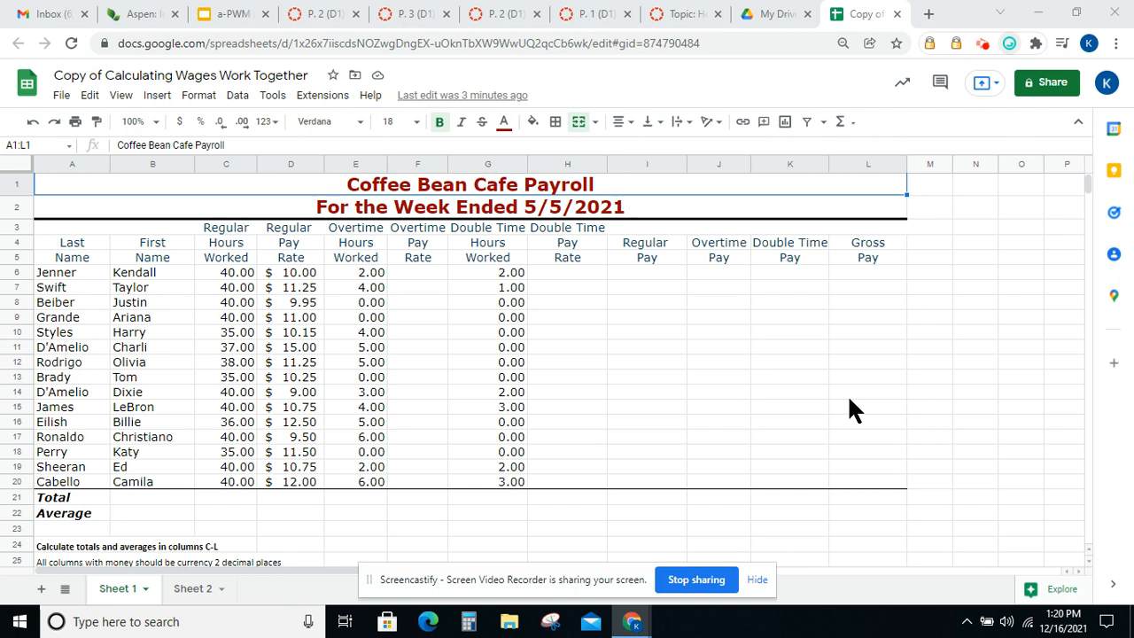
Enter the formula =D6*1.5 in Jenner's Overtime Pay Rate cell F6 and dismiss the autofill suggestion
{"action": "left_click", "coordinate": [431, 274]}
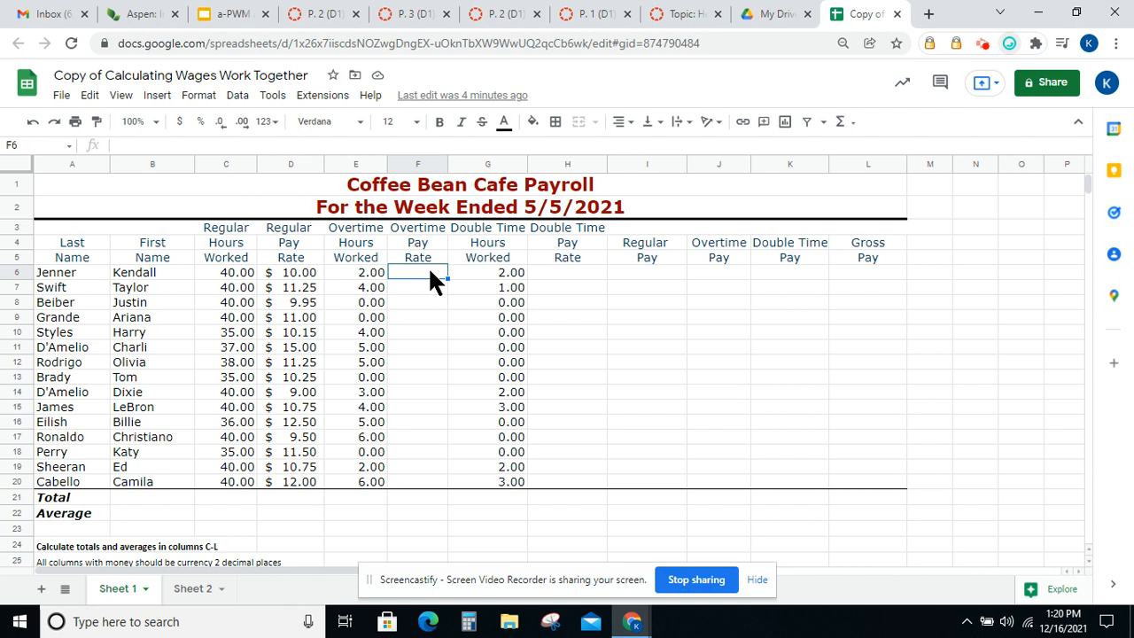
{"action": "type", "text": "="}
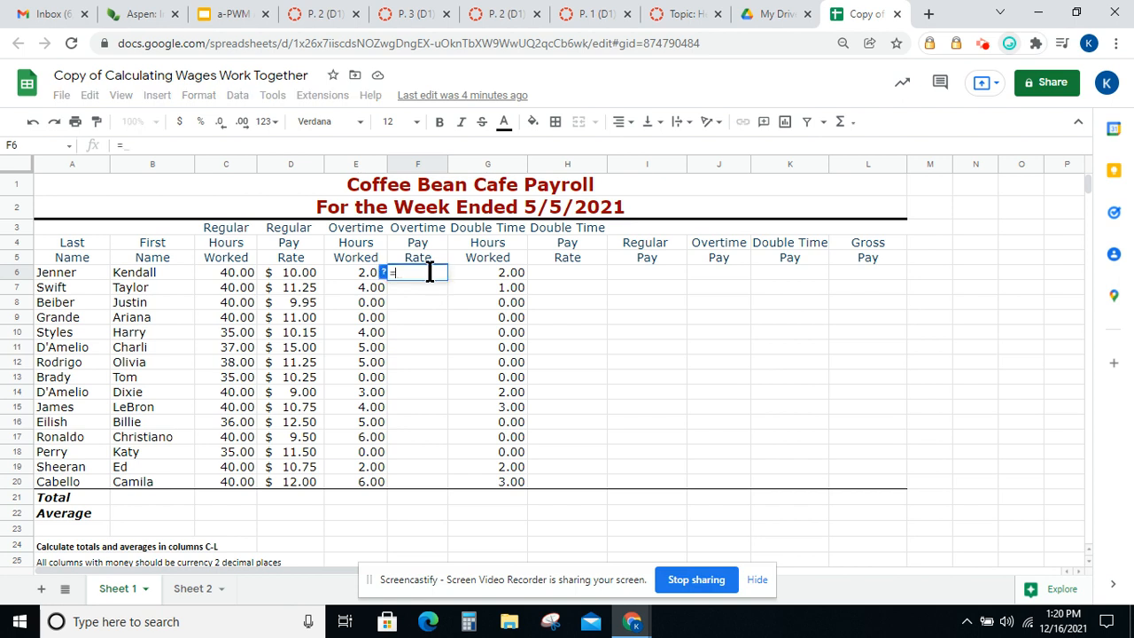
{"action": "left_click", "coordinate": [294, 273]}
{"action": "type", "text": "*1.5"}
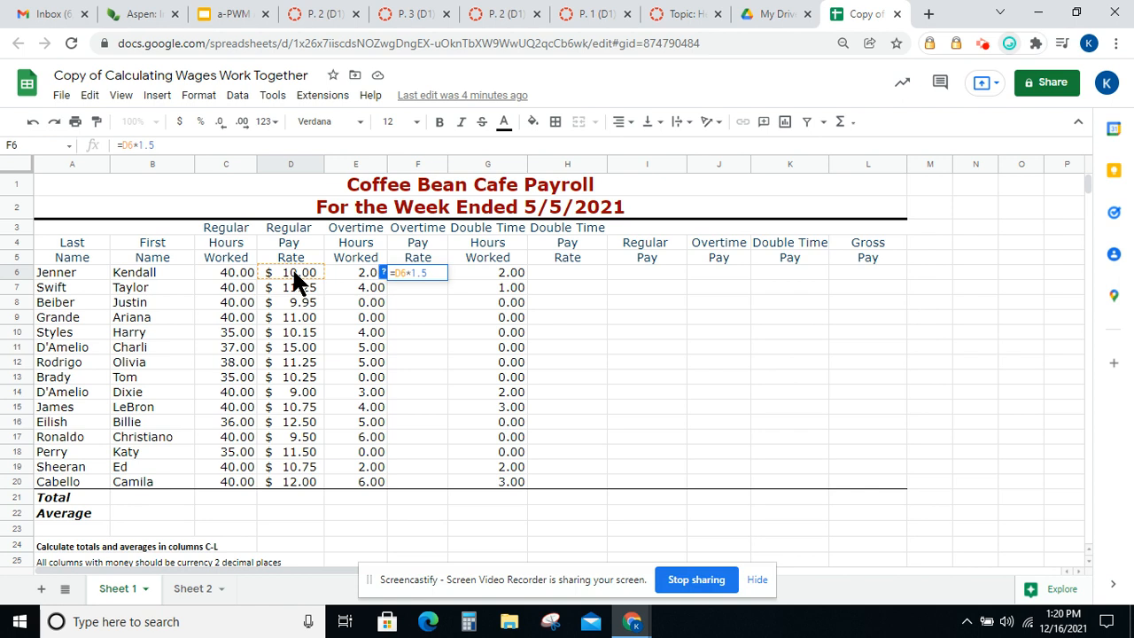
{"action": "key", "text": "Return"}
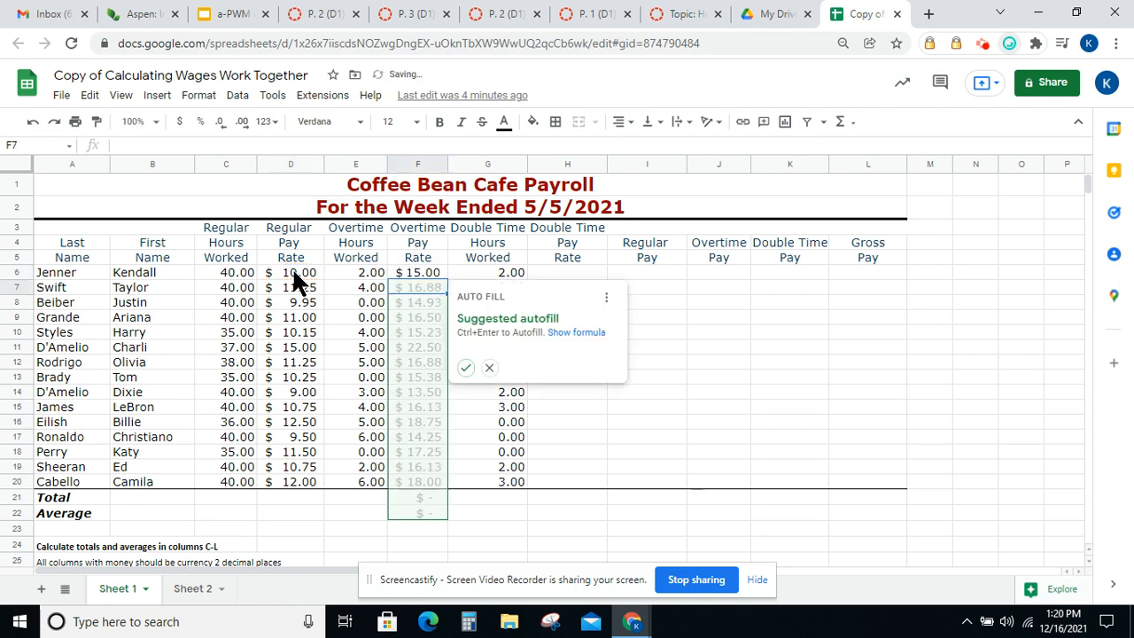
{"action": "left_click", "coordinate": [490, 367]}
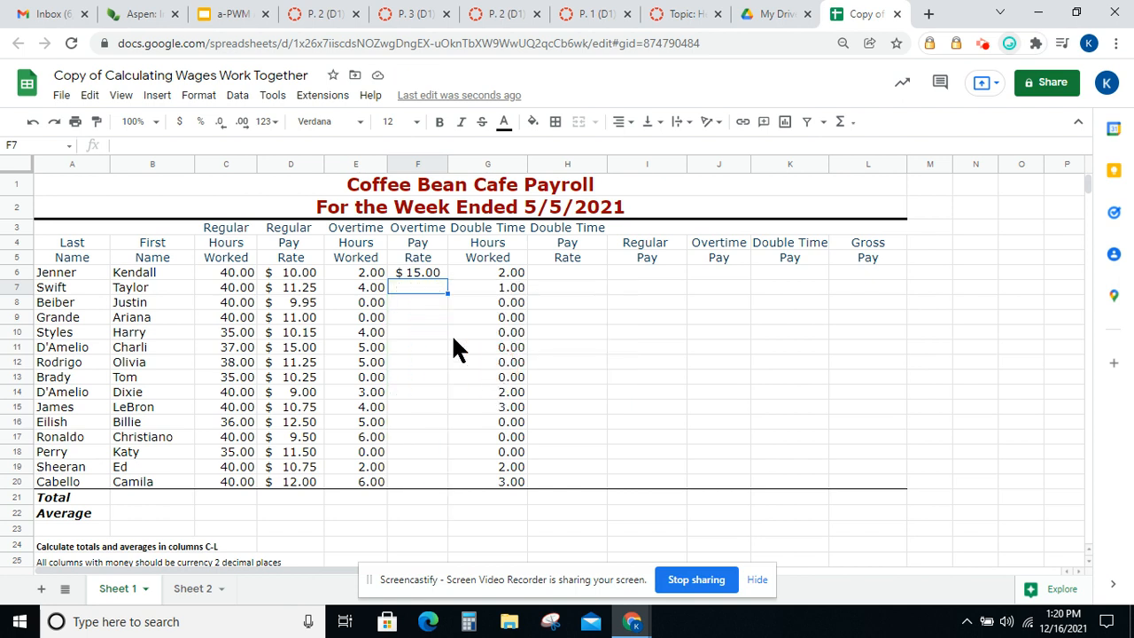
Enter the formula =D7*1.5 in Swift's Overtime Pay Rate cell F7
{"action": "type", "text": "="}
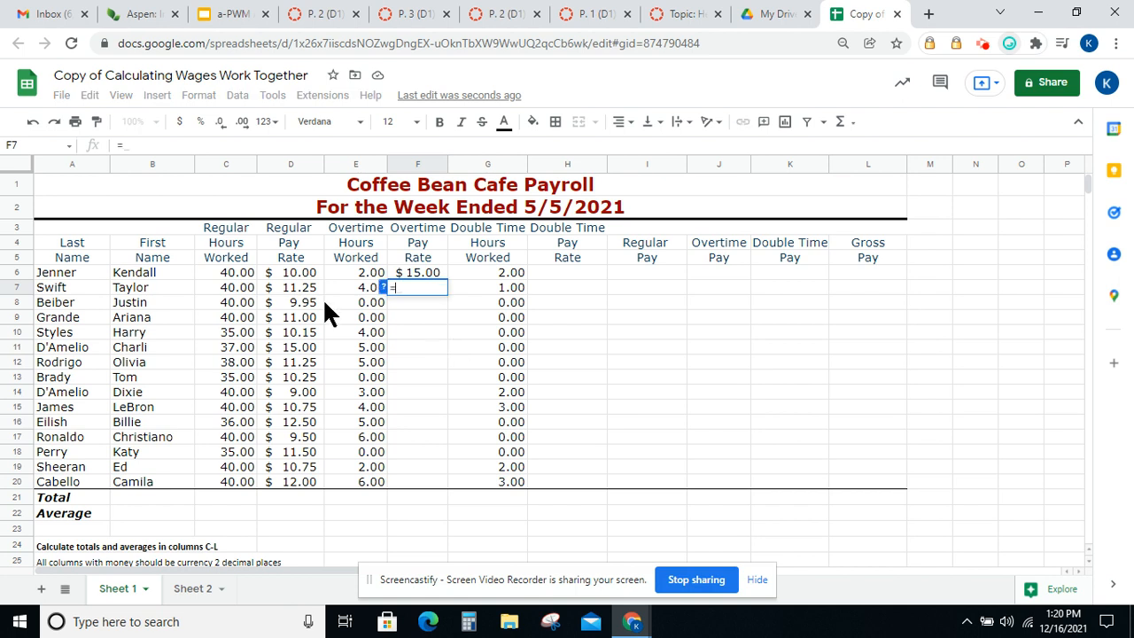
{"action": "left_click", "coordinate": [296, 289]}
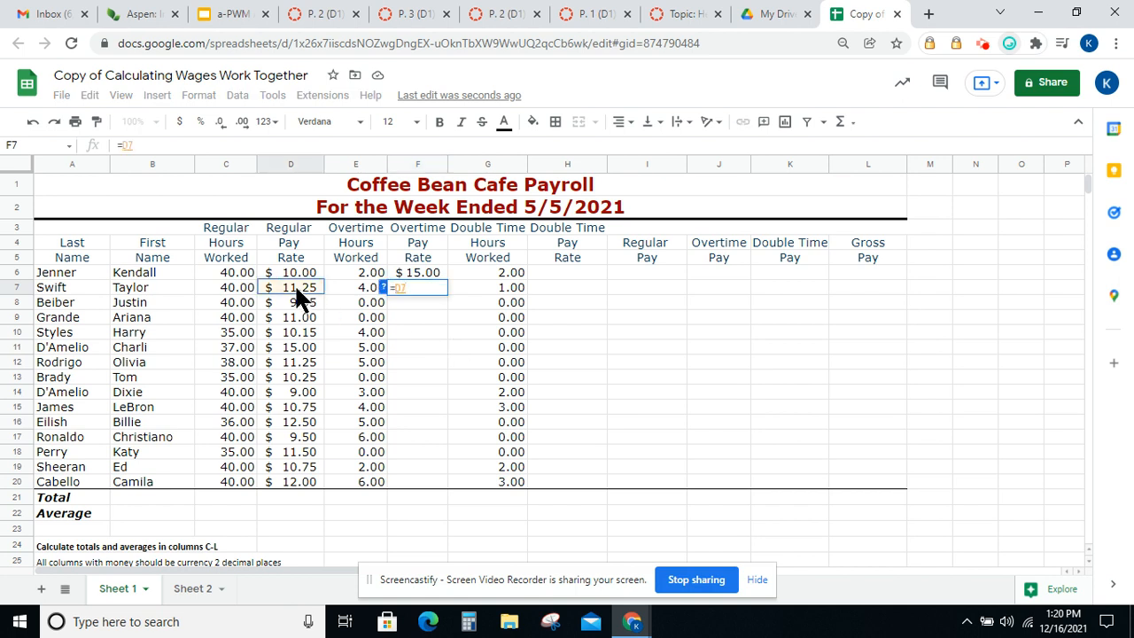
{"action": "type", "text": "*1"}
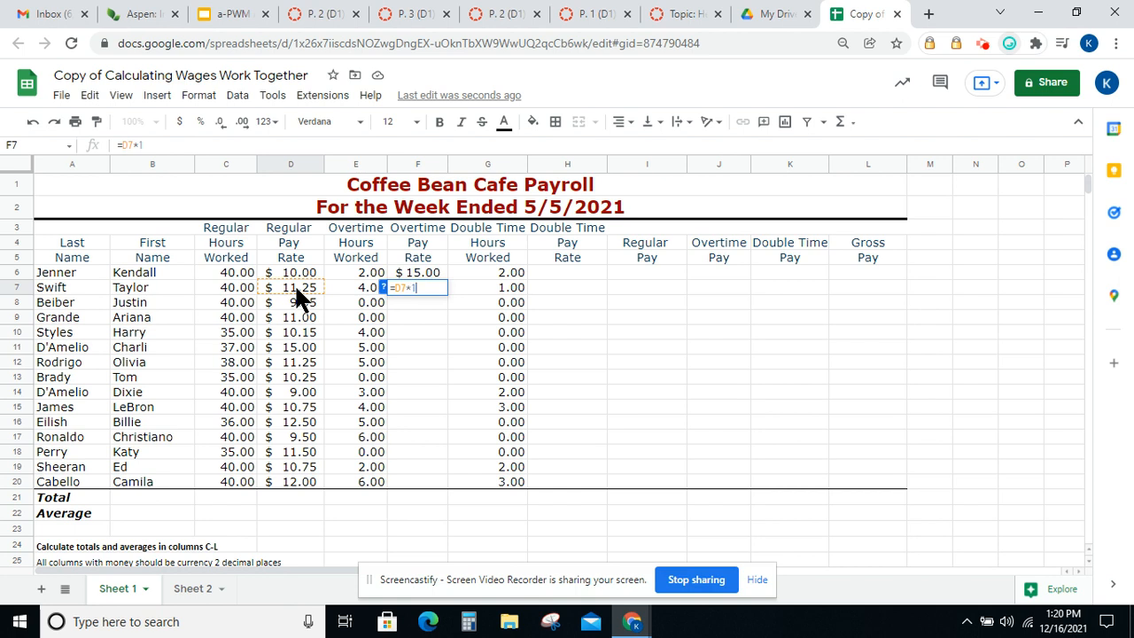
{"action": "type", "text": ".5"}
{"action": "key", "text": "Return"}
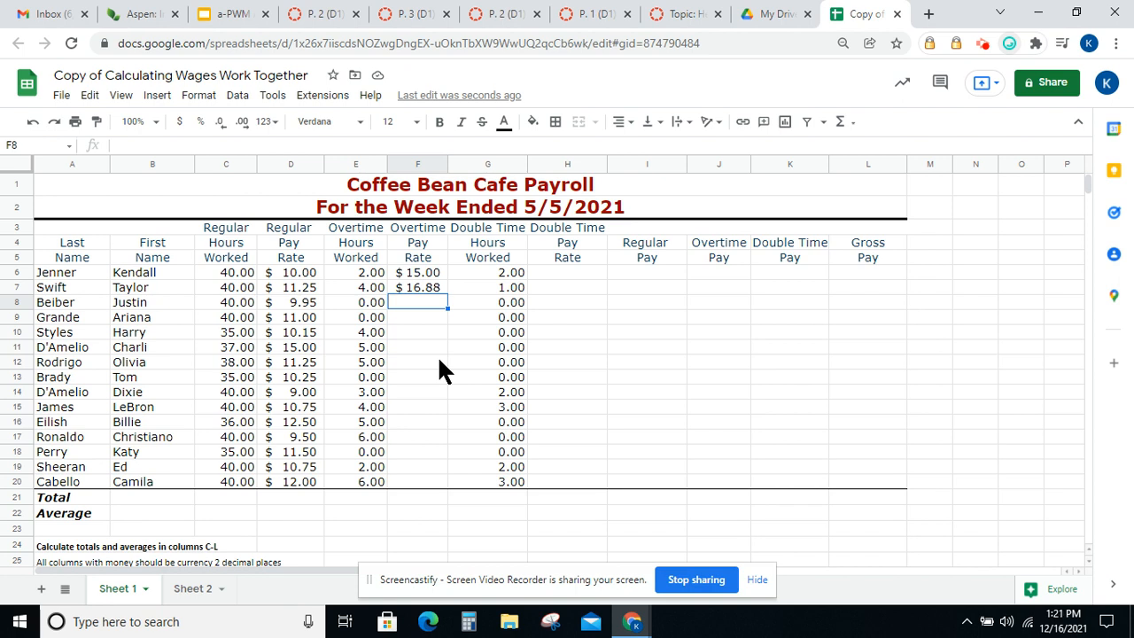
Enter the formula =D8*1.5 in Beiber's Overtime Pay Rate cell F8
{"action": "type", "text": "="}
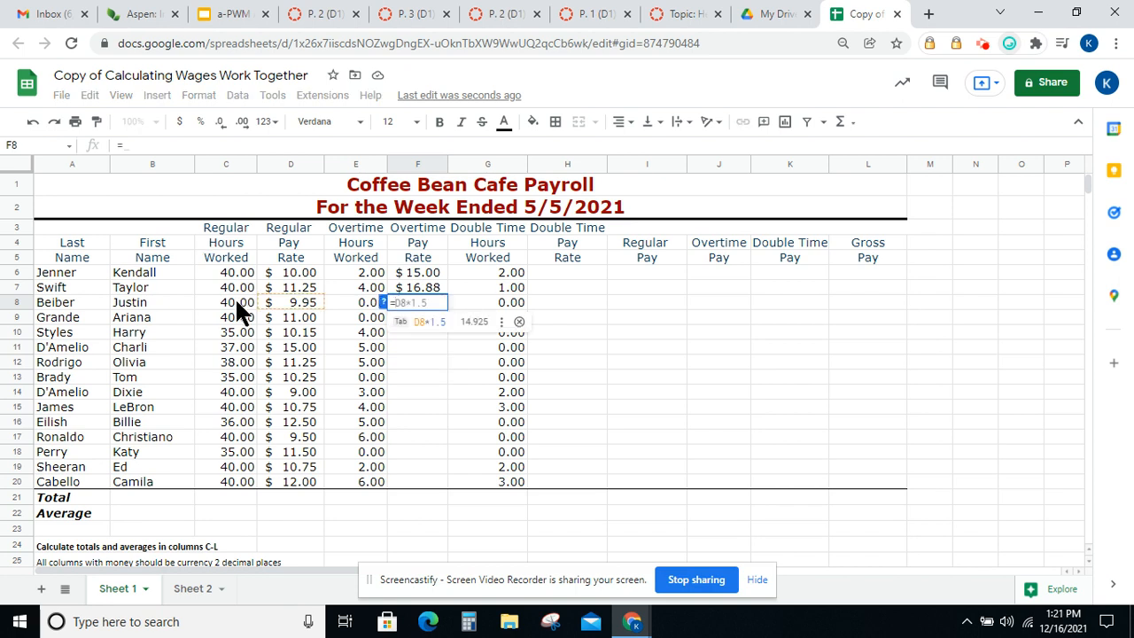
{"action": "left_click", "coordinate": [299, 302]}
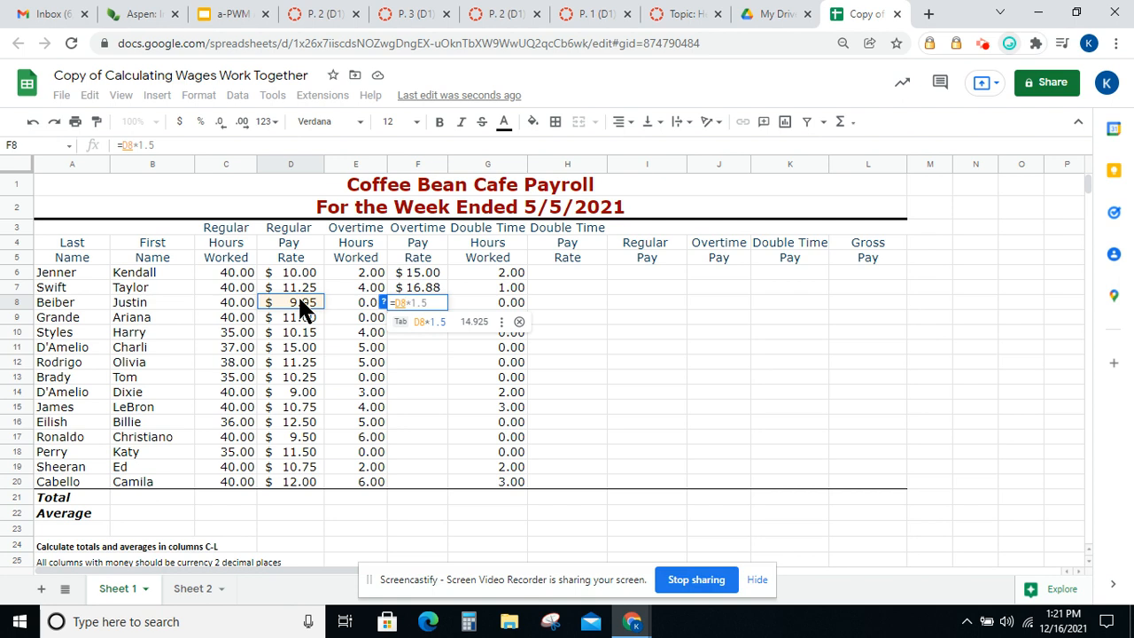
{"action": "type", "text": "*1.5"}
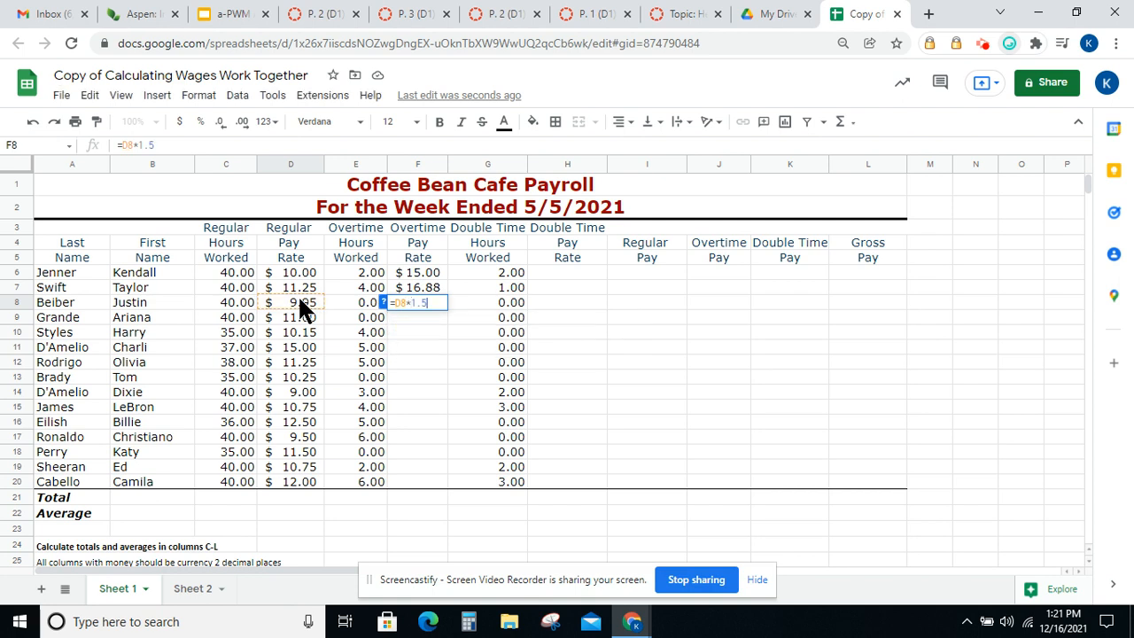
{"action": "key", "text": "Return"}
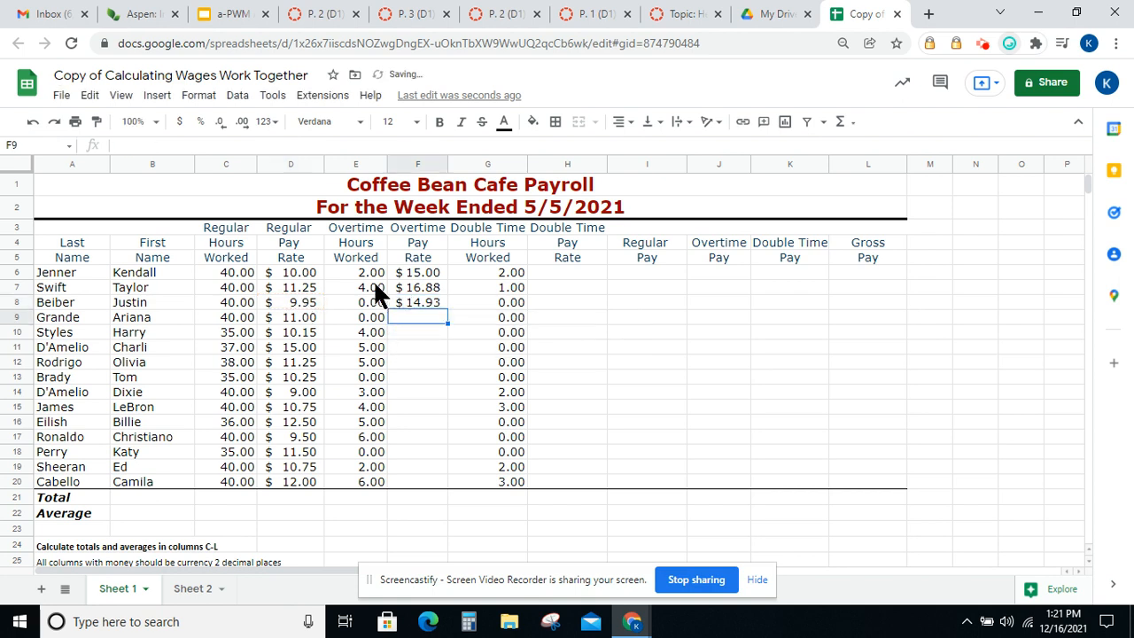
Check the overtime rate formulas and fill the F8 formula down through F20
{"action": "left_click", "coordinate": [413, 274]}
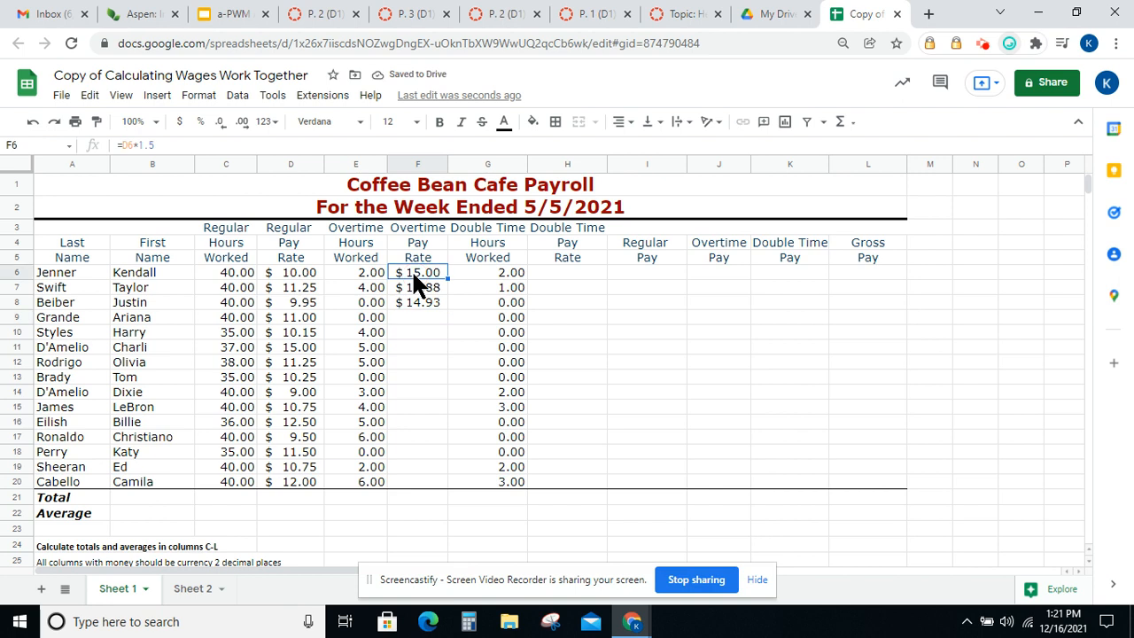
{"action": "left_click", "coordinate": [420, 292]}
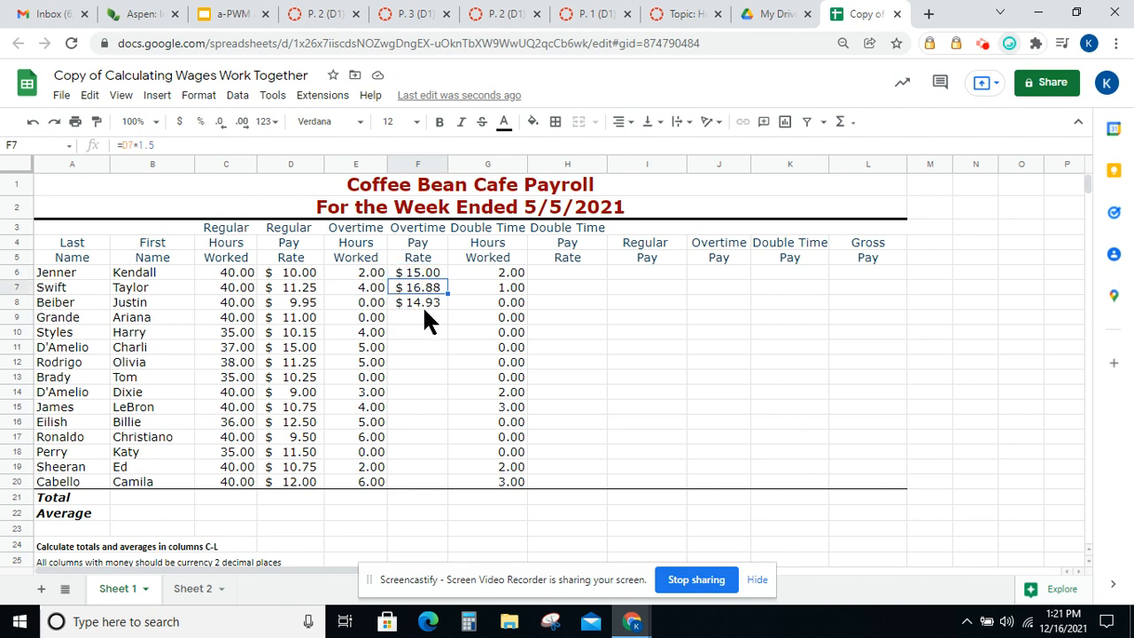
{"action": "left_click", "coordinate": [423, 306]}
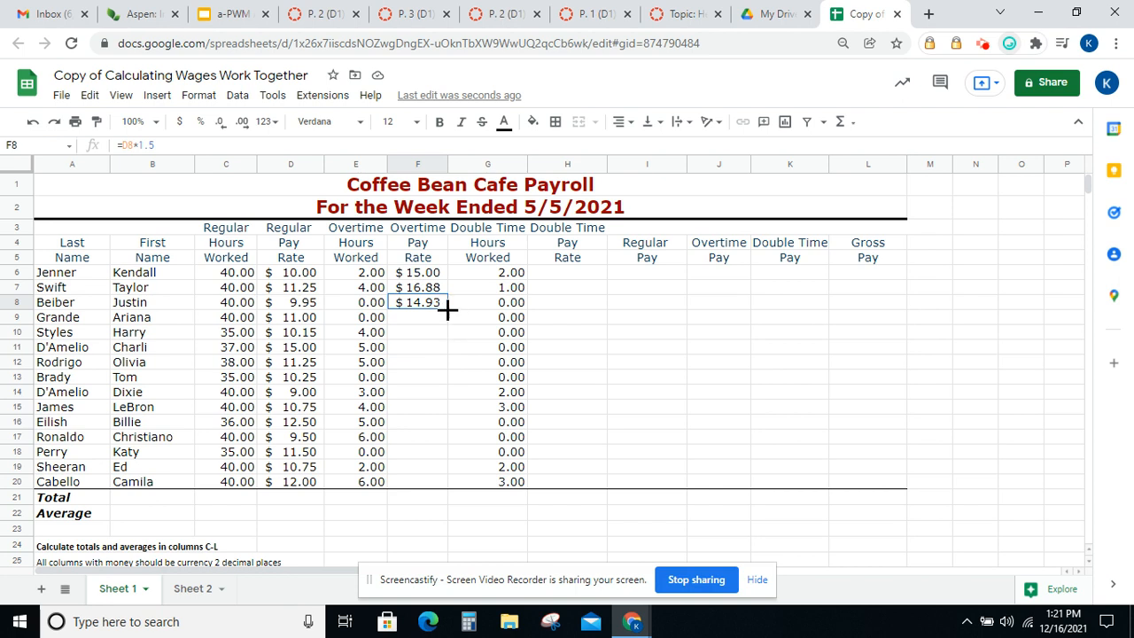
{"action": "left_click", "coordinate": [448, 309]}
{"action": "left_click_drag", "start_coordinate": [448, 309], "coordinate": [447, 476]}
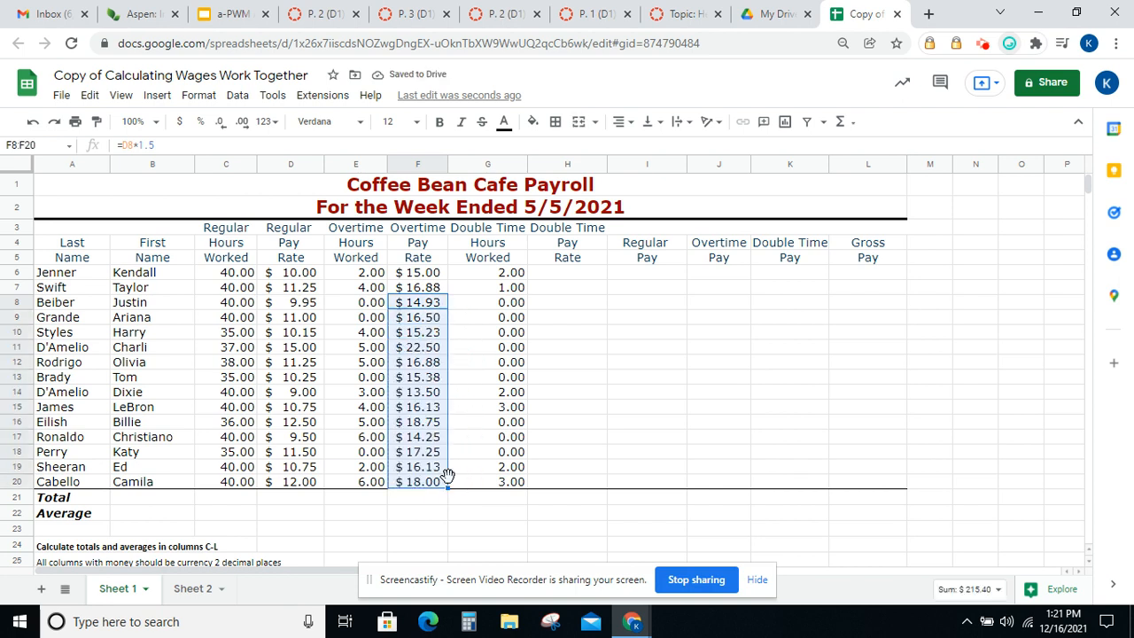
Enter the formula =D6*2 in Jenner's Double Time Pay Rate cell H6 and dismiss the autofill suggestion
{"action": "left_click", "coordinate": [565, 276]}
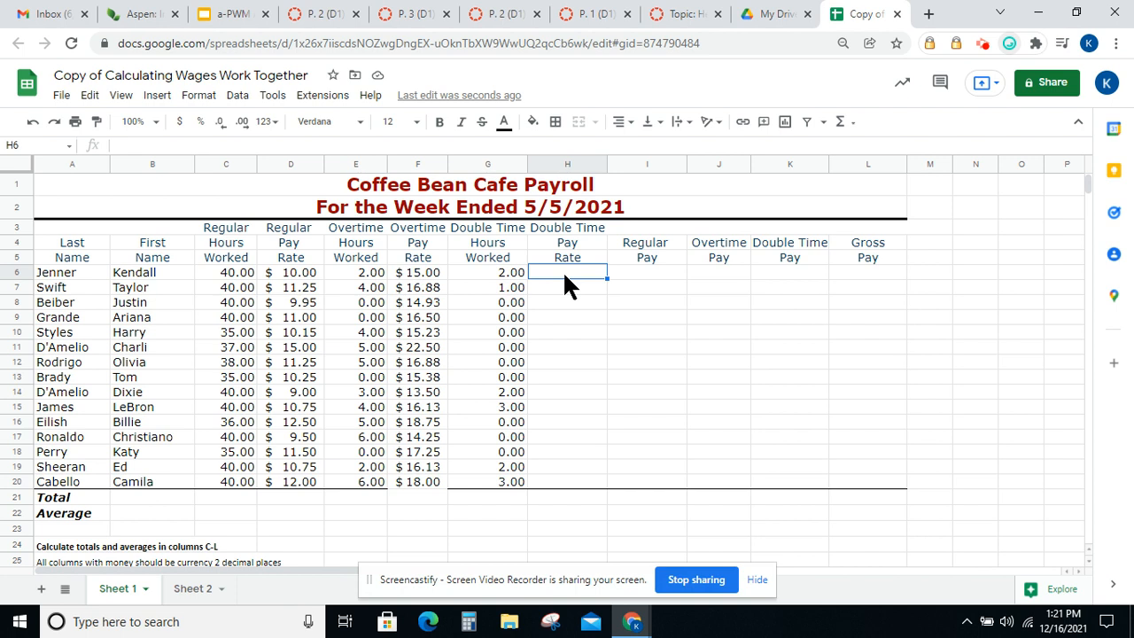
{"action": "type", "text": "="}
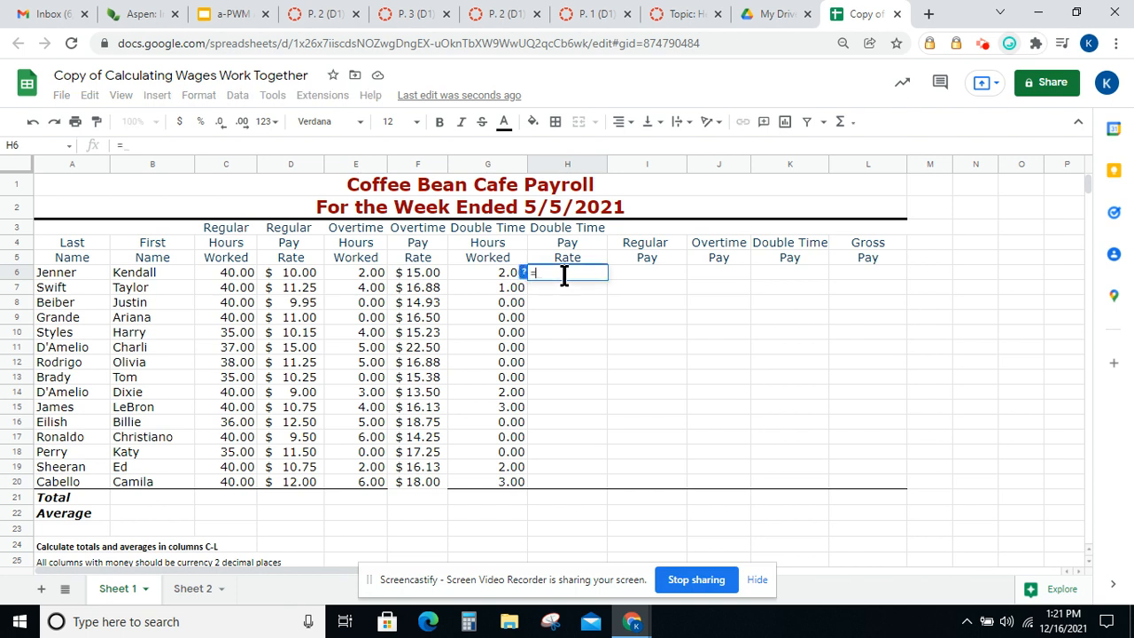
{"action": "left_click", "coordinate": [302, 267]}
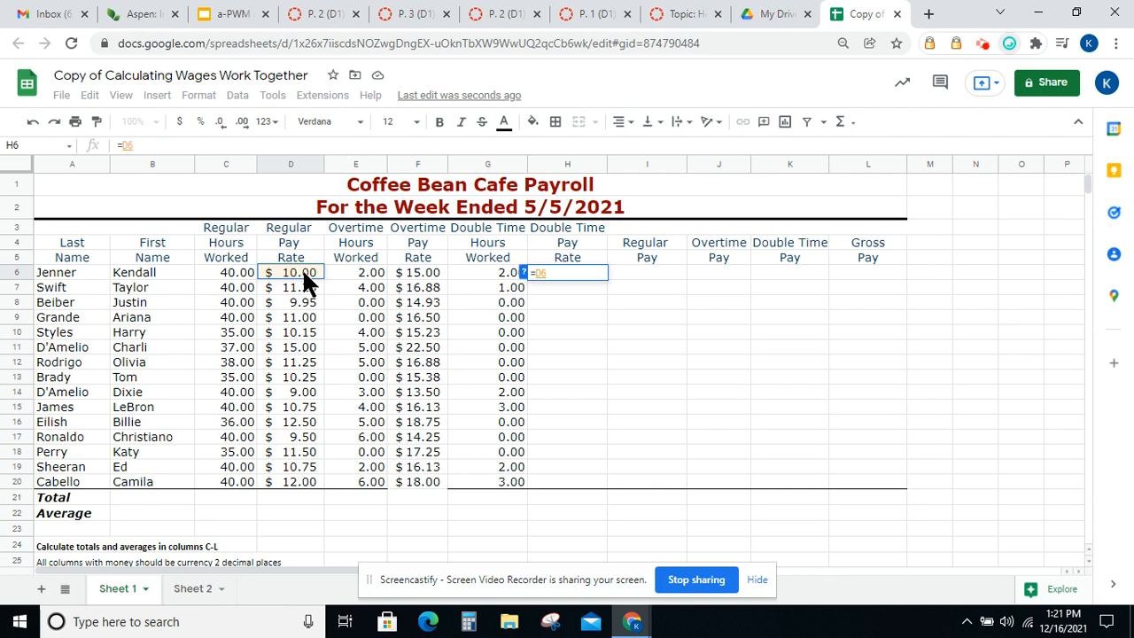
{"action": "type", "text": "*2"}
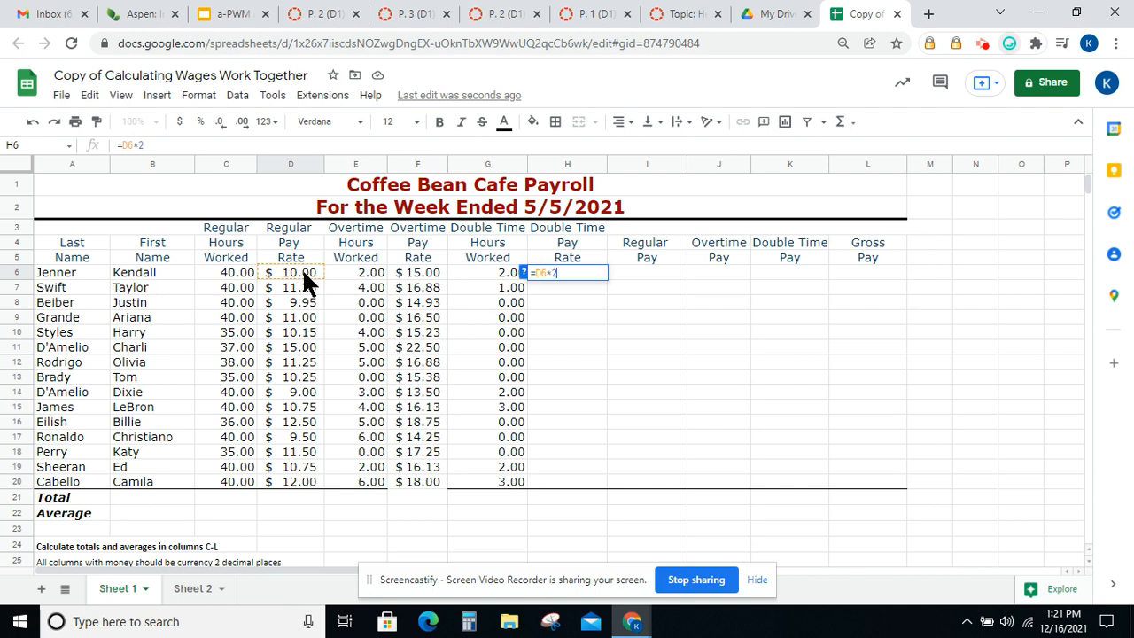
{"action": "key", "text": "Return"}
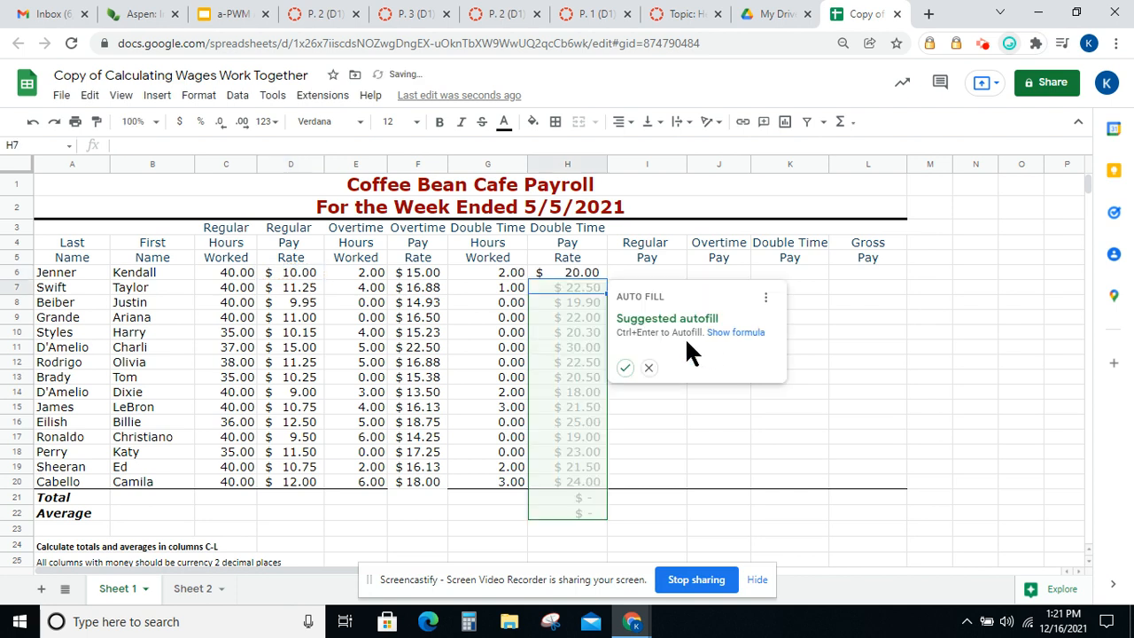
{"action": "left_click", "coordinate": [649, 367]}
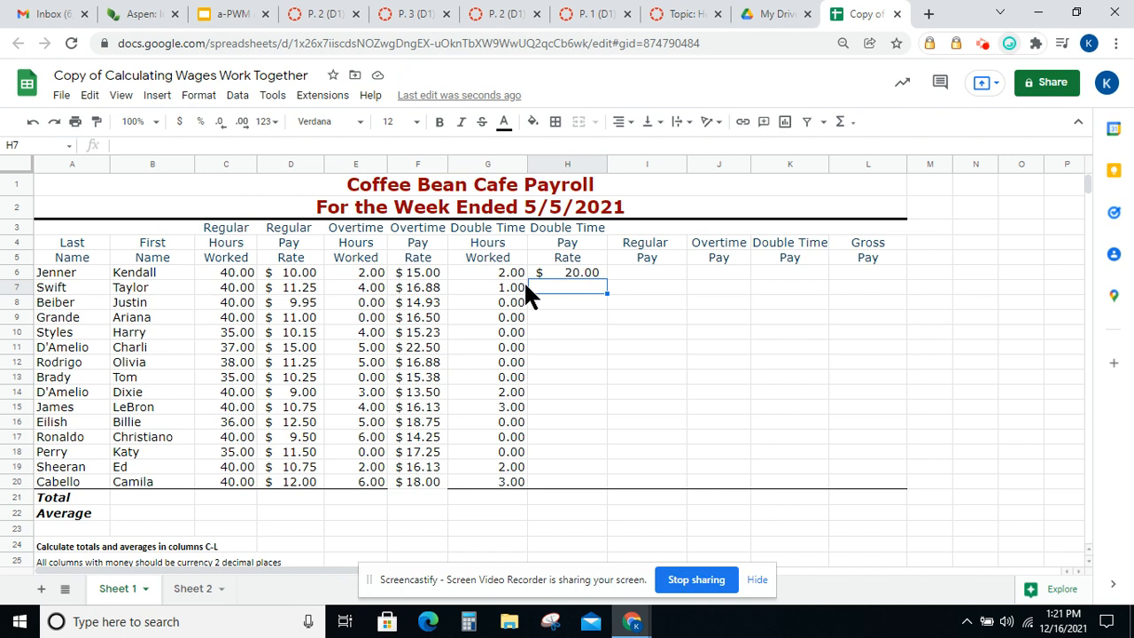
Enter the formula =D7*2 in Swift's Double Time Pay Rate cell H7
{"action": "type", "text": "="}
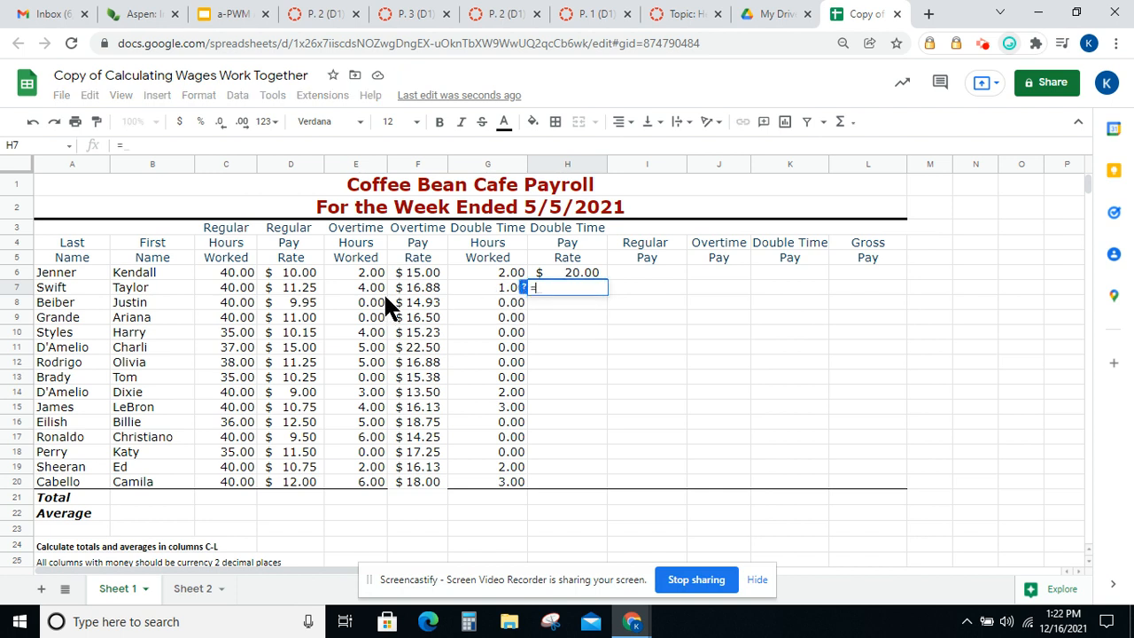
{"action": "left_click", "coordinate": [301, 287]}
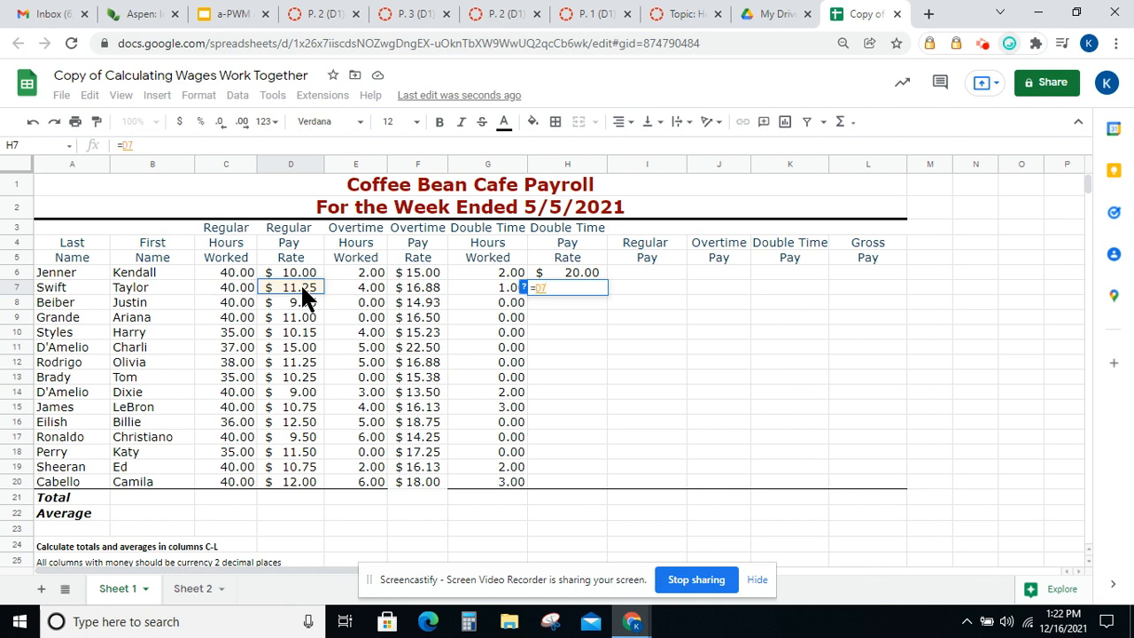
{"action": "type", "text": "*2"}
{"action": "key", "text": "Return"}
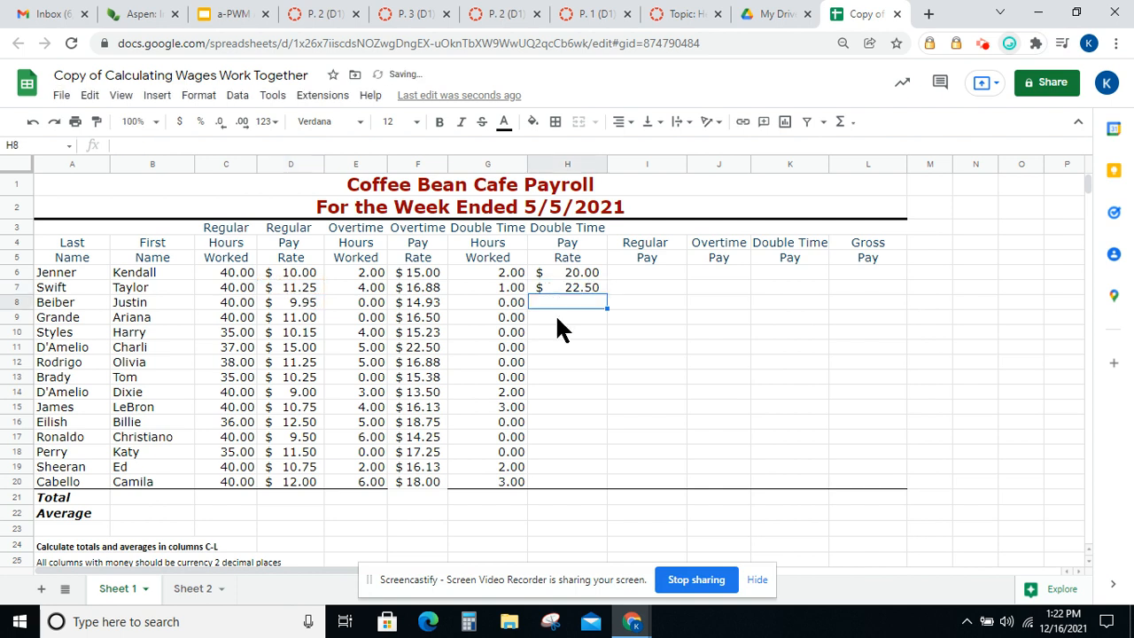
Enter the formula =D8*2 in Beiber's Double Time Pay Rate cell H8
{"action": "type", "text": "=D8*2"}
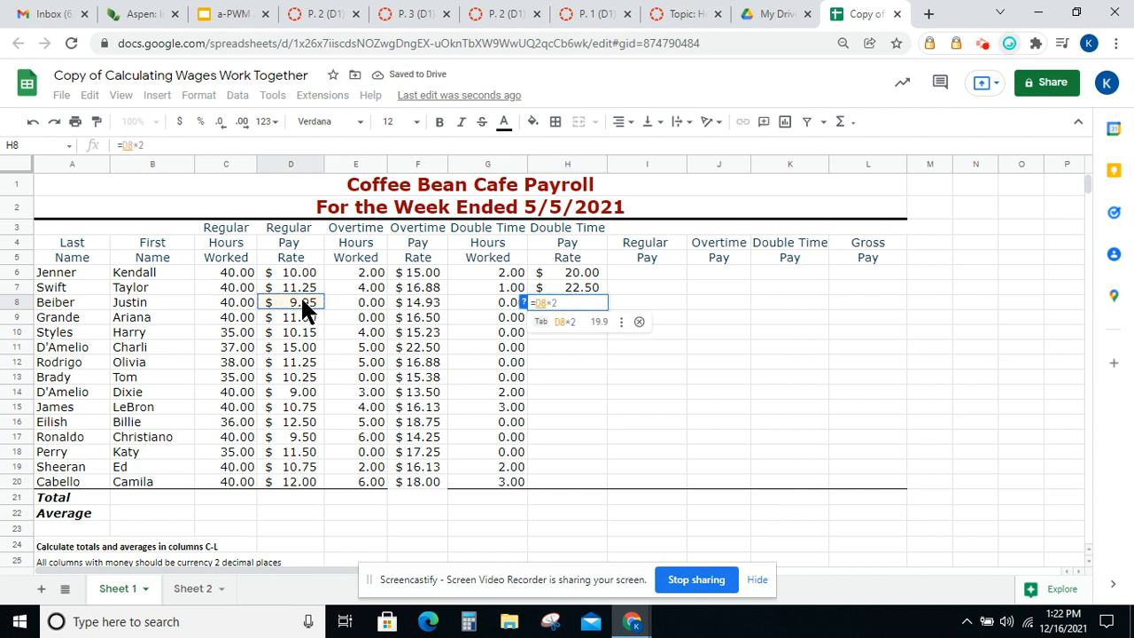
{"action": "type", "text": "2"}
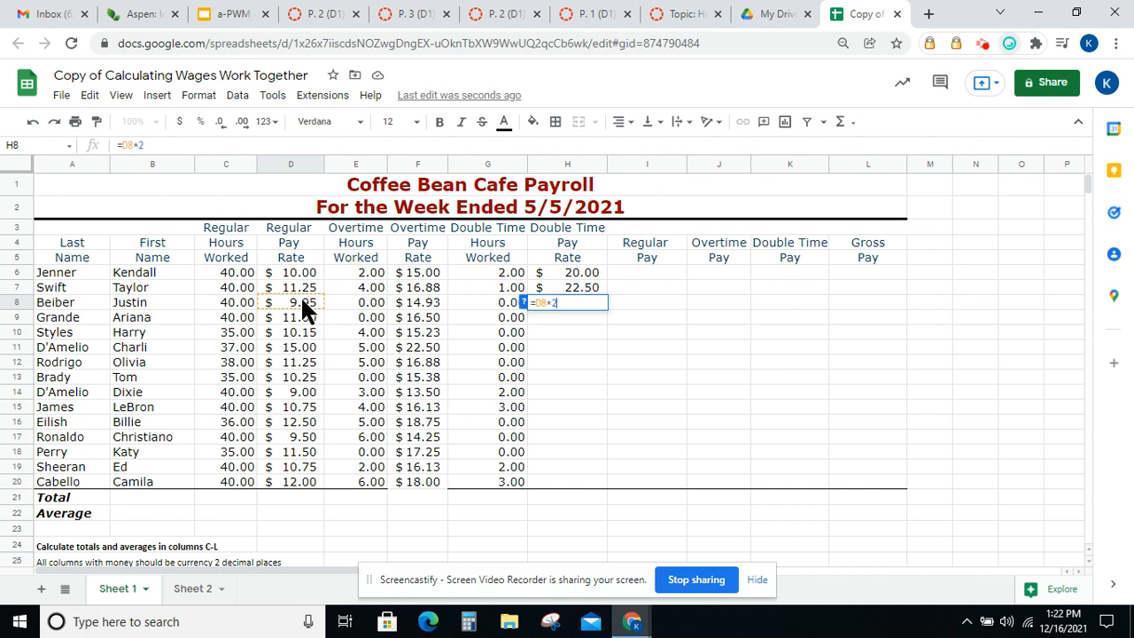
{"action": "key", "text": "Return"}
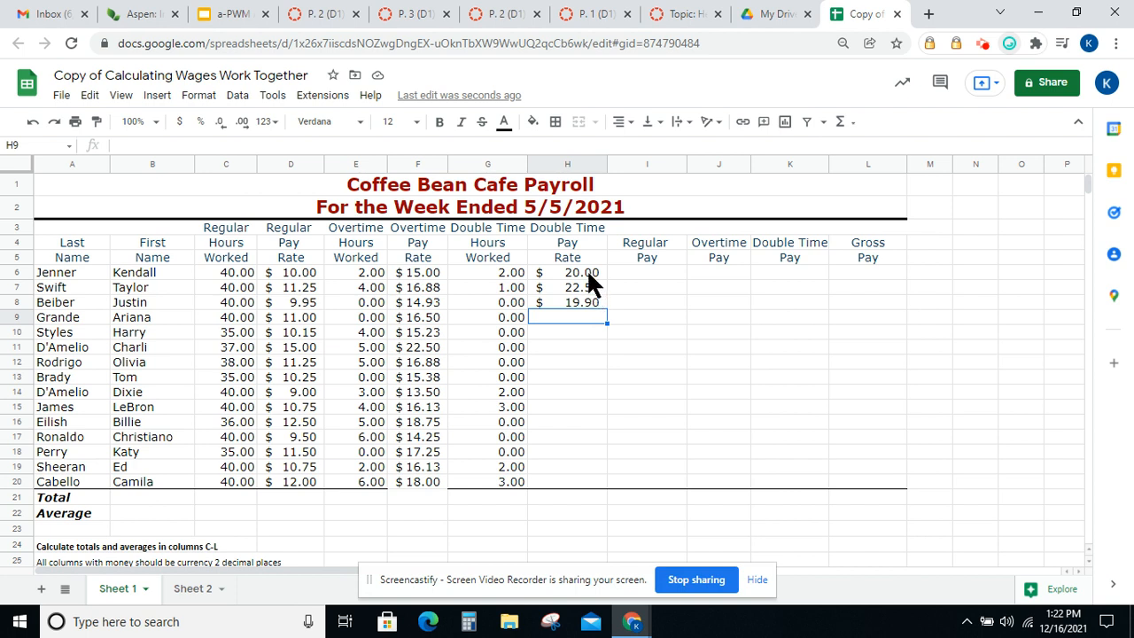
Check the double time rate formulas and fill the H8 formula down through H20
{"action": "left_click", "coordinate": [588, 275]}
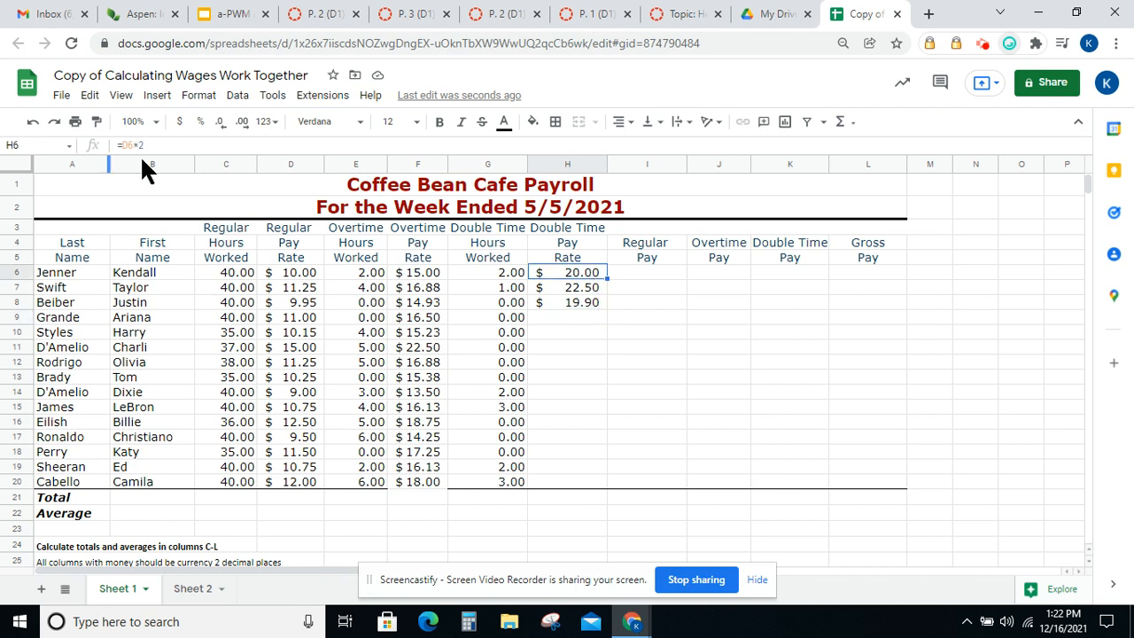
{"action": "left_click", "coordinate": [576, 293]}
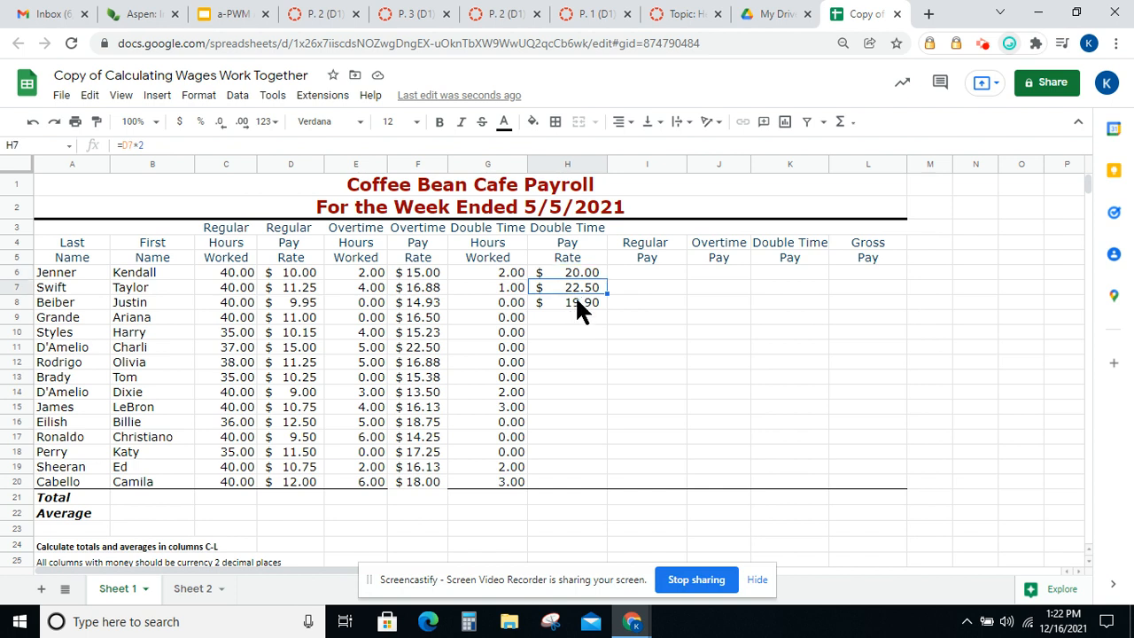
{"action": "left_click", "coordinate": [579, 306]}
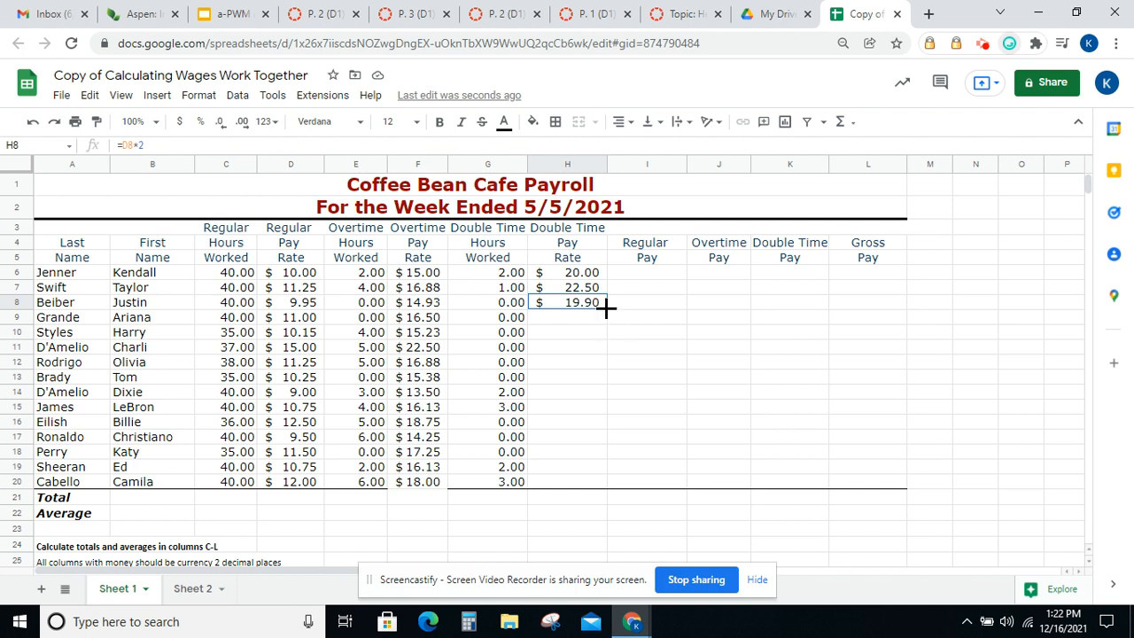
{"action": "left_click_drag", "start_coordinate": [608, 309], "coordinate": [596, 475]}
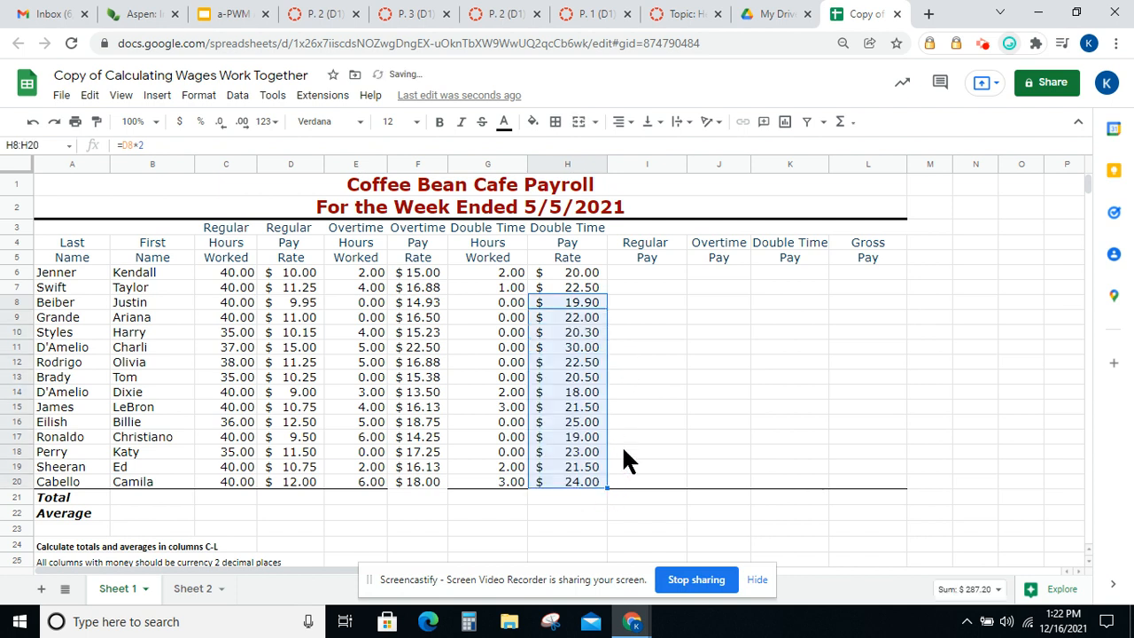
Enter the formula =D6*C6 in Jenner's Regular Pay cell I6
{"action": "left_click", "coordinate": [651, 271]}
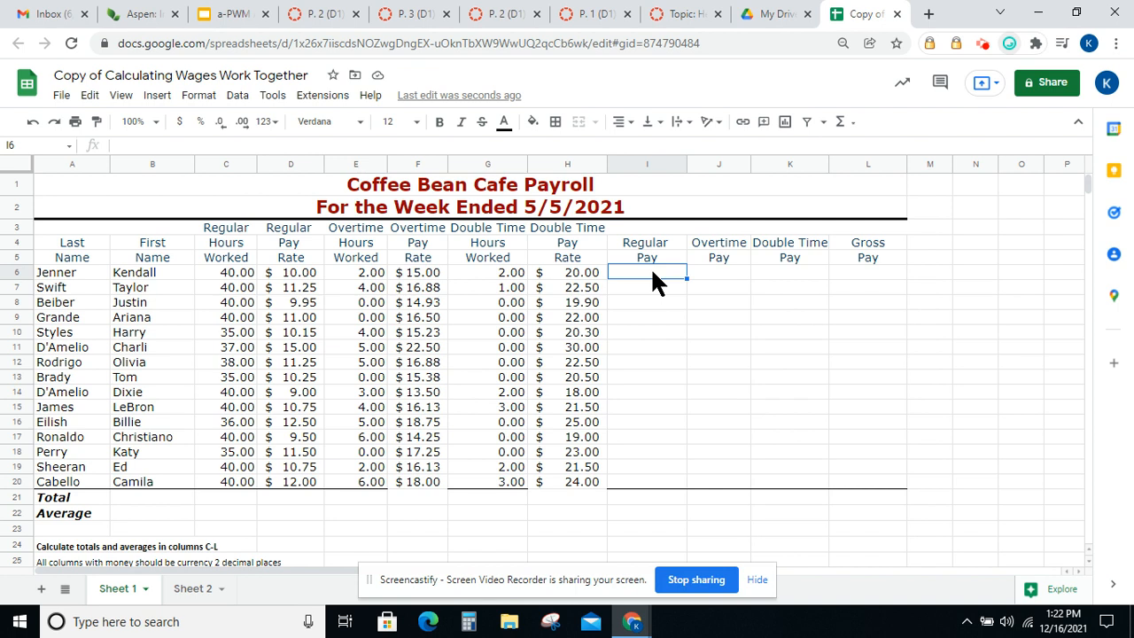
{"action": "type", "text": "="}
{"action": "key", "text": "Left"}
{"action": "key", "text": "Left"}
{"action": "key", "text": "Left"}
{"action": "key", "text": "Left"}
{"action": "key", "text": "Left"}
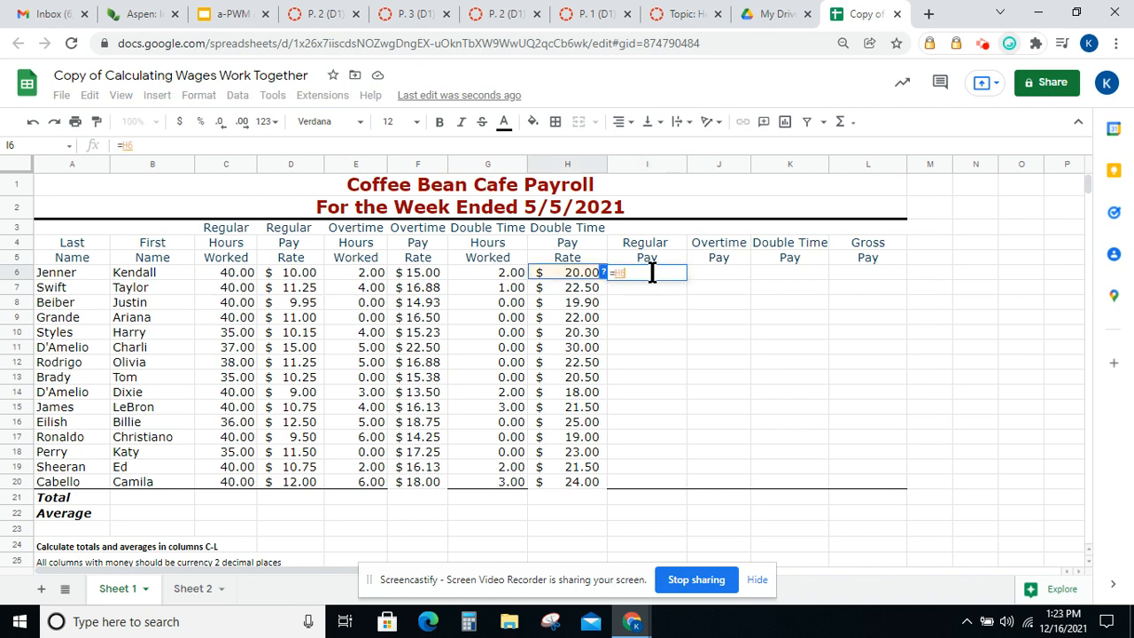
{"action": "type", "text": "*"}
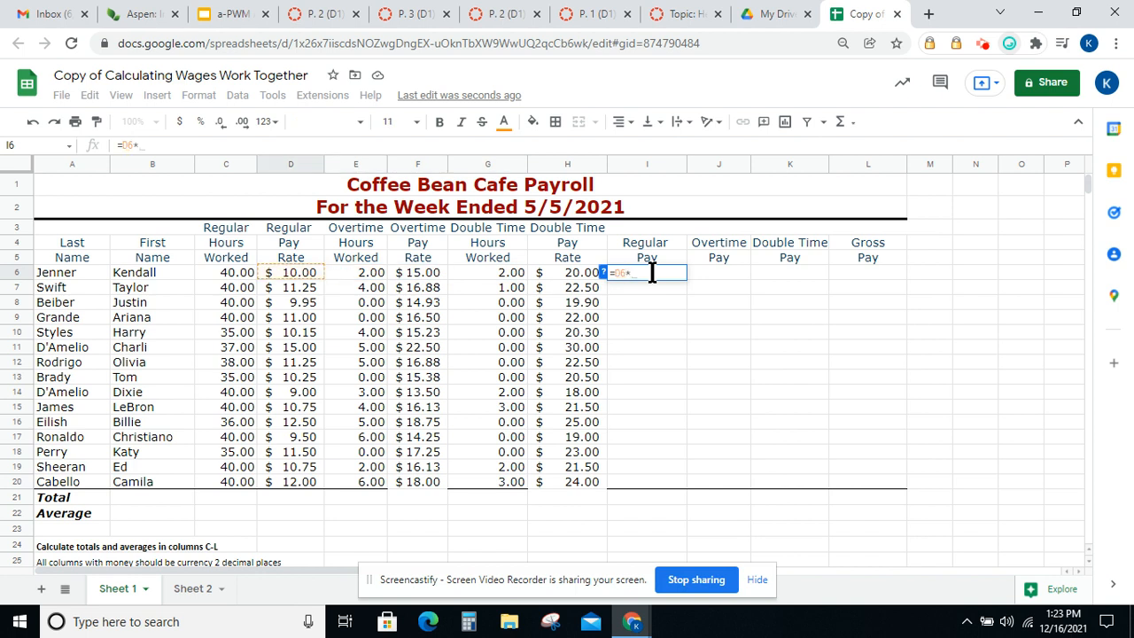
{"action": "key", "text": "Left"}
{"action": "key", "text": "Left"}
{"action": "key", "text": "Left"}
{"action": "key", "text": "Left"}
{"action": "key", "text": "Left"}
{"action": "key", "text": "Left"}
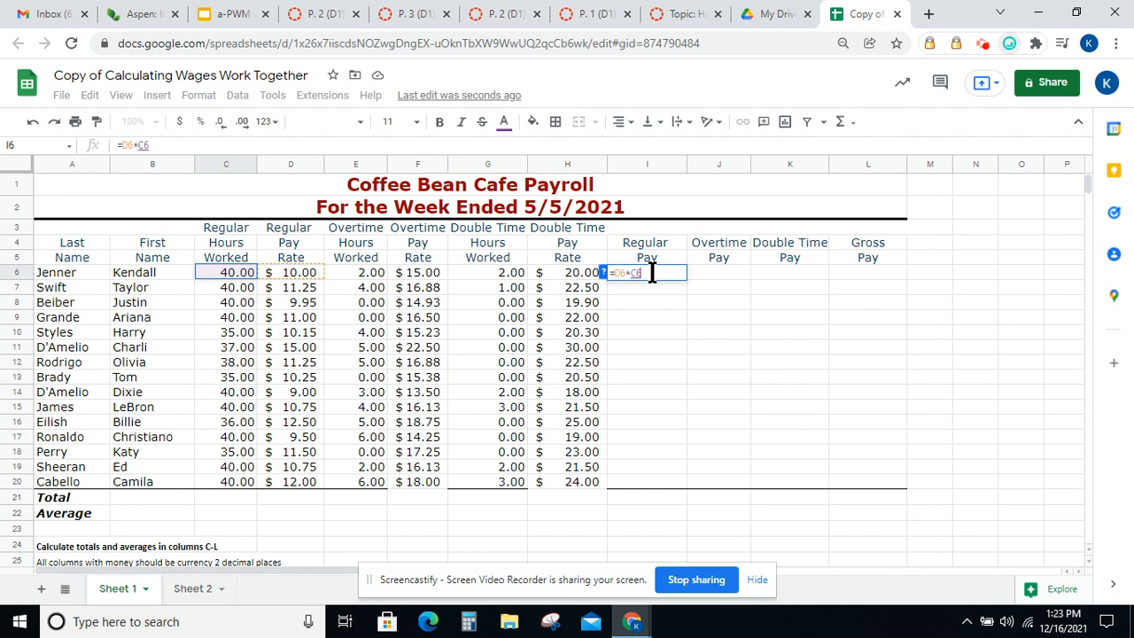
{"action": "key", "text": "Return"}
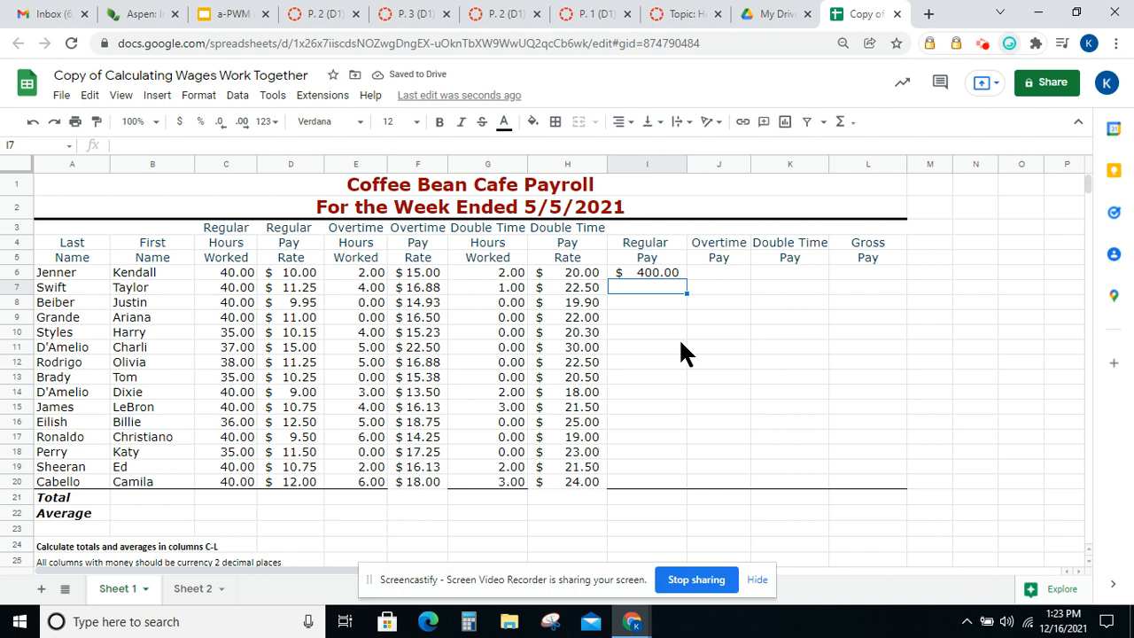
Enter the formula =D7*C7 in Swift's Regular Pay cell I7
{"action": "type", "text": "="}
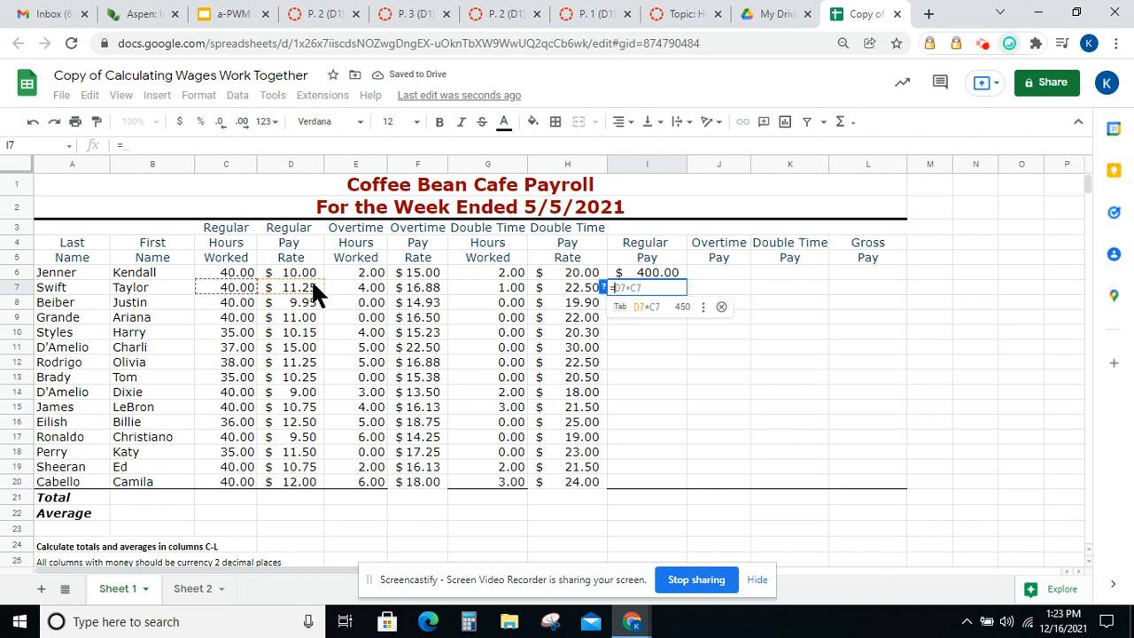
{"action": "left_click", "coordinate": [291, 286]}
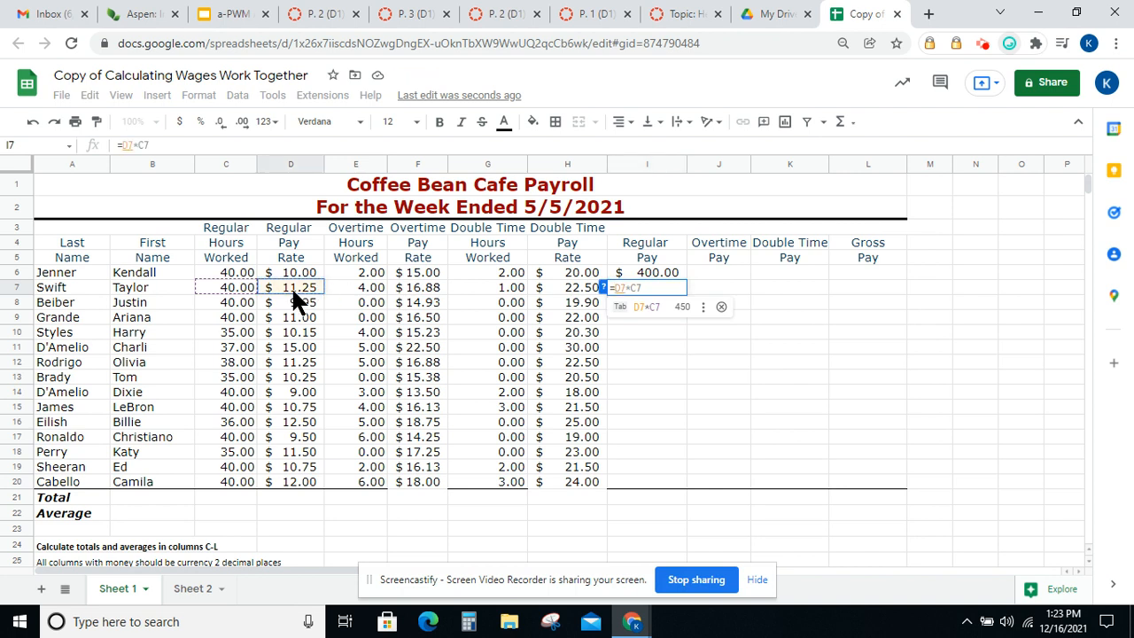
{"action": "type", "text": "*"}
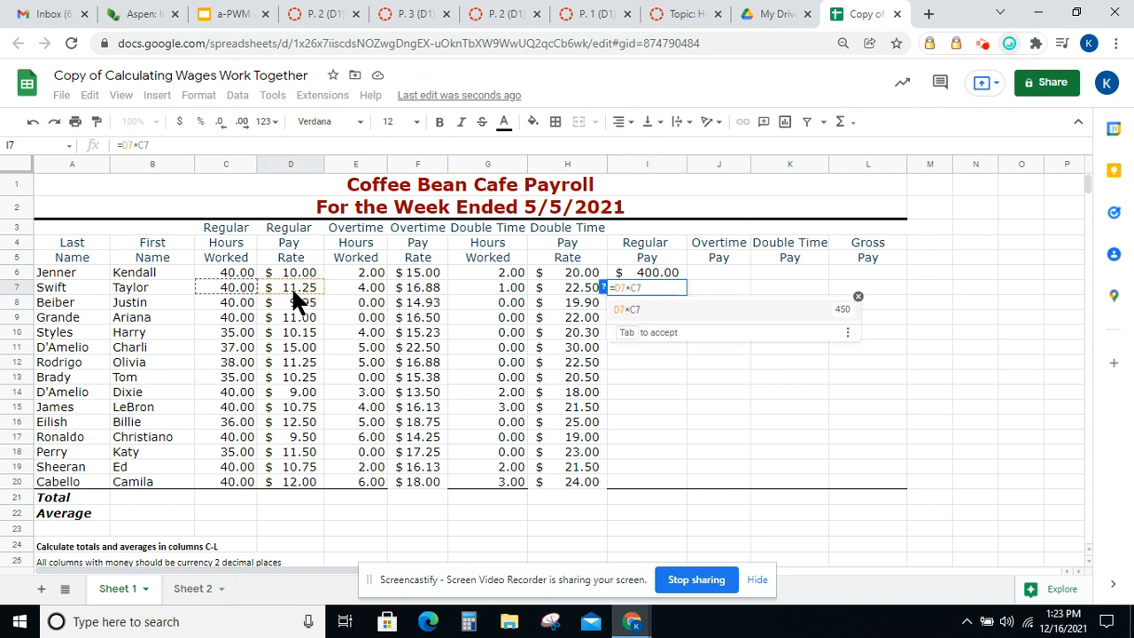
{"action": "left_click", "coordinate": [233, 280]}
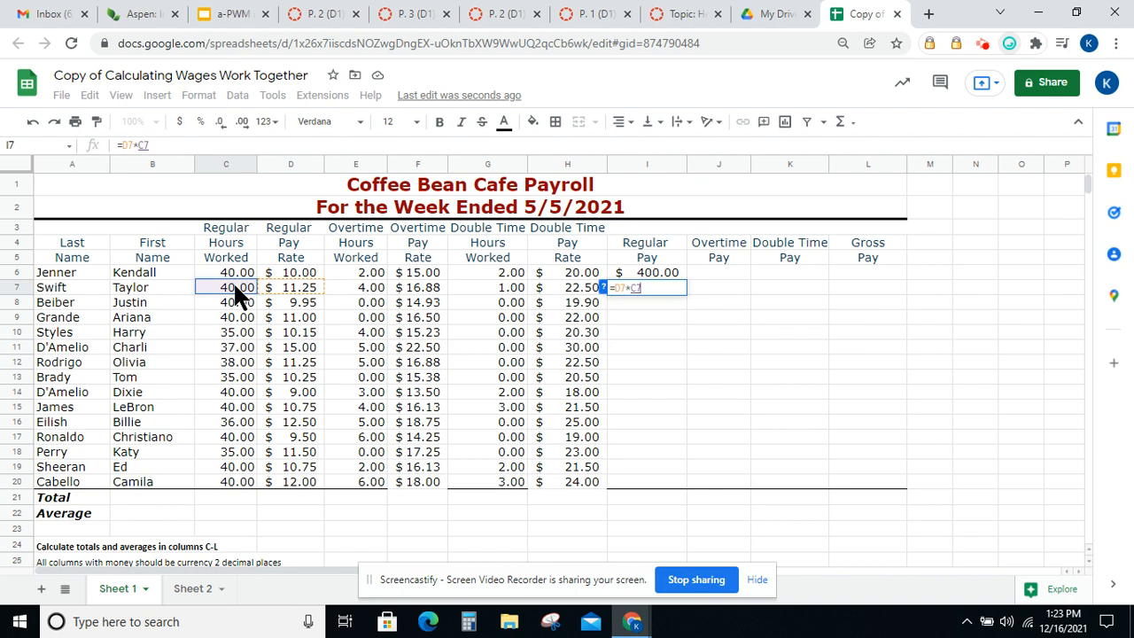
{"action": "key", "text": "Return"}
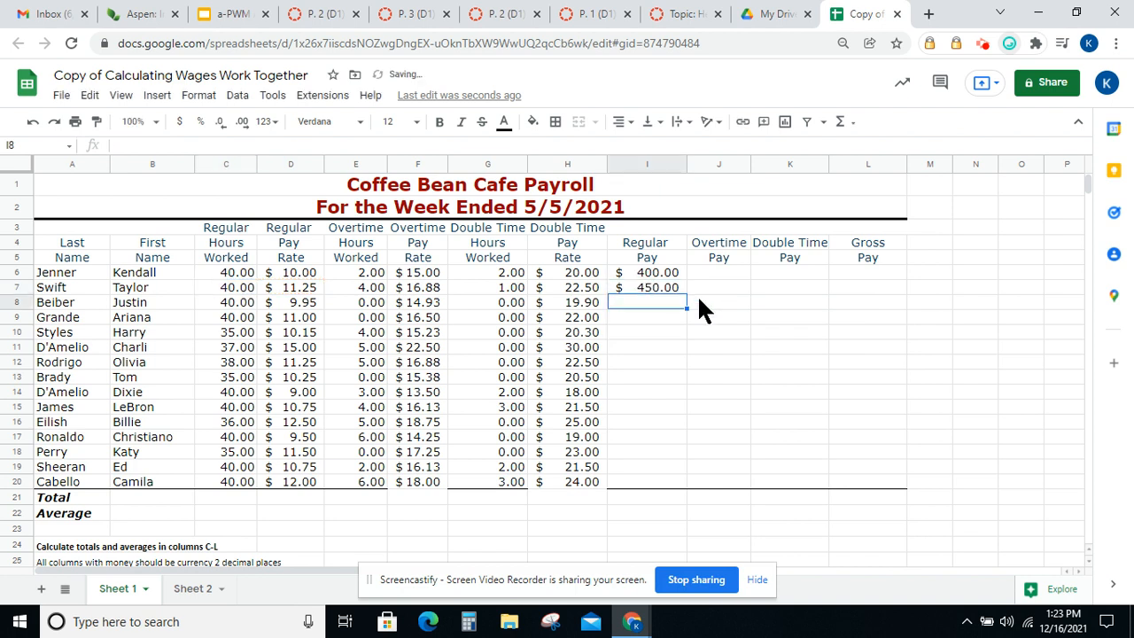
Enter the formula =D8*C8 in Beiber's Regular Pay cell I8
{"action": "type", "text": "="}
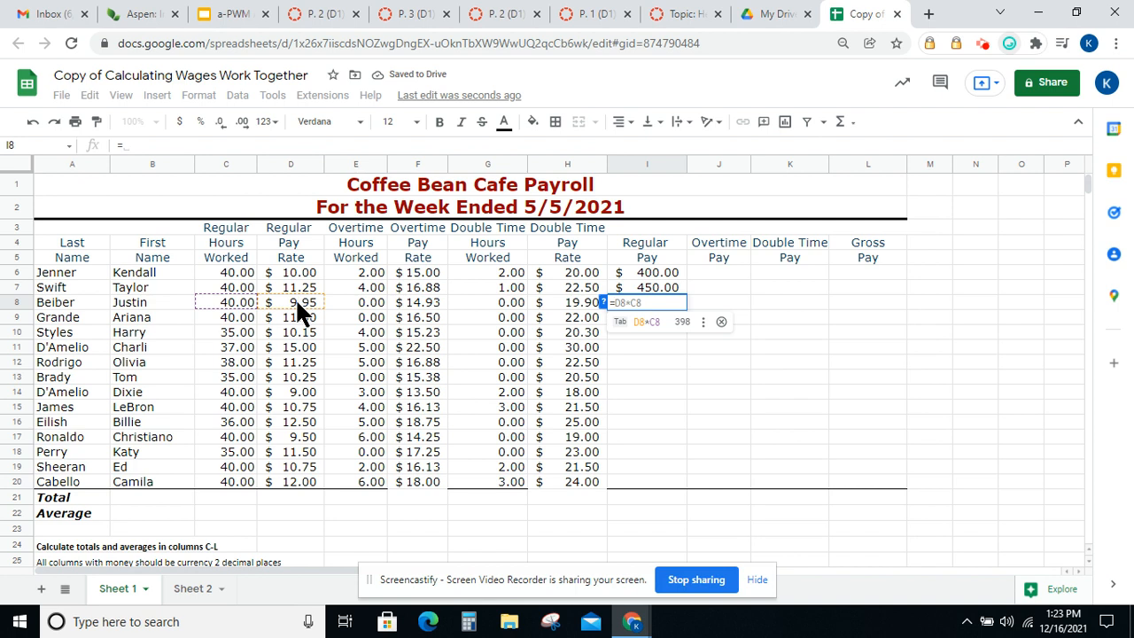
{"action": "left_click", "coordinate": [296, 300]}
{"action": "type", "text": "*"}
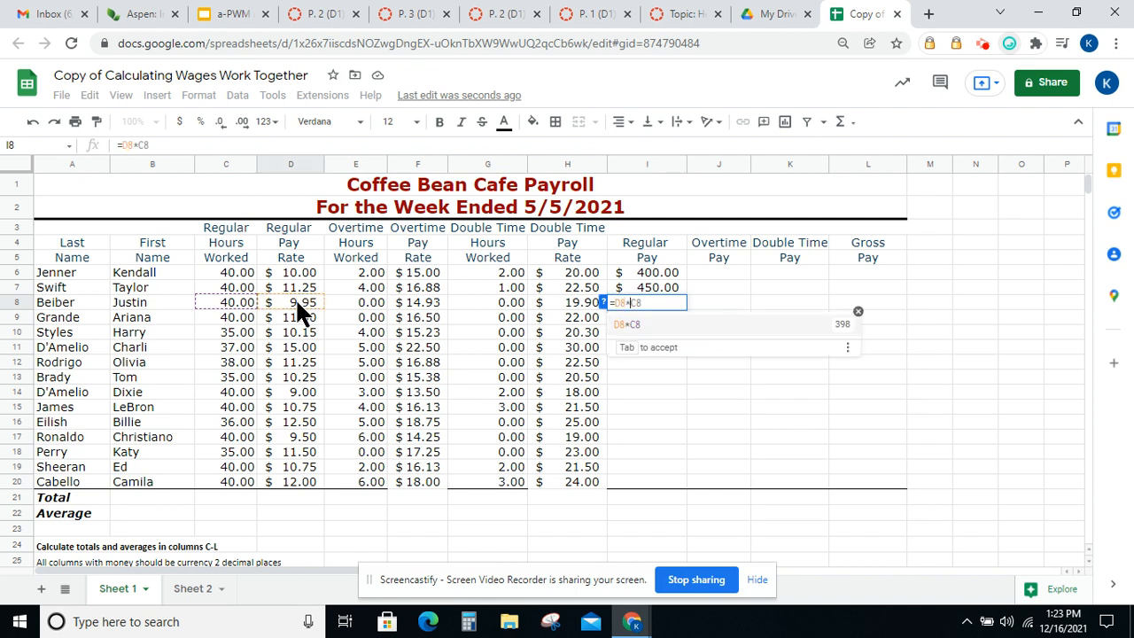
{"action": "left_click", "coordinate": [233, 301]}
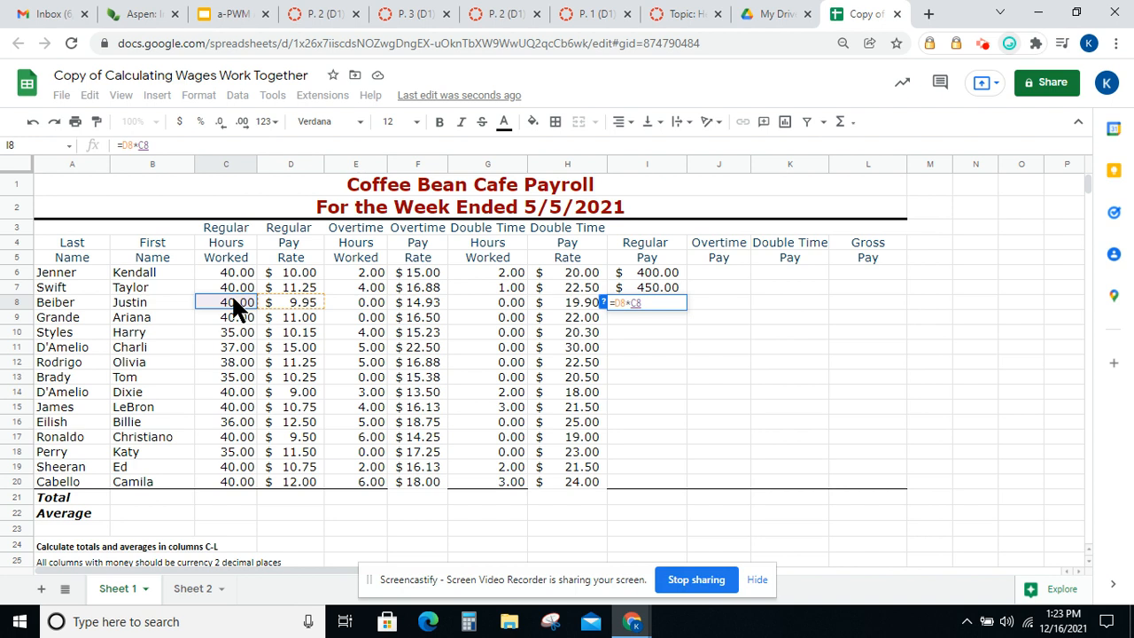
{"action": "key", "text": "Return"}
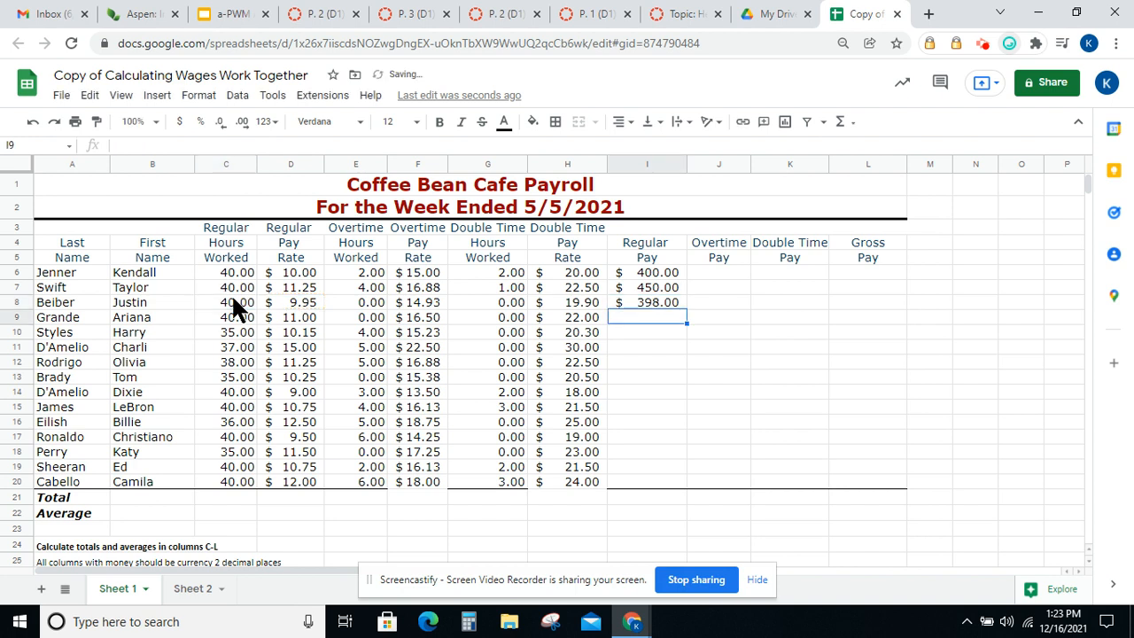
Check the regular pay formulas and fill the I8 formula down through I20
{"action": "left_click", "coordinate": [644, 273]}
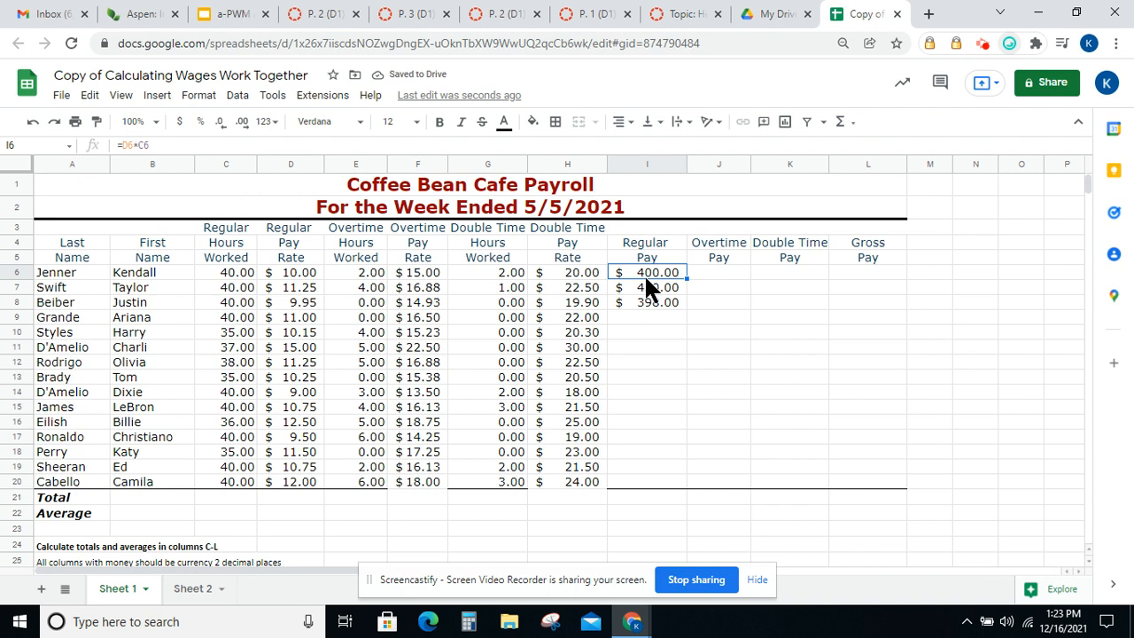
{"action": "left_click", "coordinate": [646, 285]}
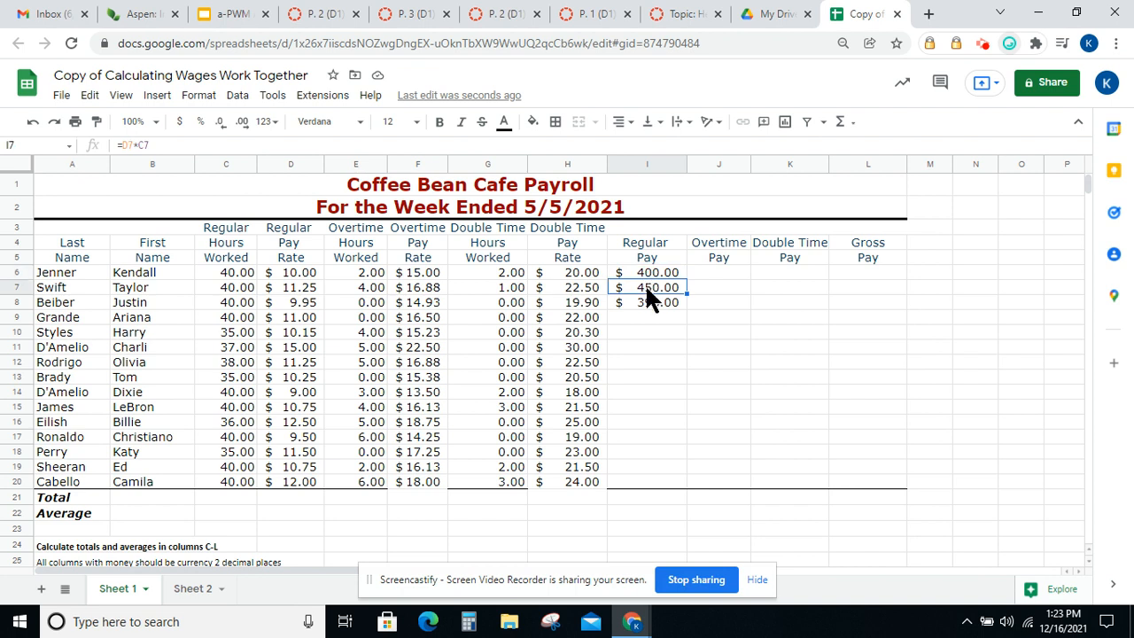
{"action": "left_click", "coordinate": [646, 302]}
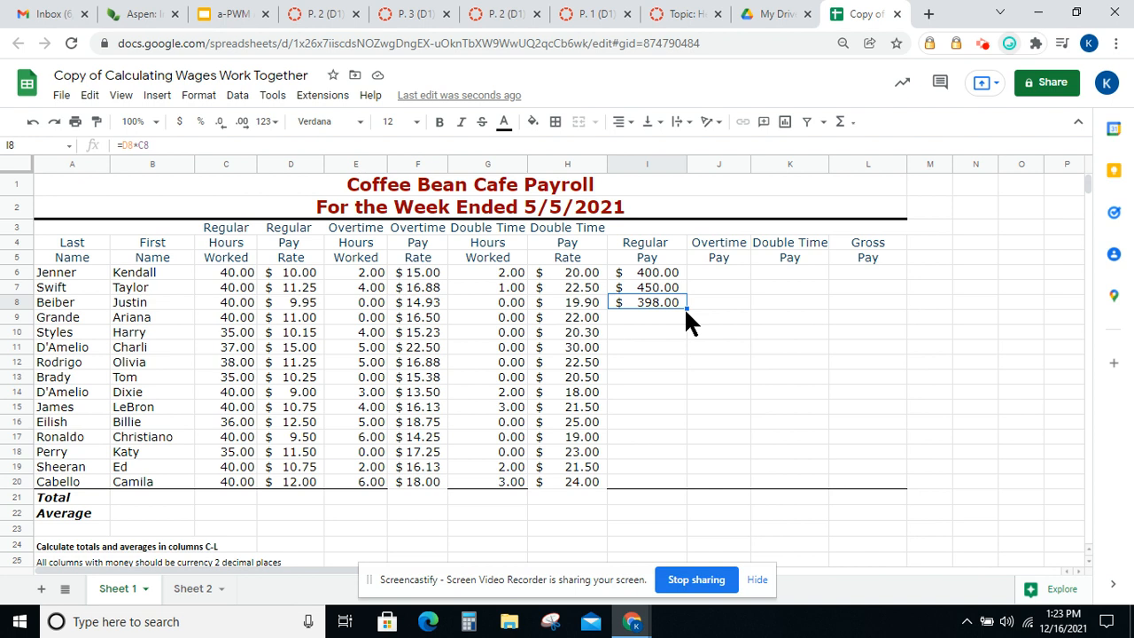
{"action": "left_click_drag", "start_coordinate": [686, 307], "coordinate": [666, 483]}
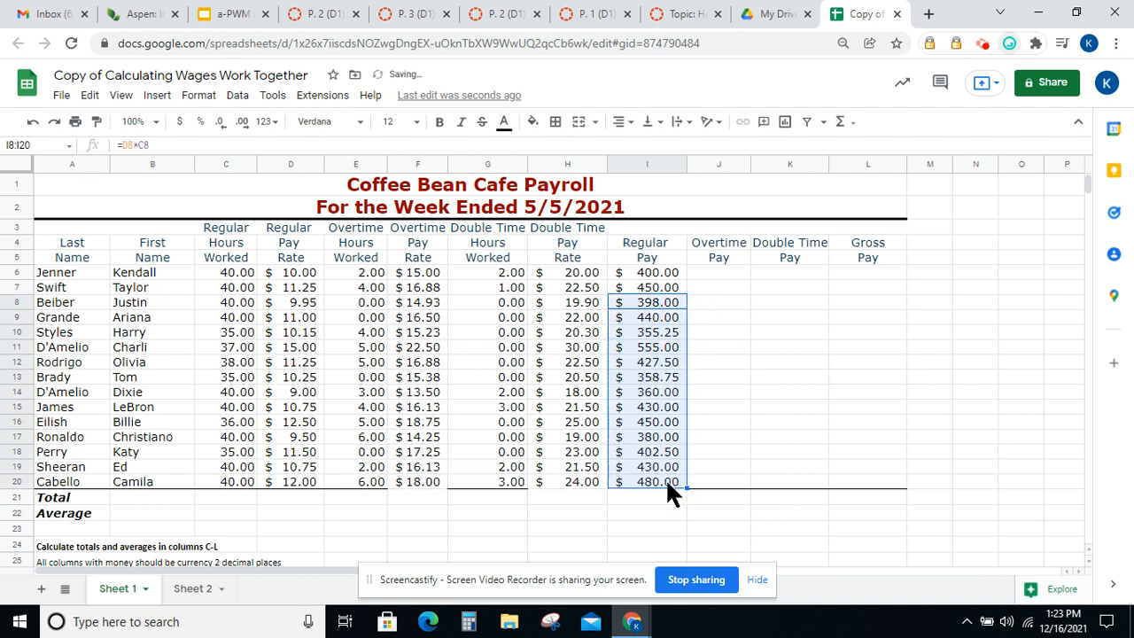
Enter the formula =F6*E6 in Jenner's Overtime Pay cell J6
{"action": "left_click", "coordinate": [718, 271]}
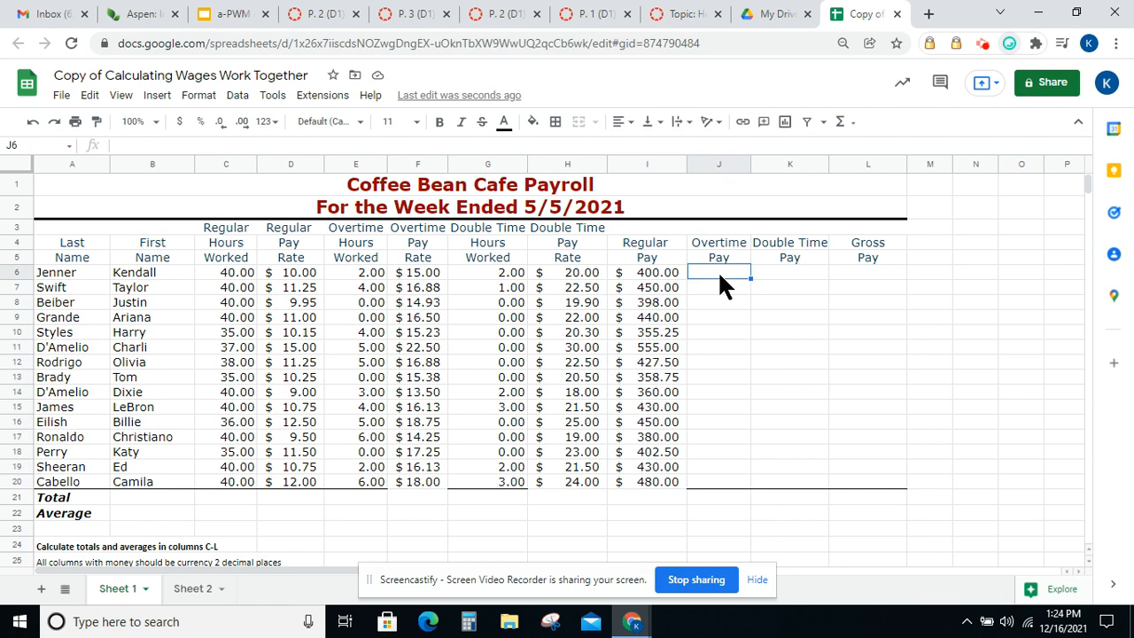
{"action": "type", "text": "="}
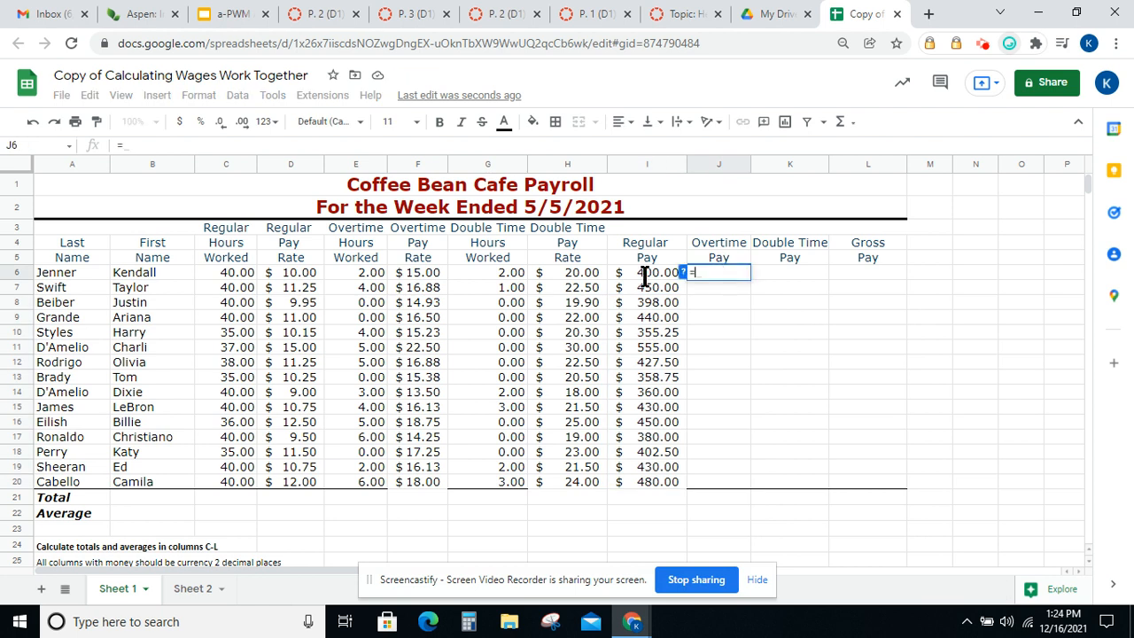
{"action": "left_click", "coordinate": [421, 279]}
{"action": "type", "text": "*"}
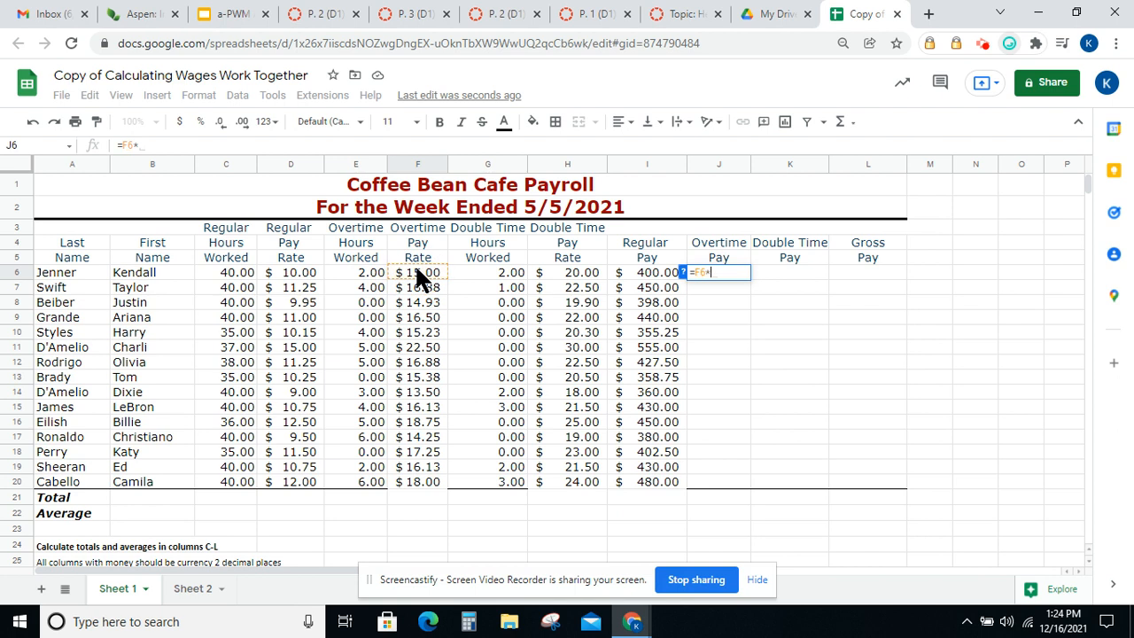
{"action": "left_click", "coordinate": [367, 273]}
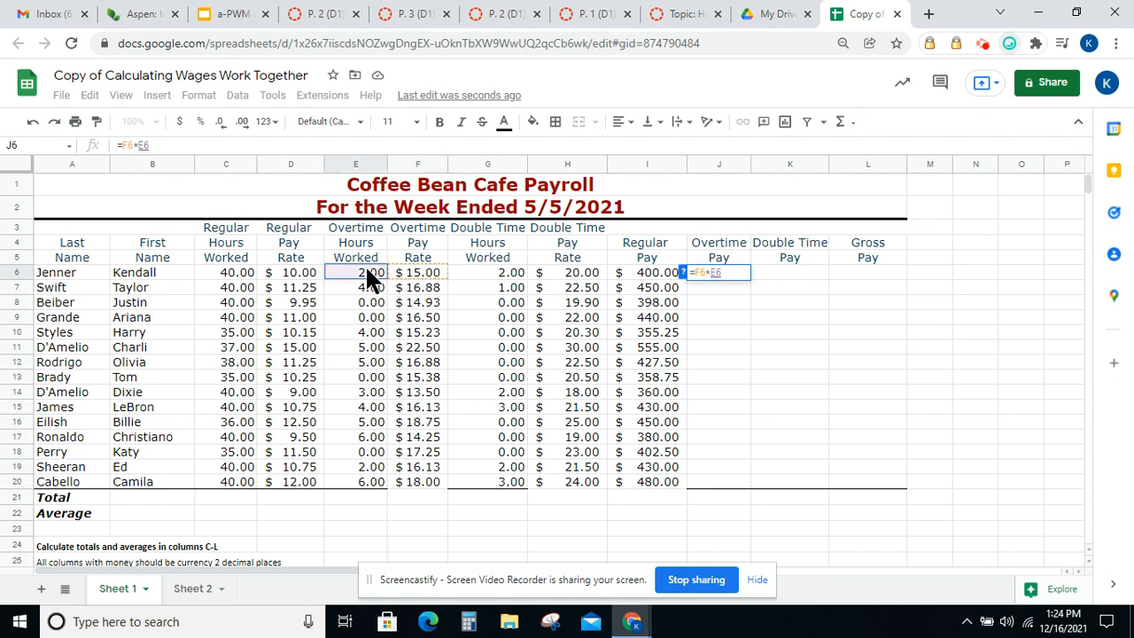
{"action": "key", "text": "Return"}
Enter the formula =F7*E7 in Swift's Overtime Pay cell J7
{"action": "type", "text": "="}
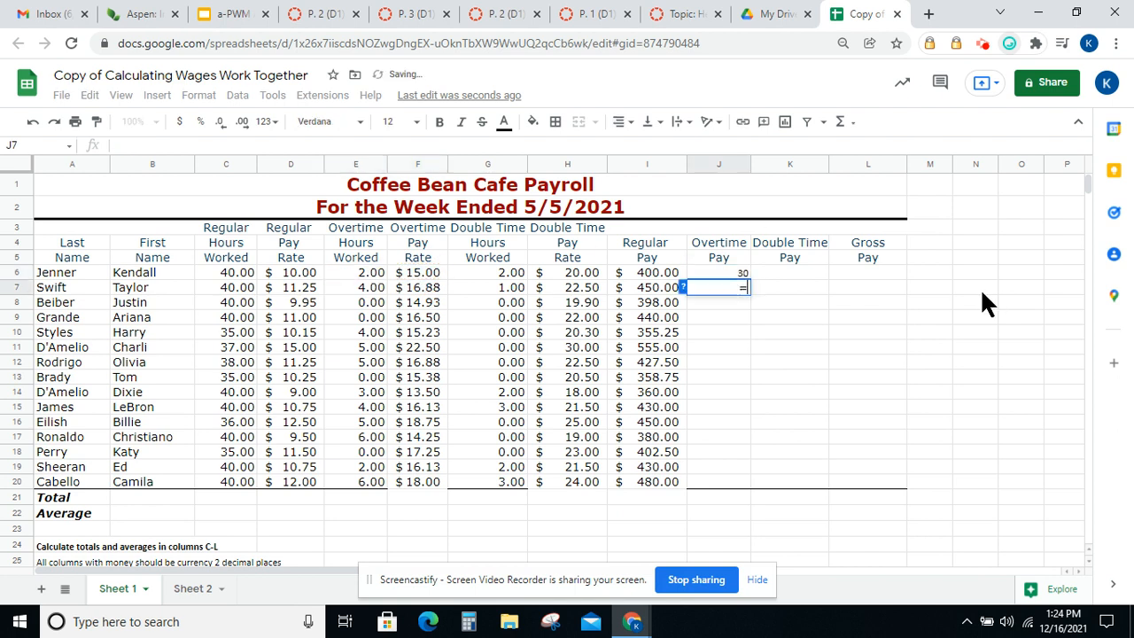
{"action": "left_click", "coordinate": [420, 287]}
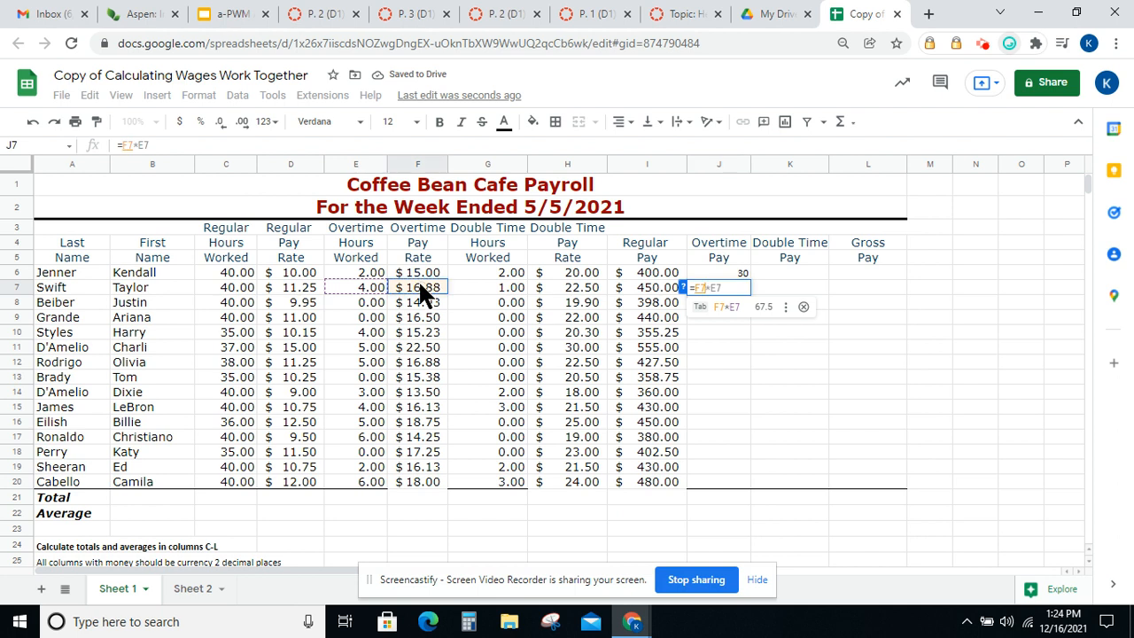
{"action": "type", "text": "*"}
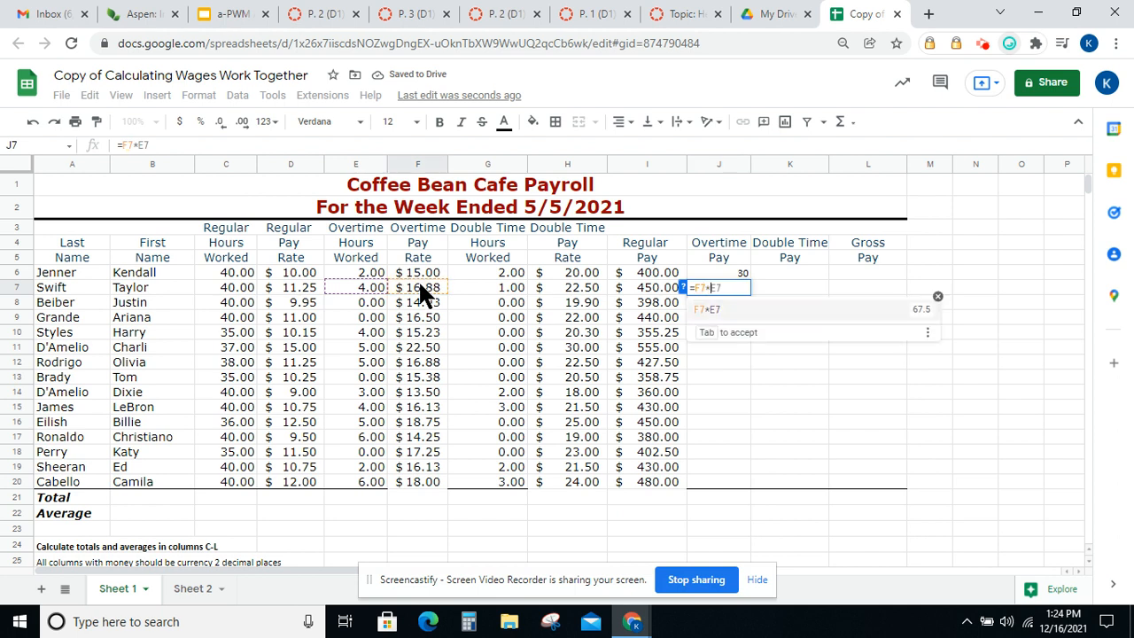
{"action": "left_click", "coordinate": [363, 286]}
{"action": "key", "text": "Return"}
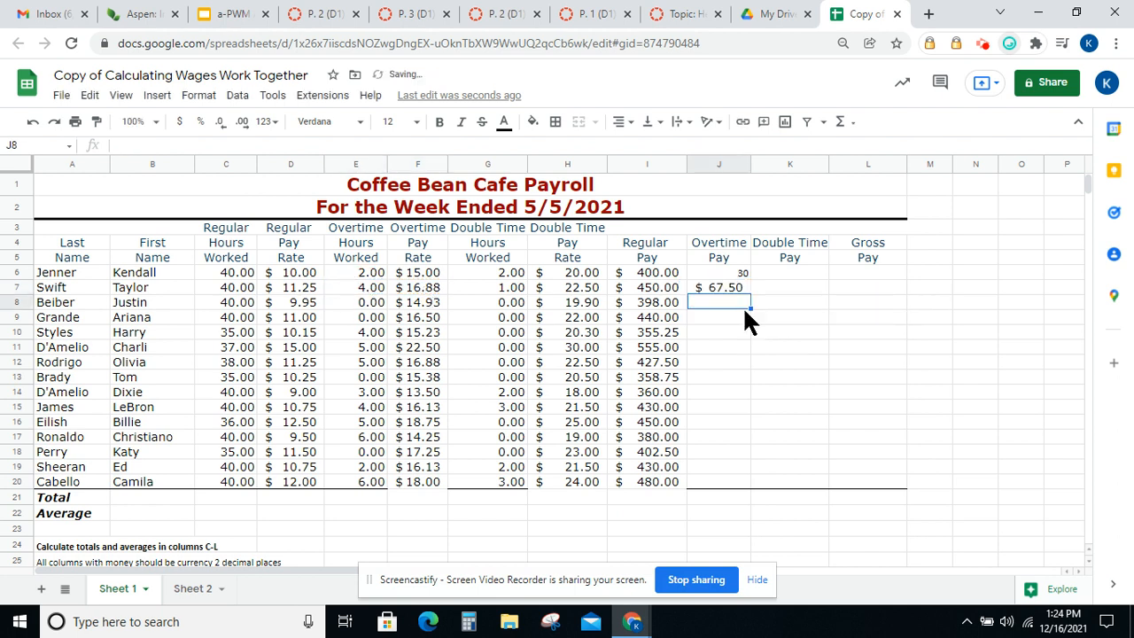
Enter the formula =F8*E8 in Beiber's Overtime Pay cell J8
{"action": "type", "text": "="}
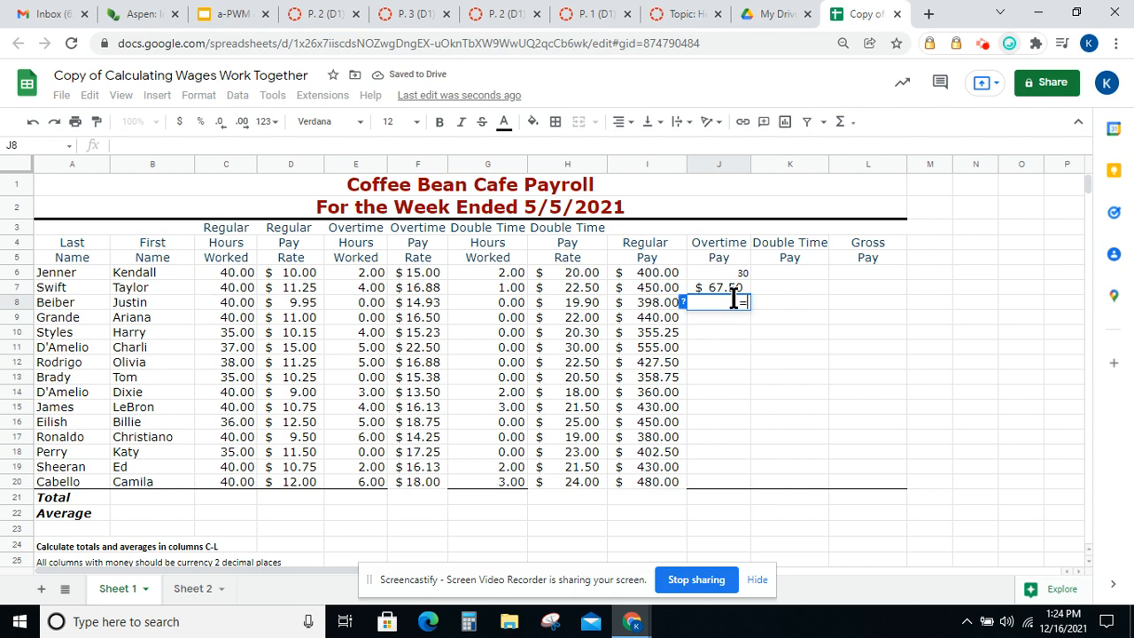
{"action": "left_click", "coordinate": [429, 302]}
{"action": "type", "text": "*"}
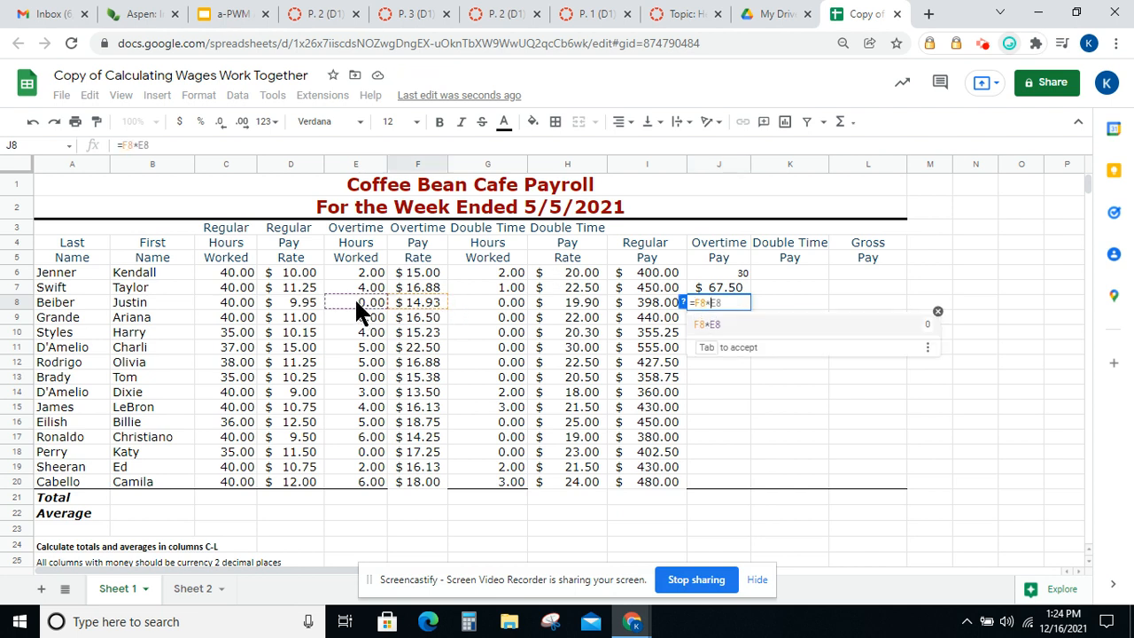
{"action": "left_click", "coordinate": [355, 301]}
{"action": "key", "text": "Return"}
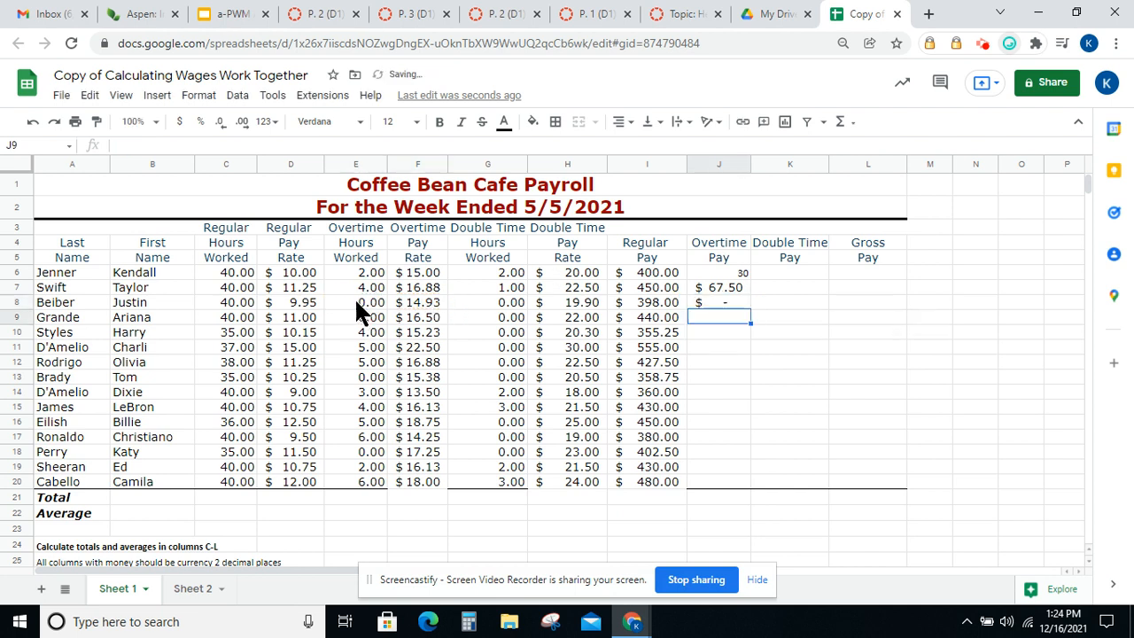
Check the overtime pay formulas and fill the J8 formula down through J20
{"action": "left_click", "coordinate": [727, 267]}
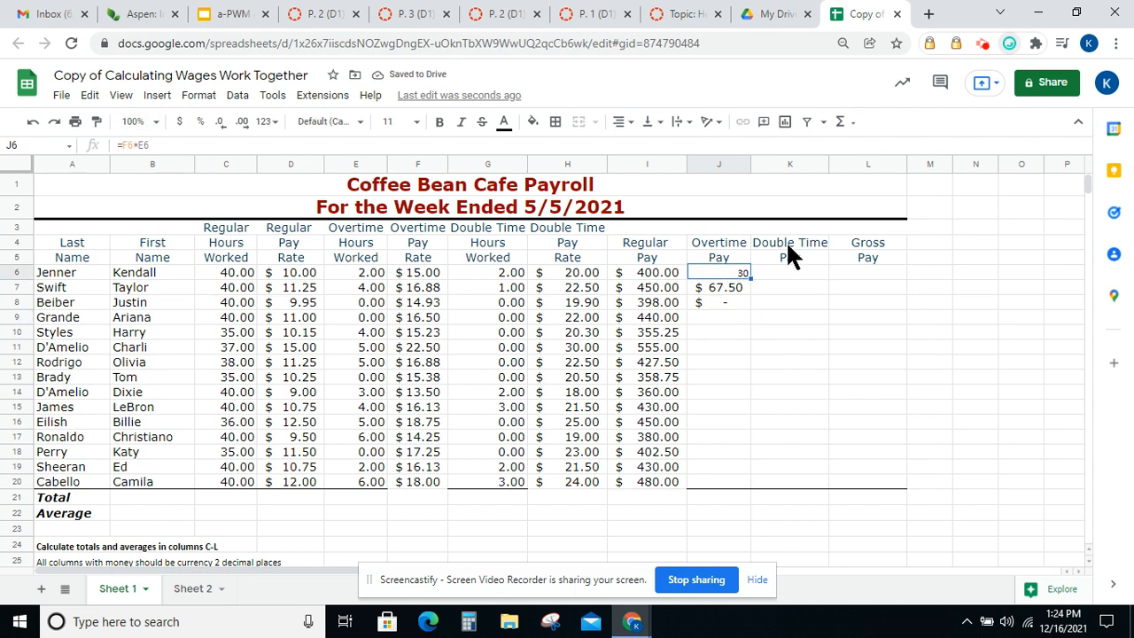
{"action": "left_click", "coordinate": [729, 287]}
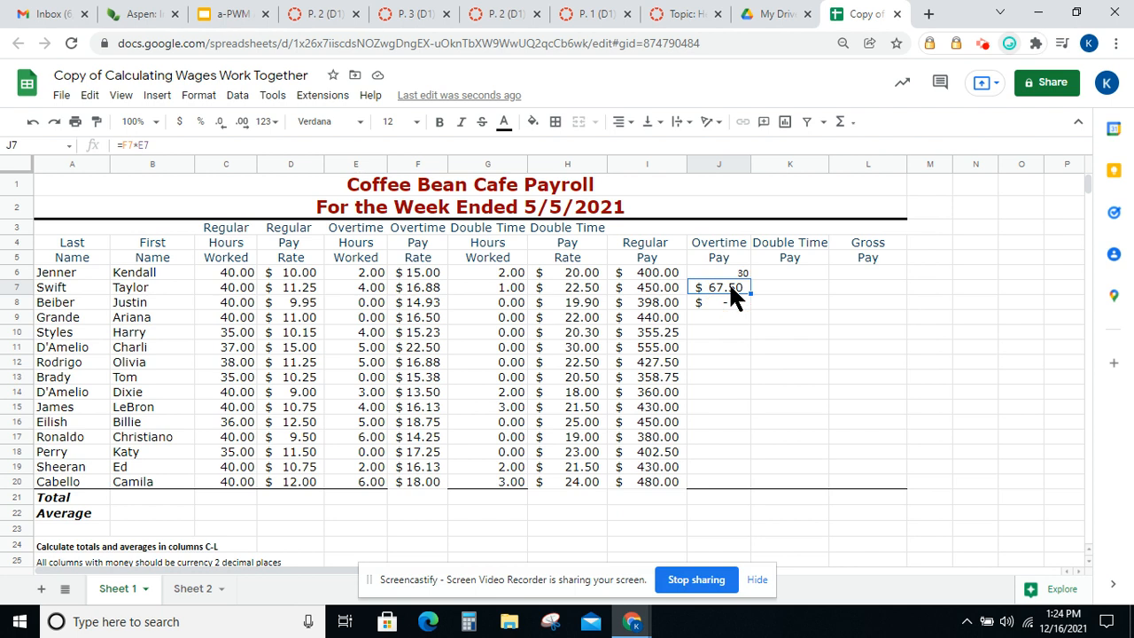
{"action": "left_click", "coordinate": [726, 303]}
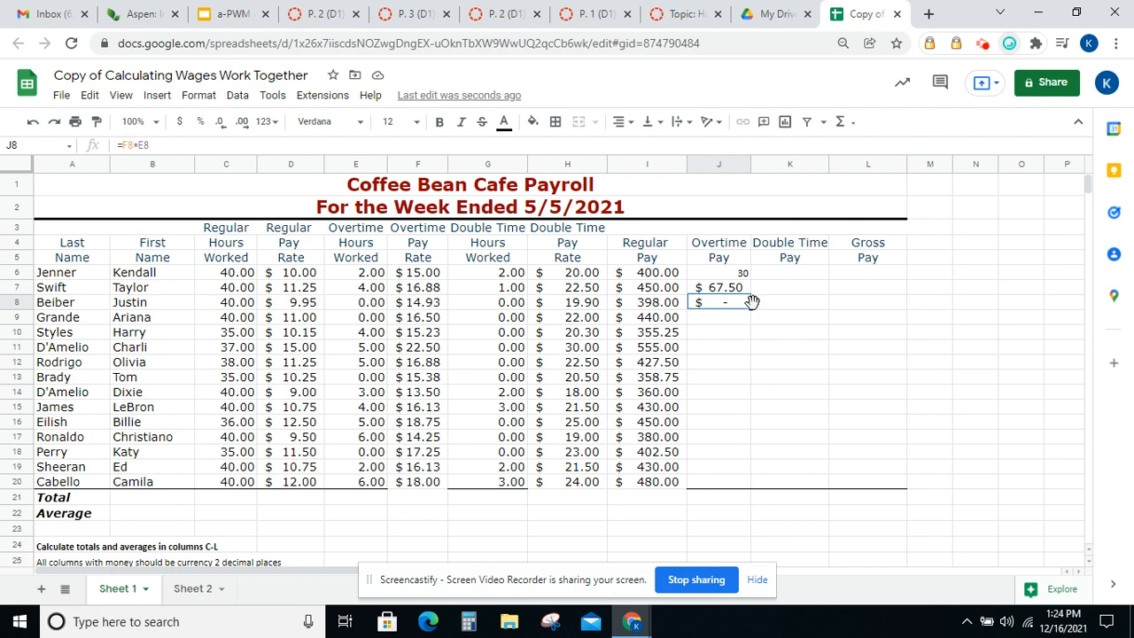
{"action": "left_click_drag", "start_coordinate": [750, 306], "coordinate": [732, 483]}
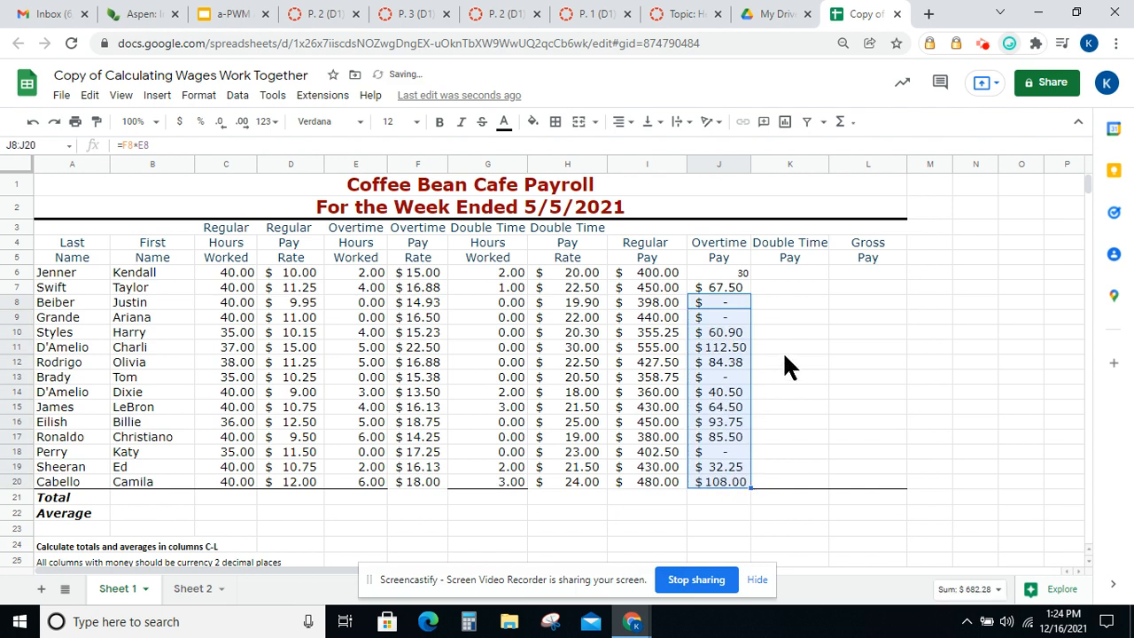
Enter the formula =H6*G6 in Jenner's Double Time Pay cell K6
{"action": "left_click", "coordinate": [794, 274]}
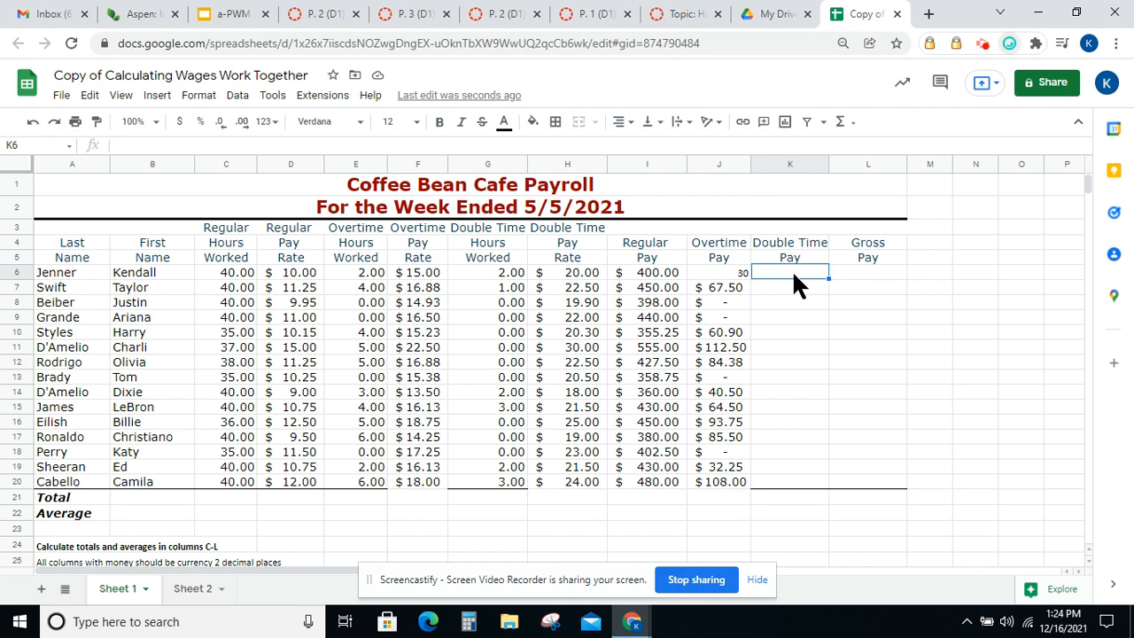
{"action": "type", "text": "="}
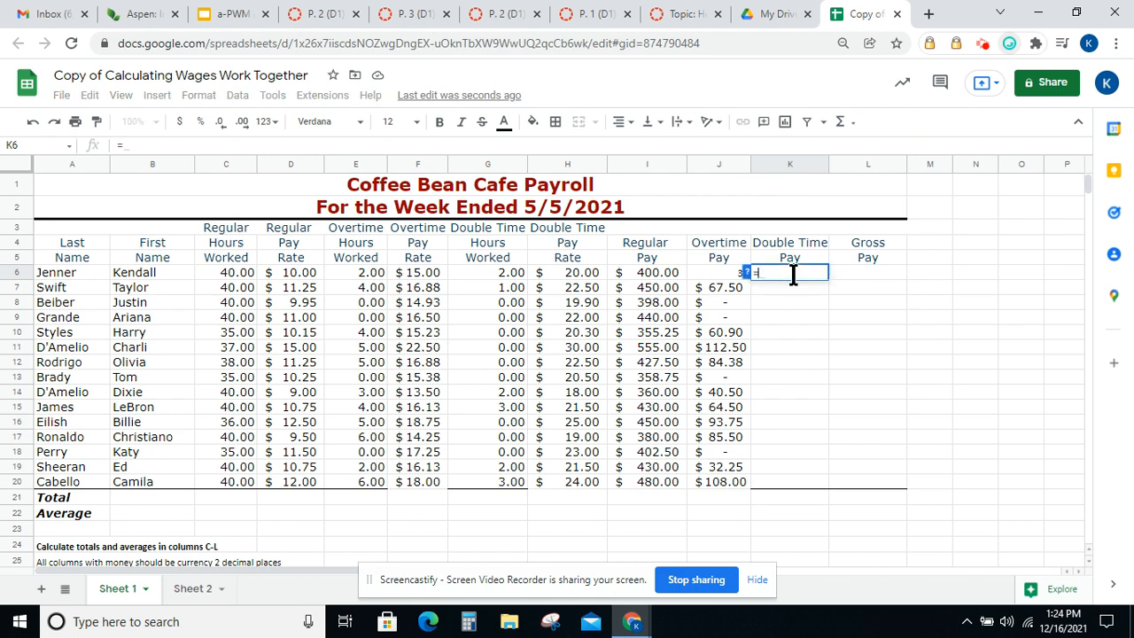
{"action": "left_click", "coordinate": [585, 270]}
{"action": "type", "text": "*"}
{"action": "left_click", "coordinate": [490, 271]}
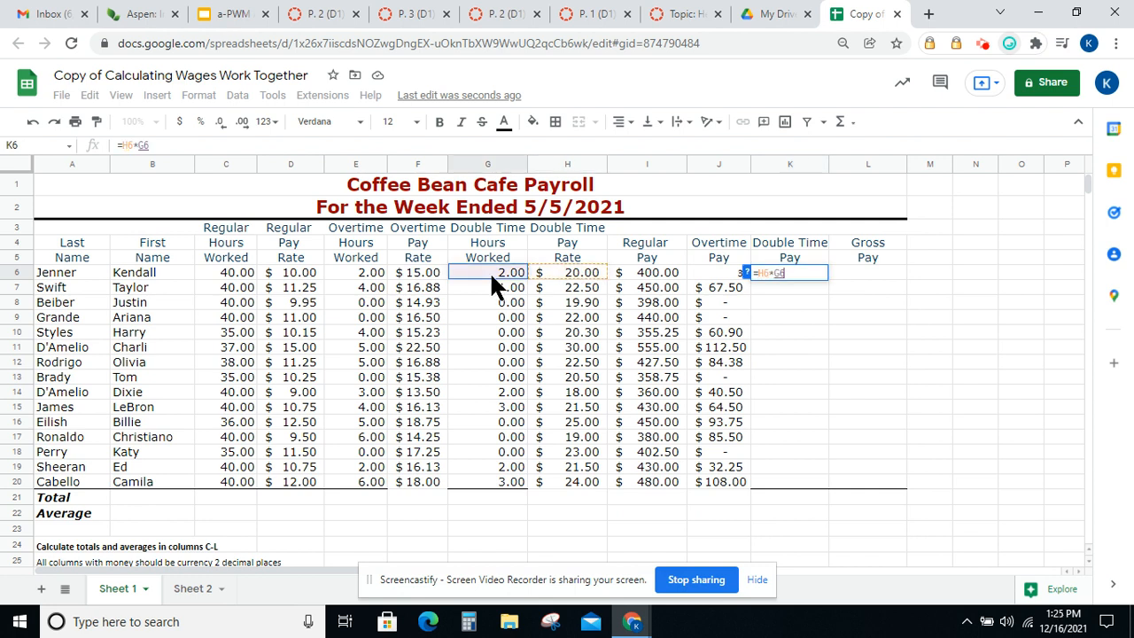
{"action": "key", "text": "Return"}
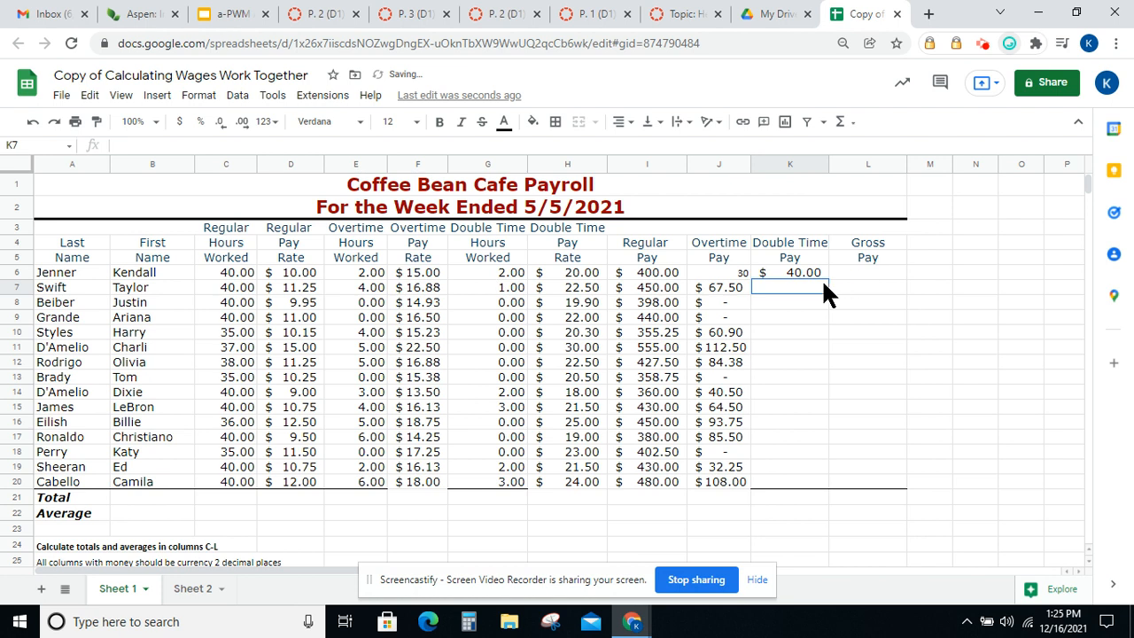
Enter the formula =H7*G7 in Swift's Double Time Pay cell K7
{"action": "type", "text": "="}
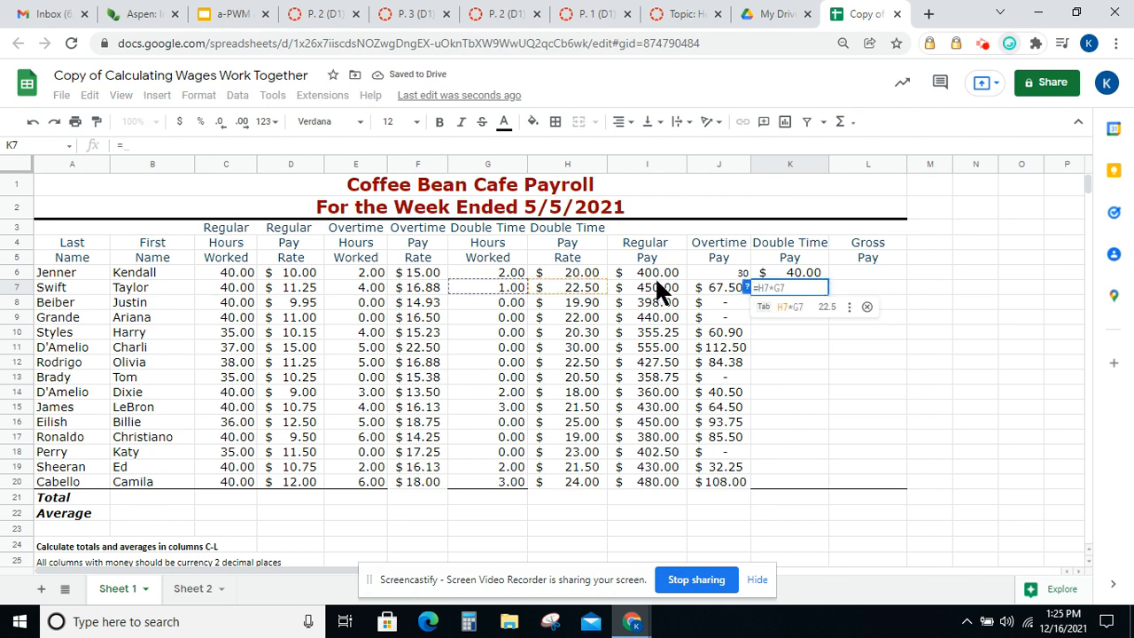
{"action": "left_click", "coordinate": [572, 286]}
{"action": "type", "text": "*"}
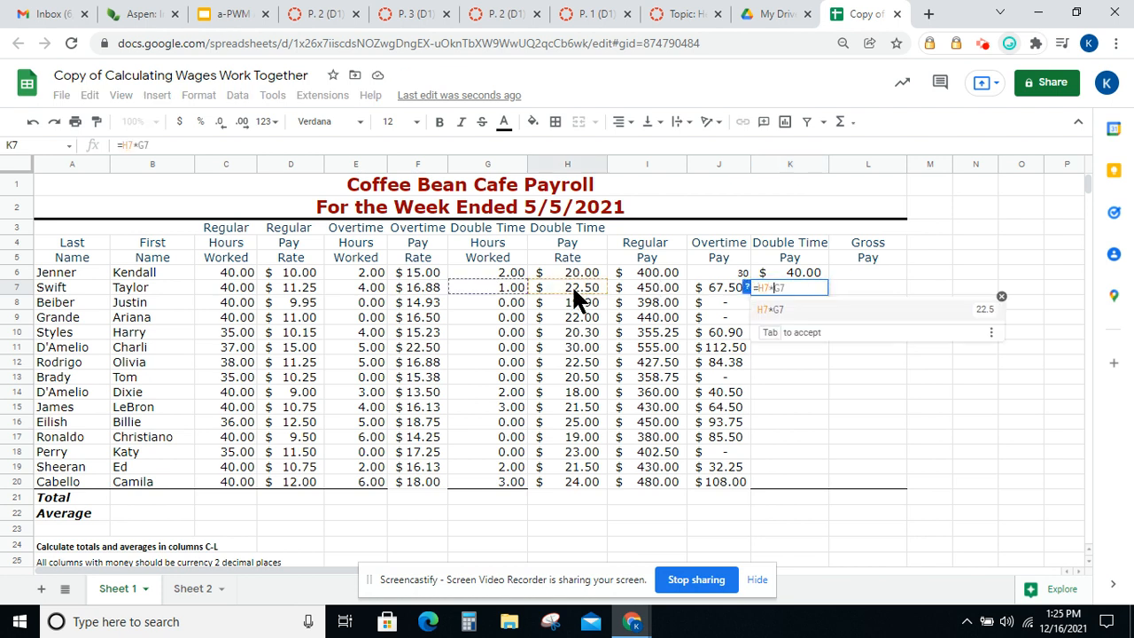
{"action": "left_click", "coordinate": [511, 280]}
{"action": "key", "text": "Return"}
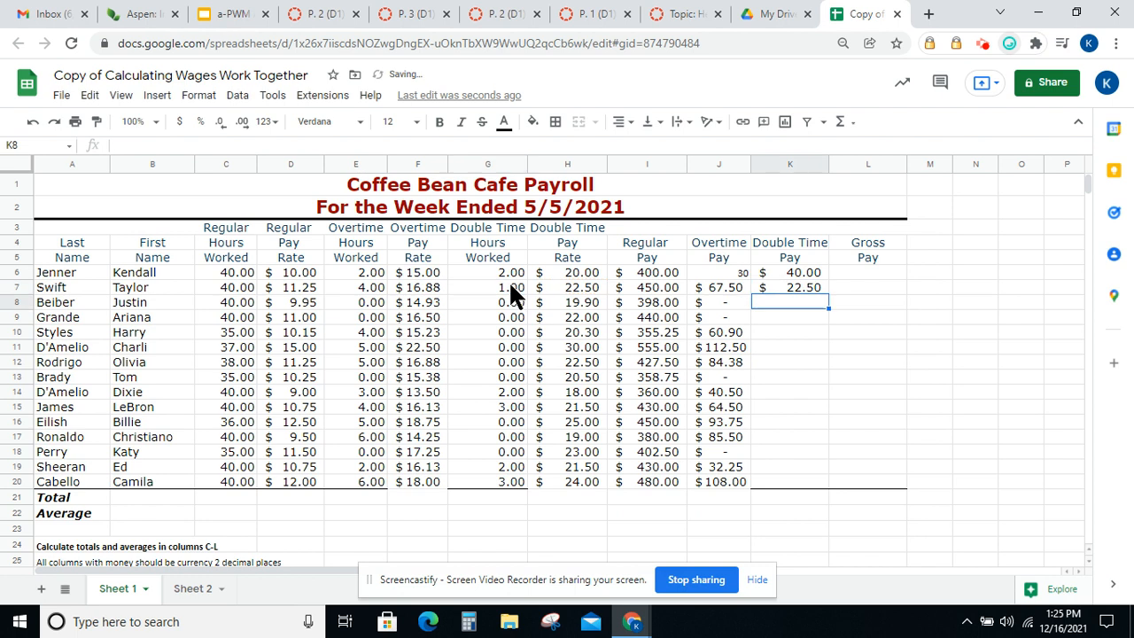
Enter the formula =H8*G8 in Beiber's Double Time Pay cell K8
{"action": "type", "text": "="}
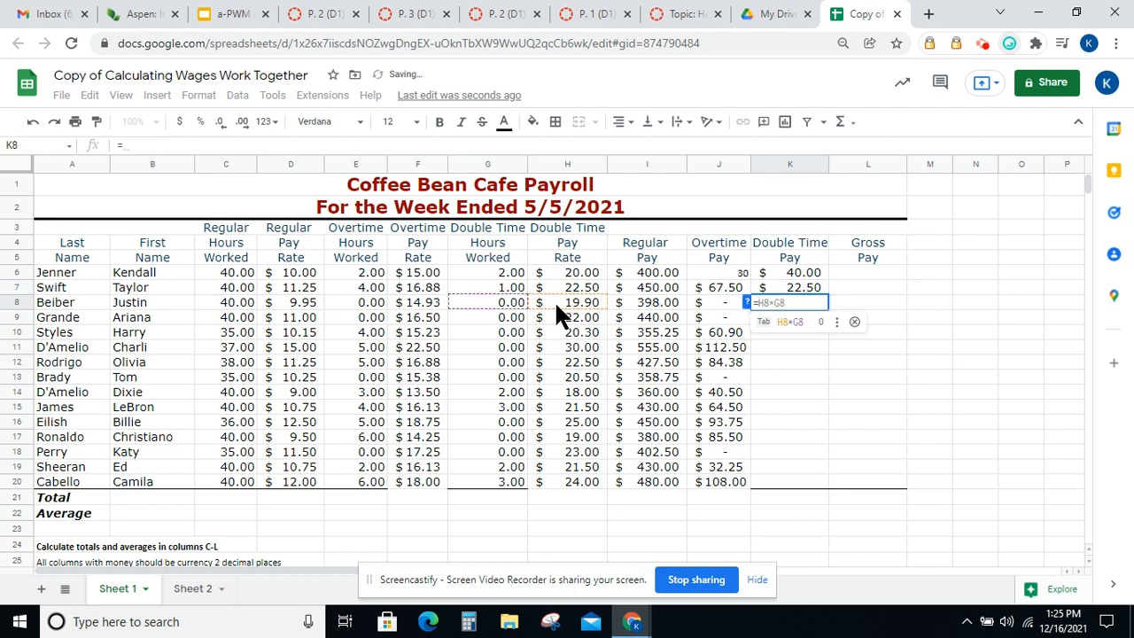
{"action": "left_click", "coordinate": [567, 301]}
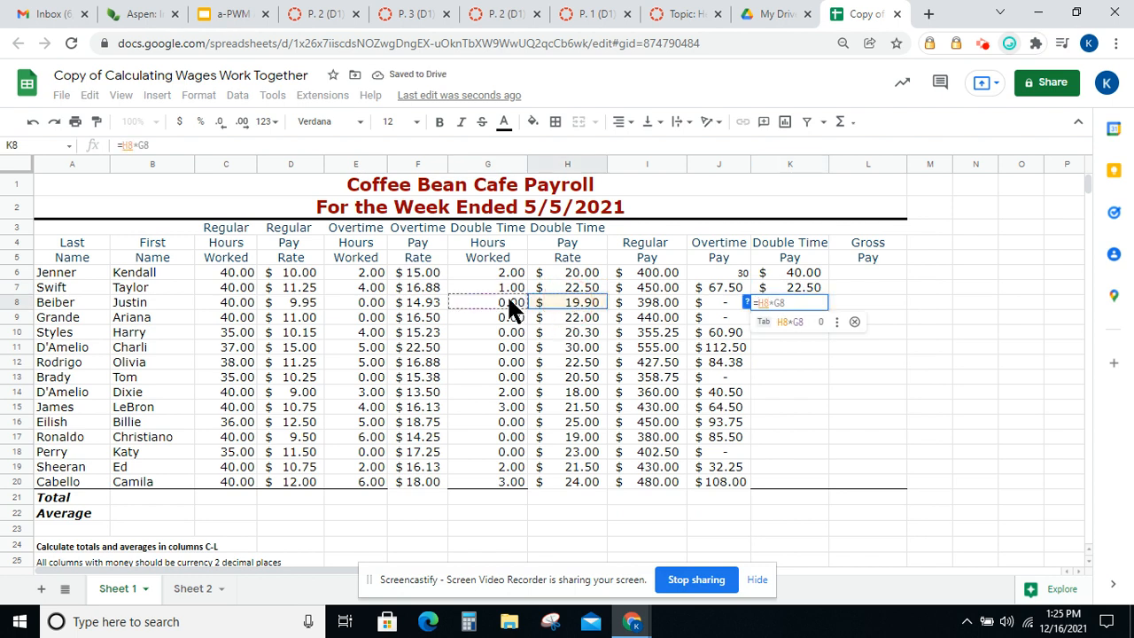
{"action": "type", "text": "*"}
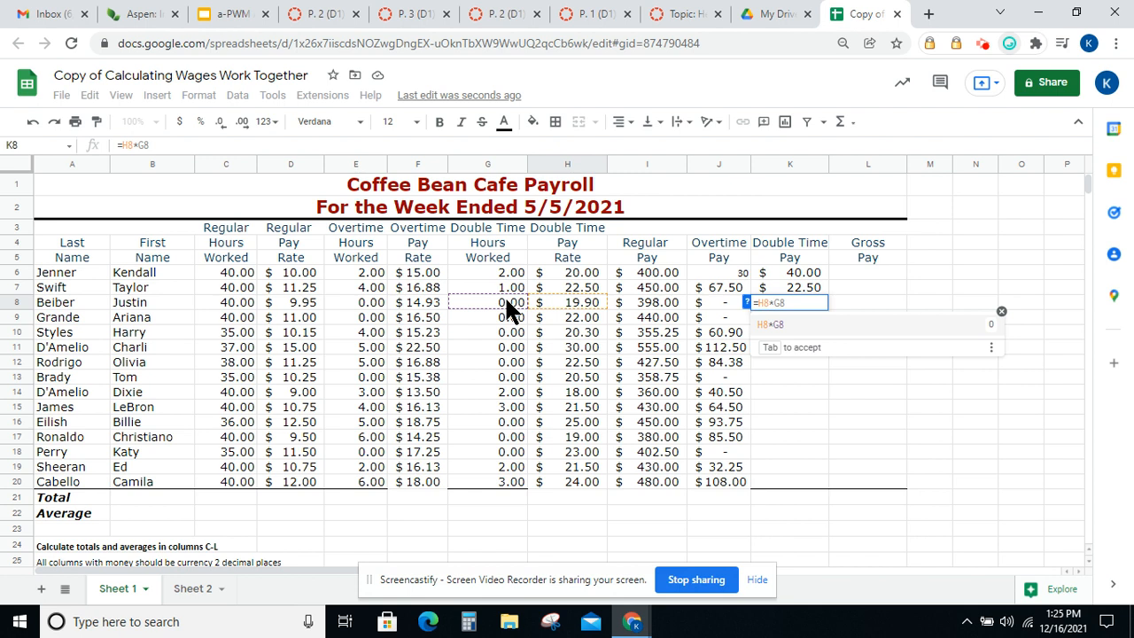
{"action": "key", "text": "Return"}
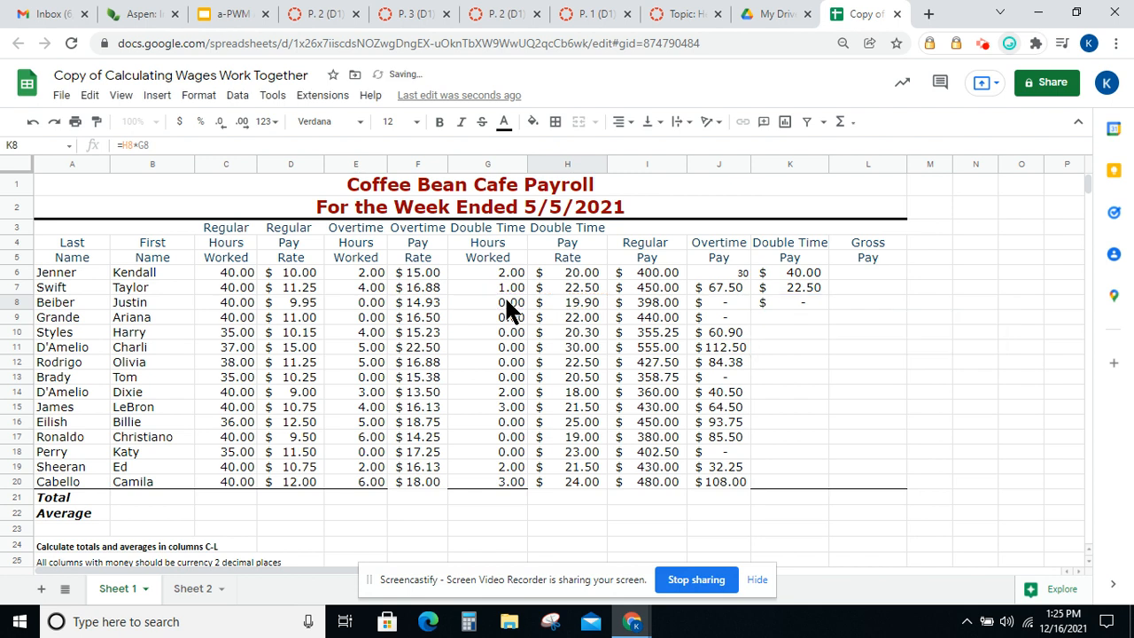
Check the double time pay formulas and fill the K8 formula down through K20
{"action": "left_click", "coordinate": [786, 272]}
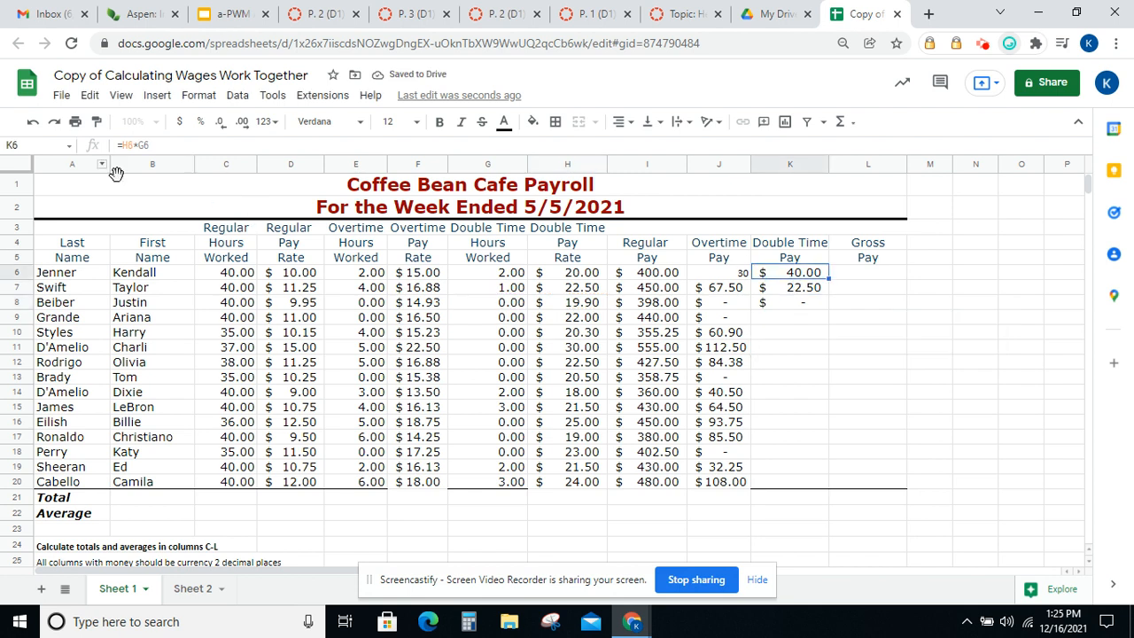
{"action": "left_click", "coordinate": [795, 292]}
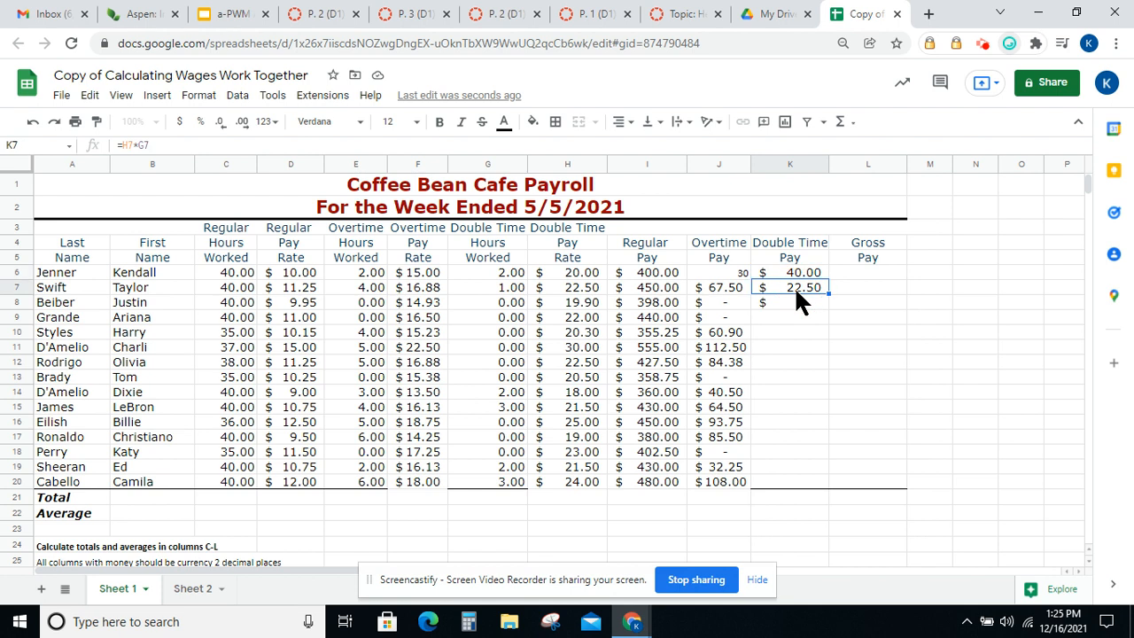
{"action": "left_click", "coordinate": [798, 304]}
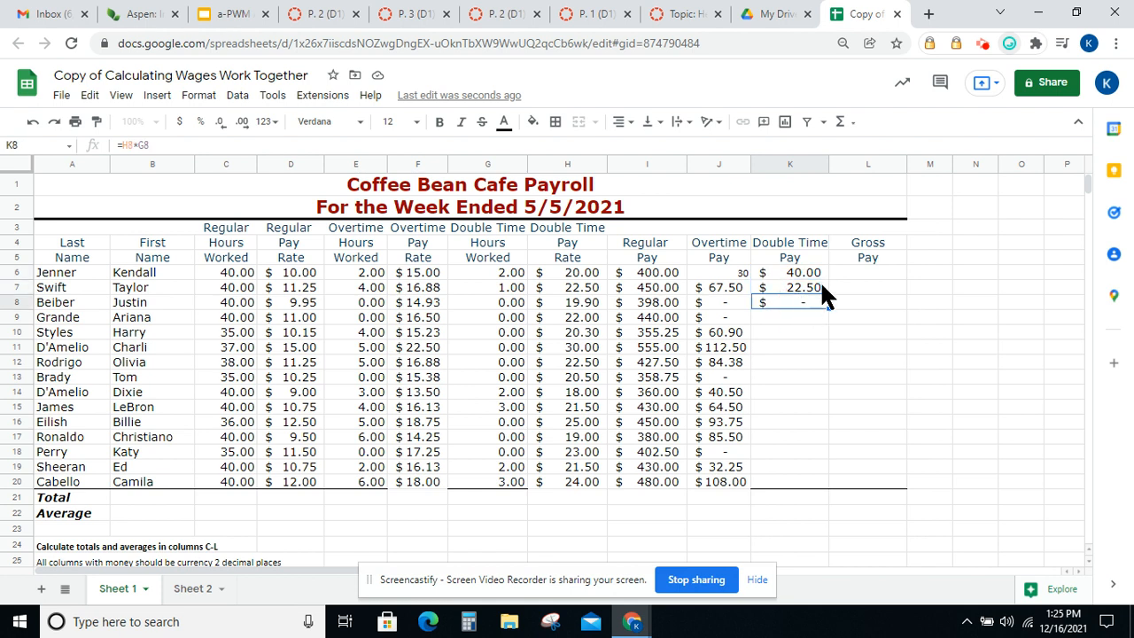
{"action": "left_click_drag", "start_coordinate": [828, 306], "coordinate": [805, 476]}
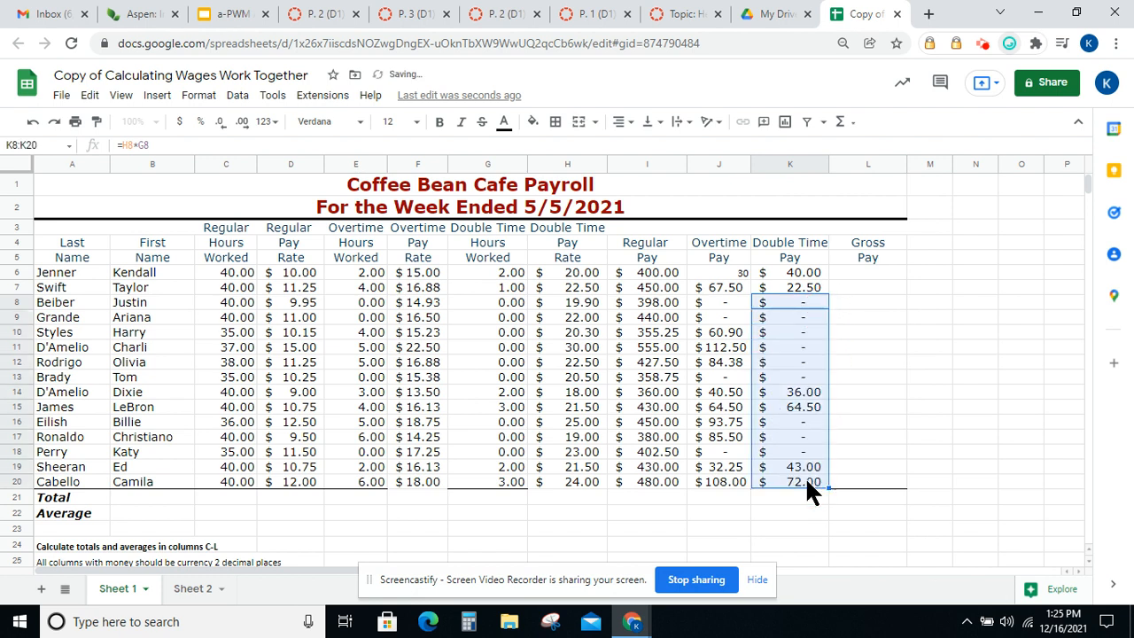
Enter the formula =I6+J6+K6 in Jenner's Gross Pay cell L6
{"action": "left_click", "coordinate": [877, 271]}
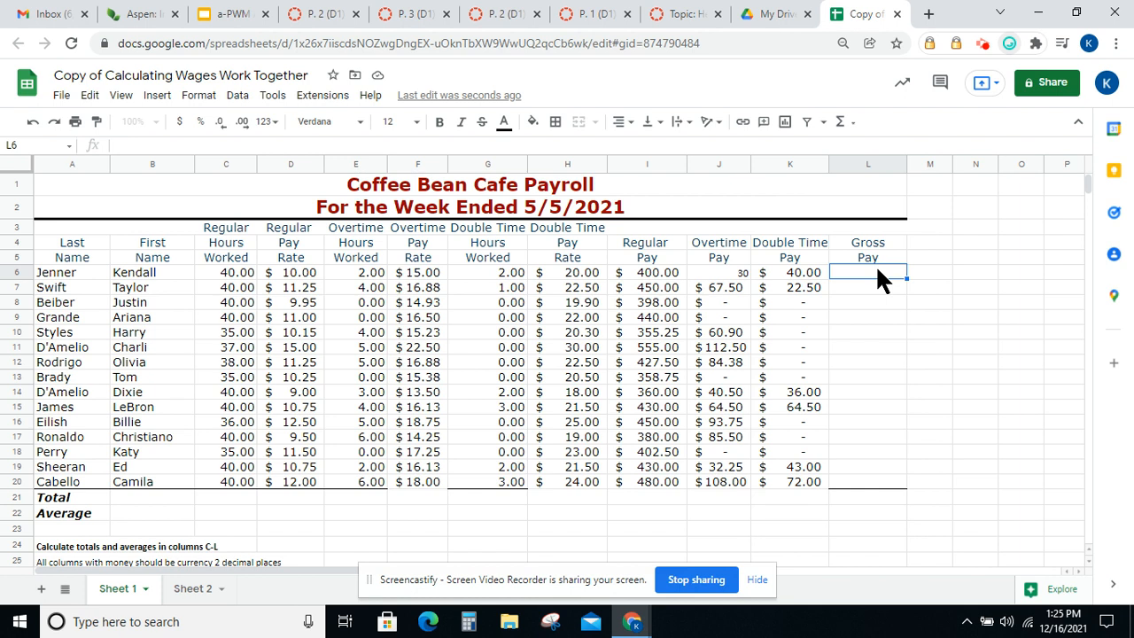
{"action": "type", "text": "="}
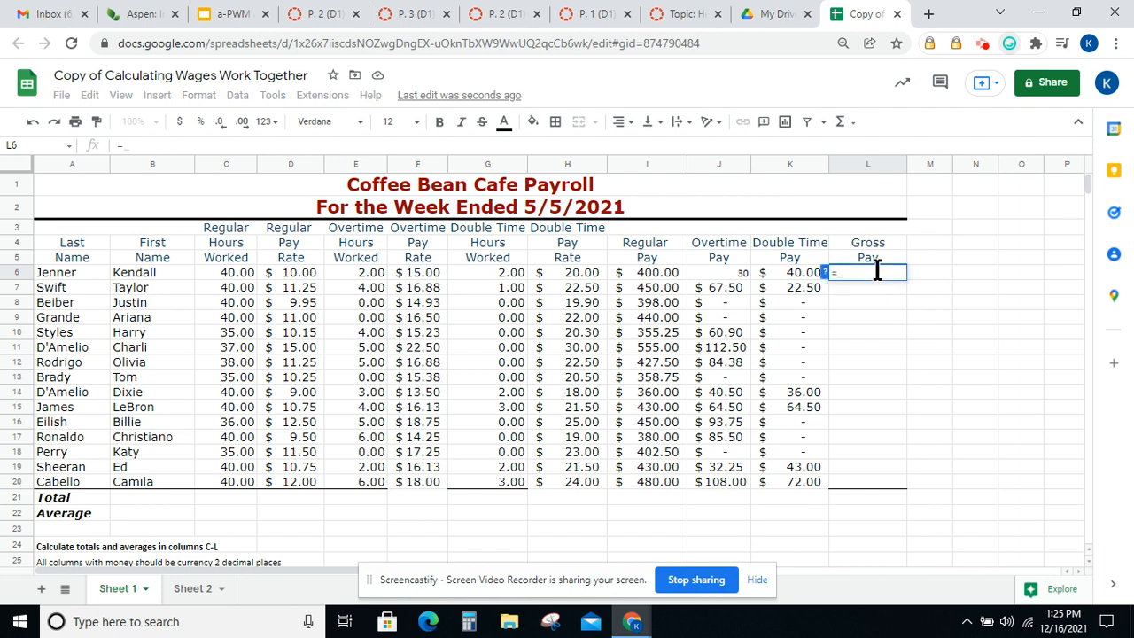
{"action": "left_click", "coordinate": [650, 275]}
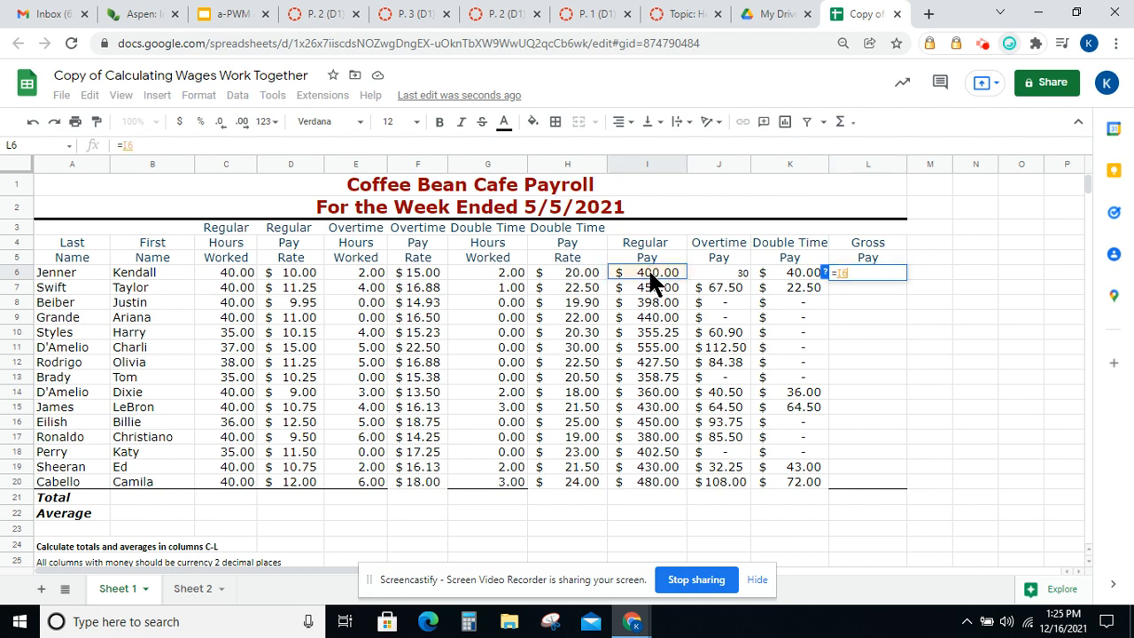
{"action": "type", "text": "+"}
{"action": "left_click", "coordinate": [722, 266]}
{"action": "type", "text": "+"}
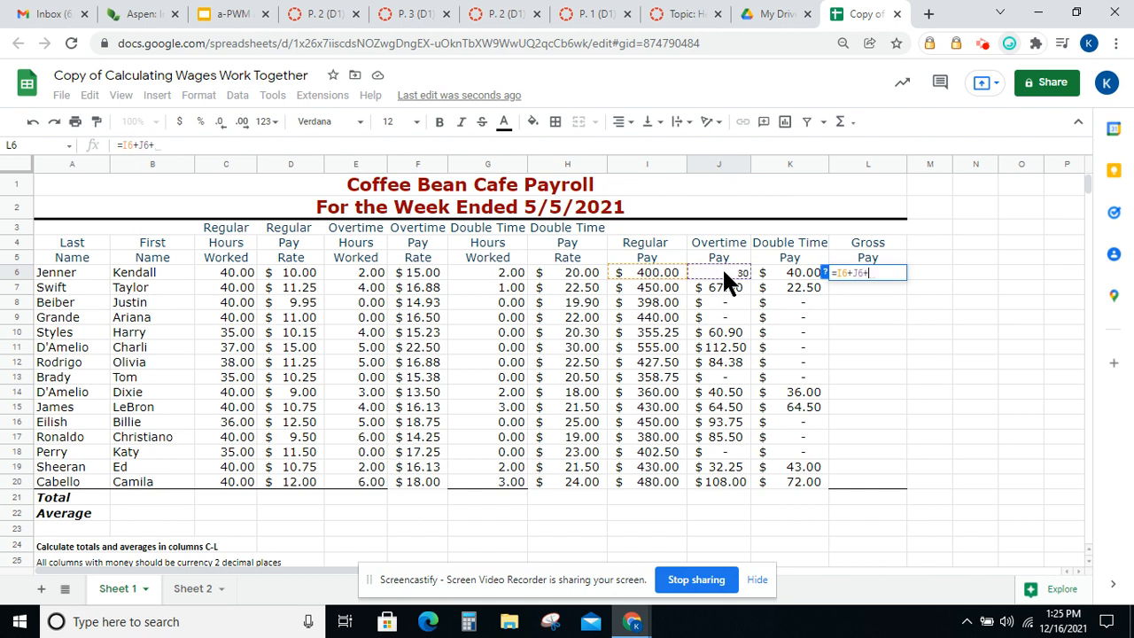
{"action": "left_click", "coordinate": [780, 267]}
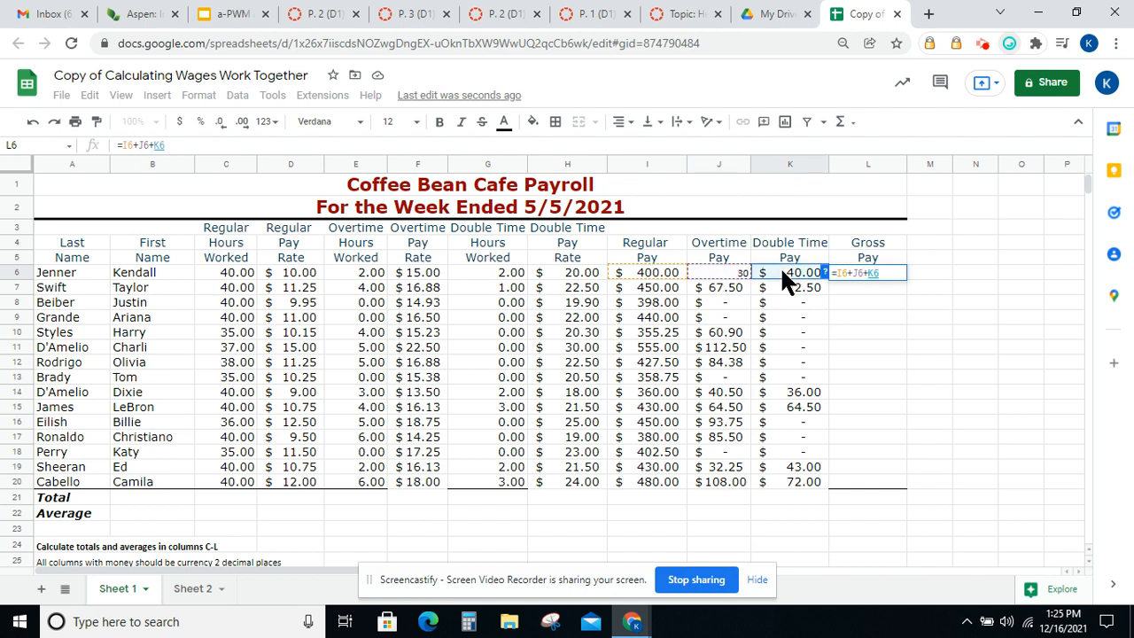
{"action": "key", "text": "Return"}
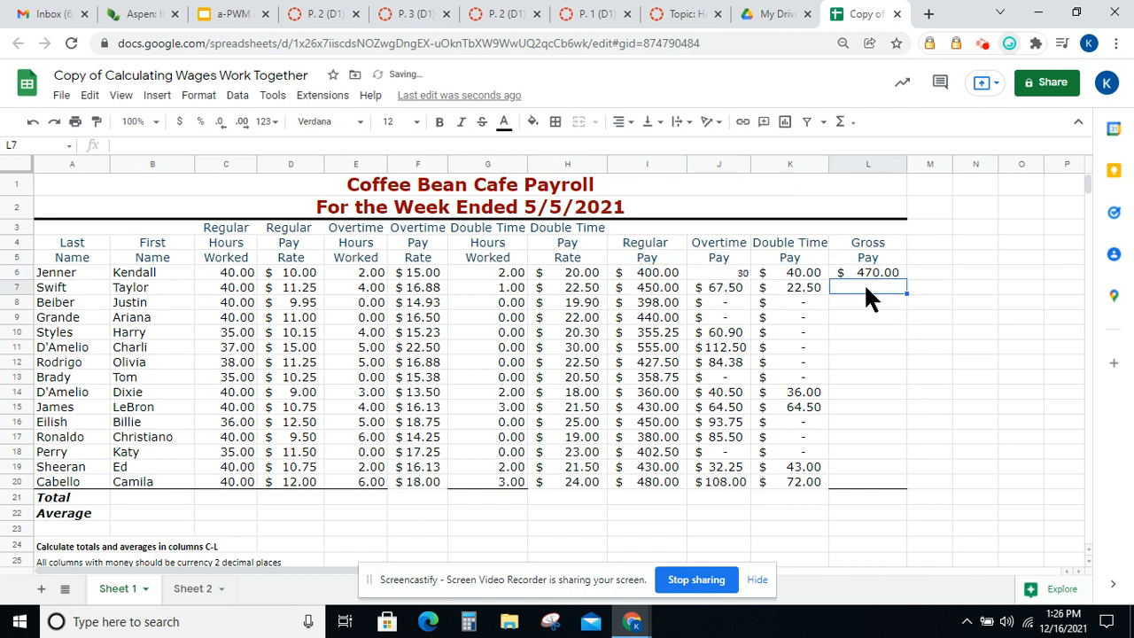
Enter the formula =I7+J7+K7 in Swift's Gross Pay cell L7
{"action": "type", "text": "="}
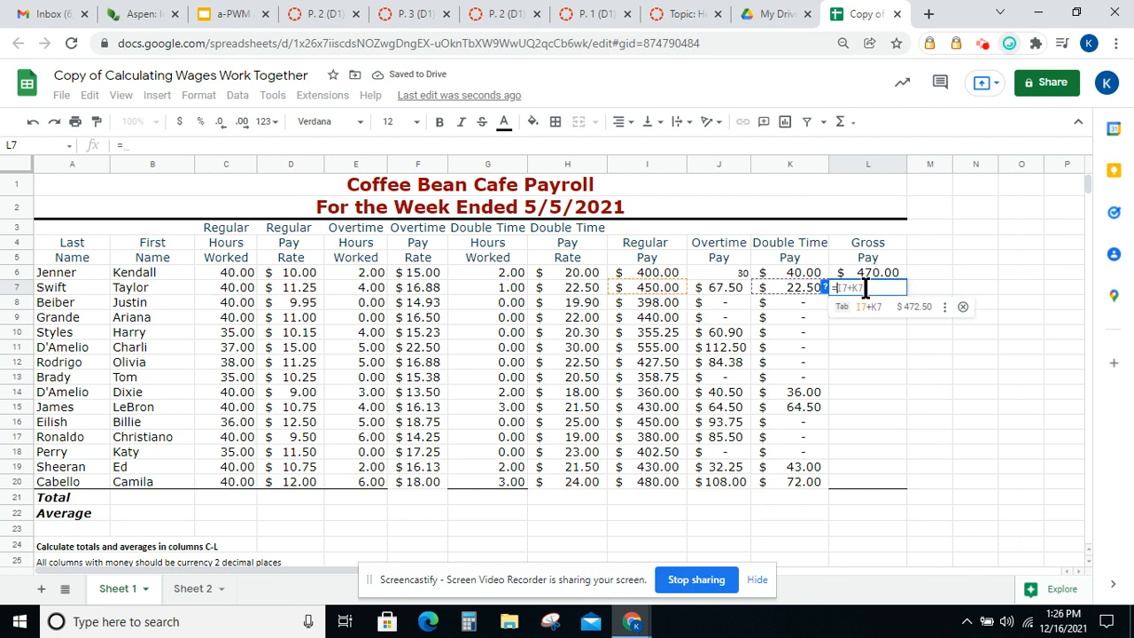
{"action": "left_click", "coordinate": [661, 284]}
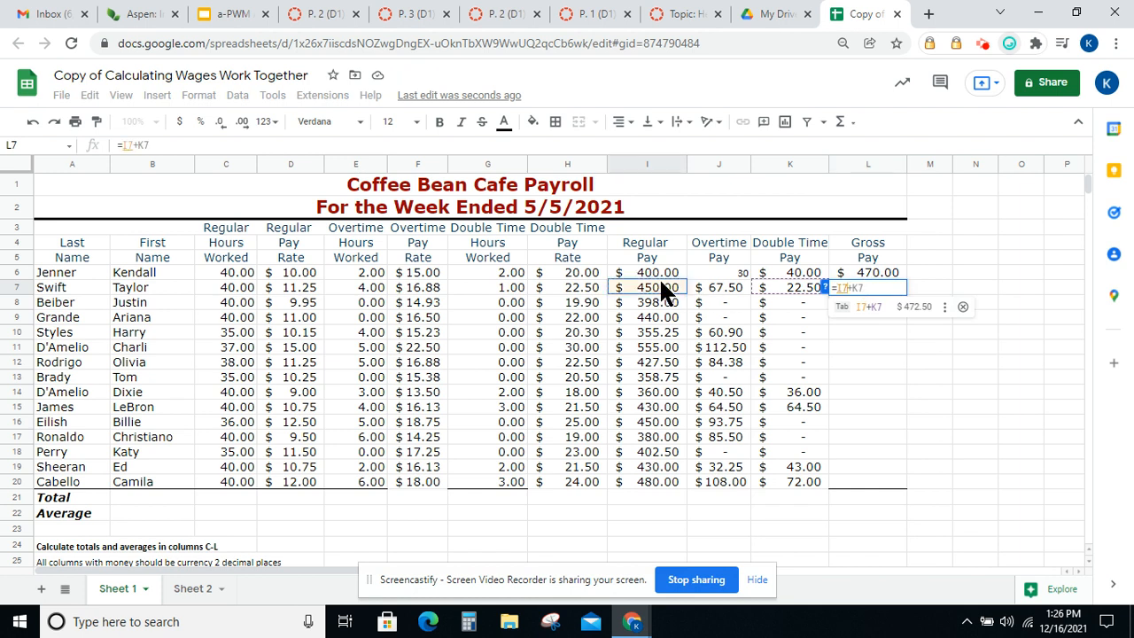
{"action": "type", "text": "+"}
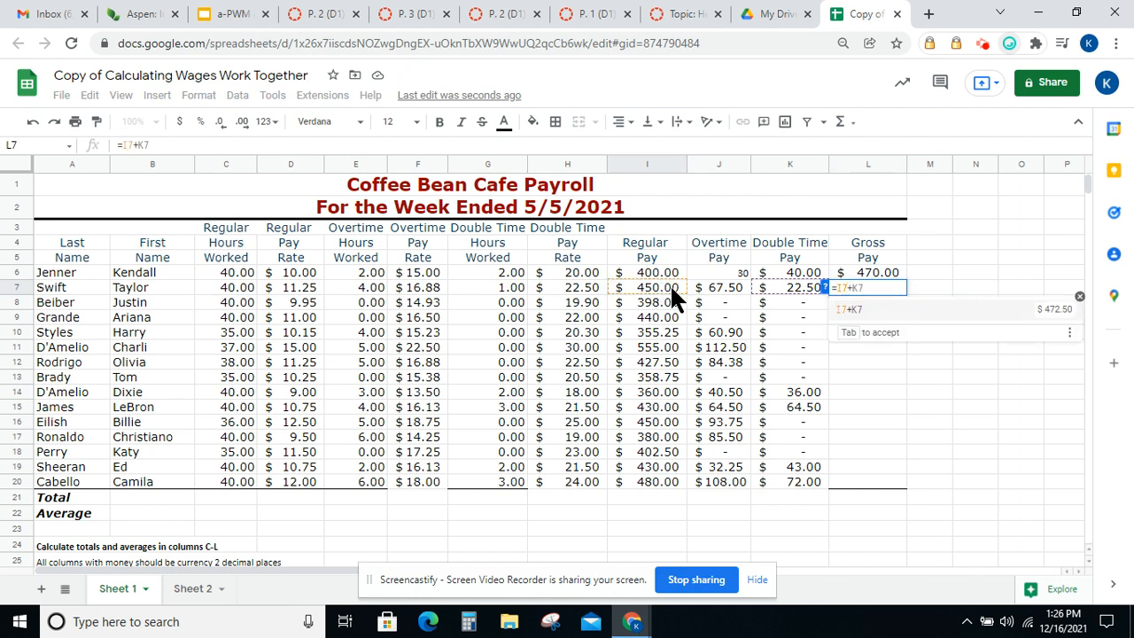
{"action": "left_click", "coordinate": [696, 282]}
{"action": "type", "text": "+"}
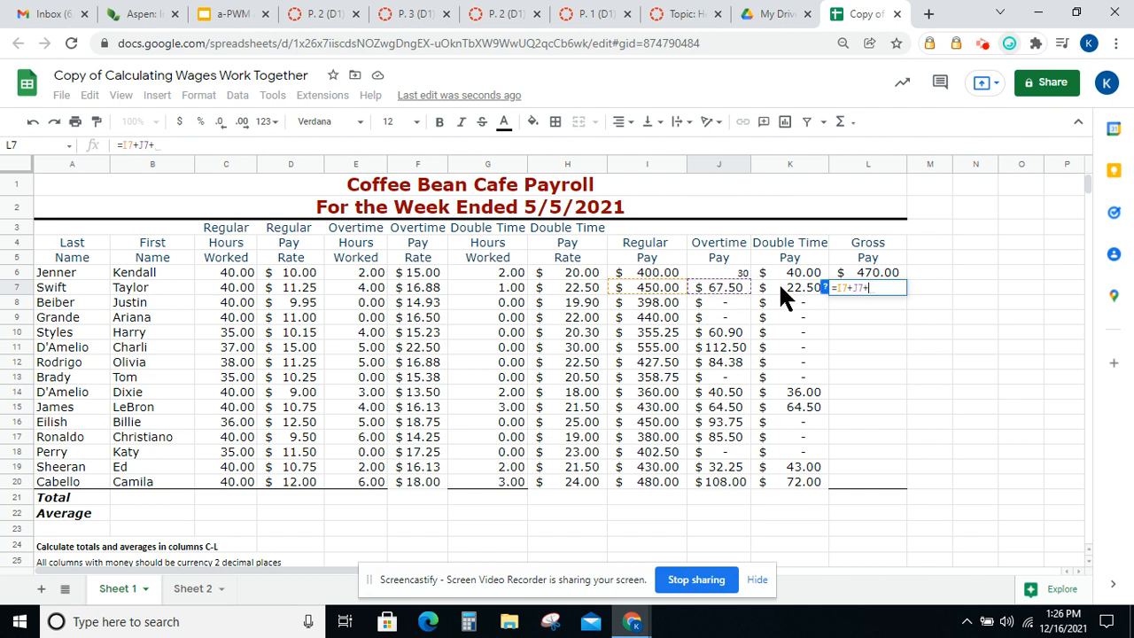
{"action": "left_click", "coordinate": [780, 292]}
{"action": "key", "text": "Return"}
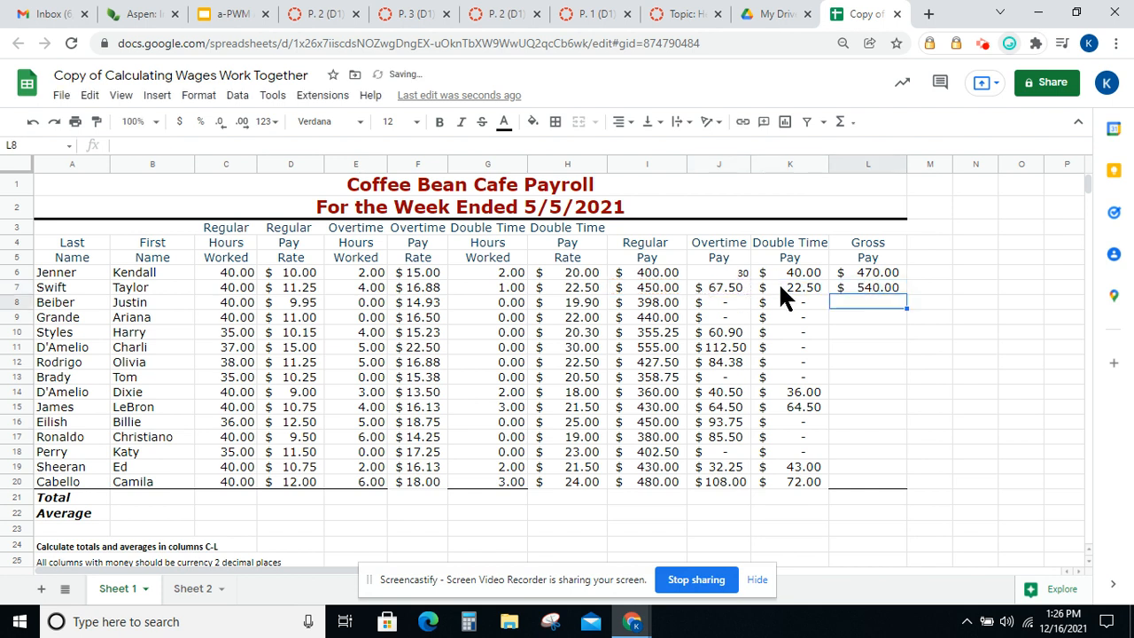
Enter the formula =I8+J8+K8 in Beiber's Gross Pay cell L8
{"action": "type", "text": "="}
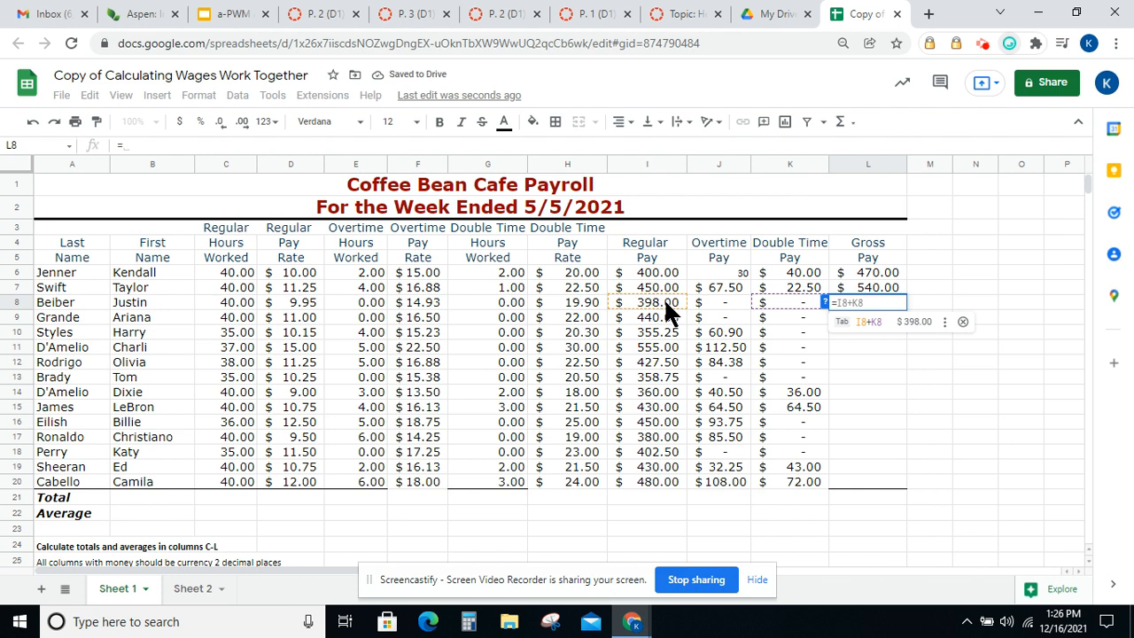
{"action": "left_click", "coordinate": [664, 298]}
{"action": "type", "text": "+"}
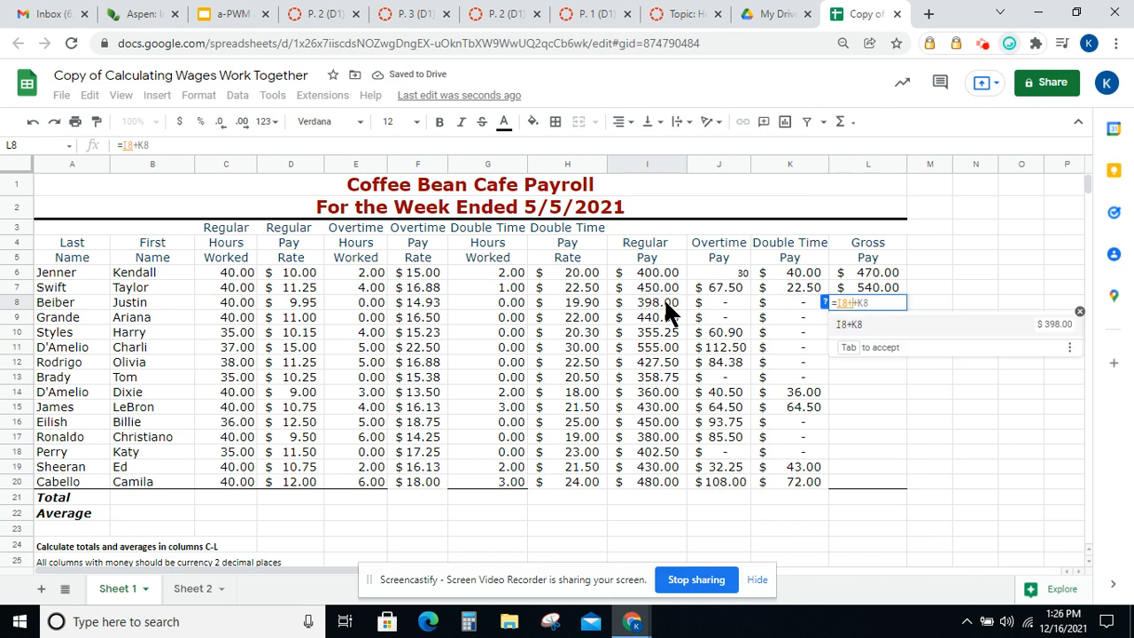
{"action": "left_click", "coordinate": [704, 298]}
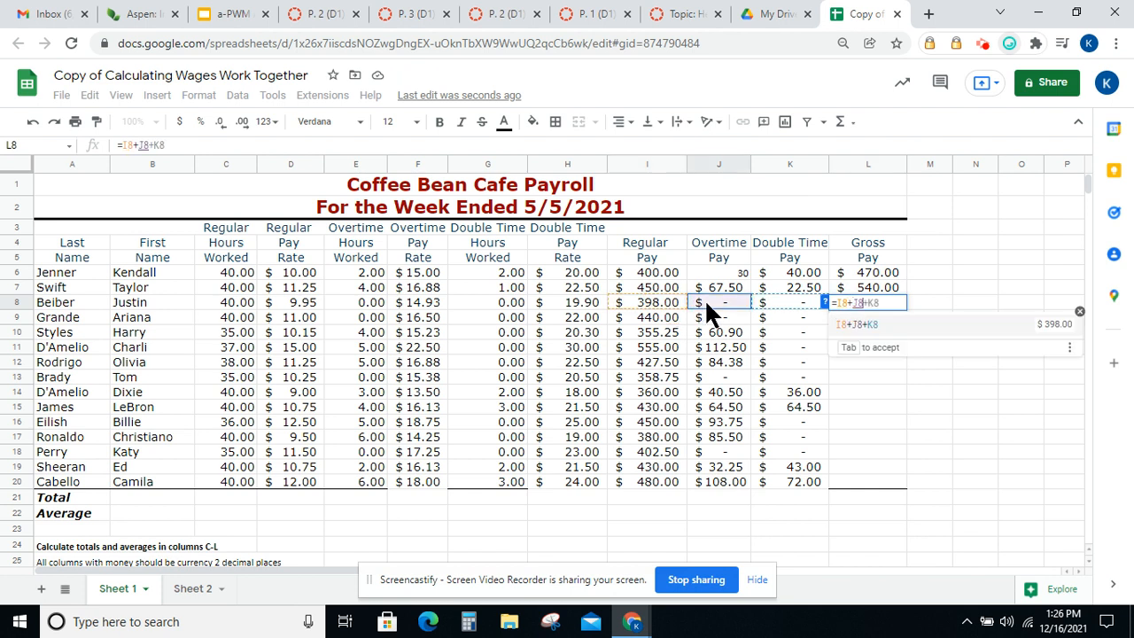
{"action": "type", "text": "+"}
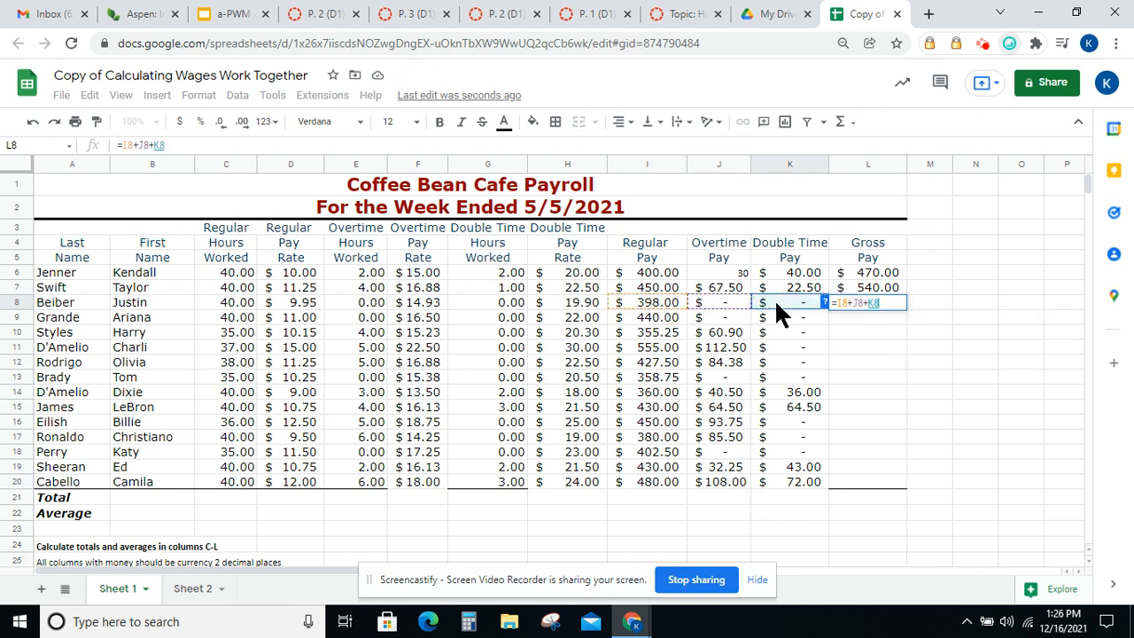
{"action": "key", "text": "Return"}
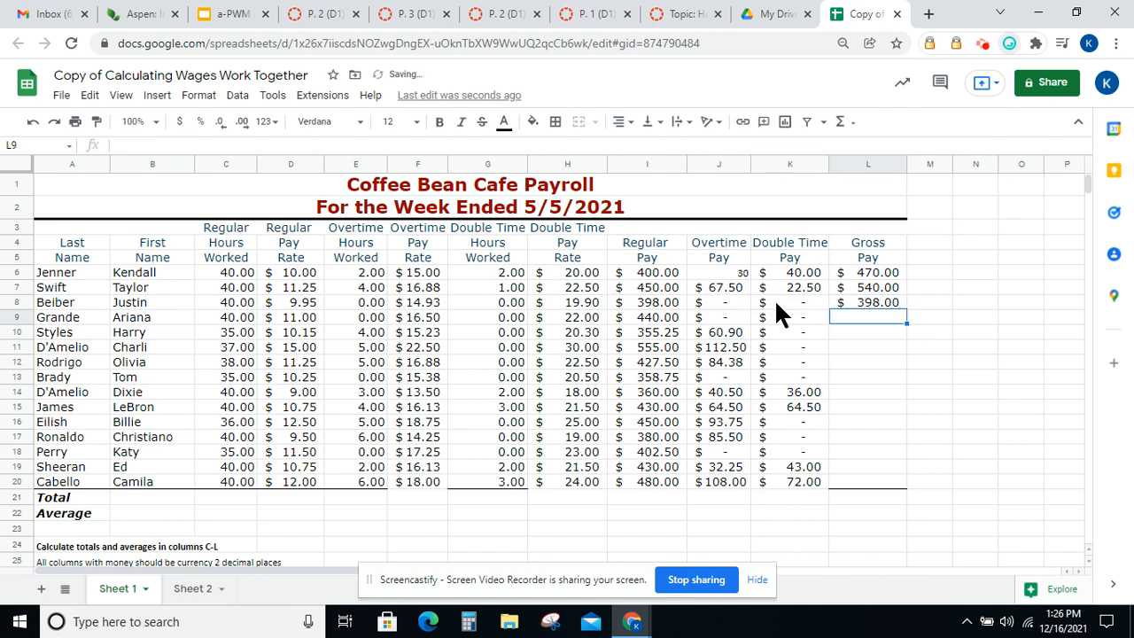
Check the gross pay formulas and fill the L8 formula down through L21
{"action": "left_click", "coordinate": [869, 272]}
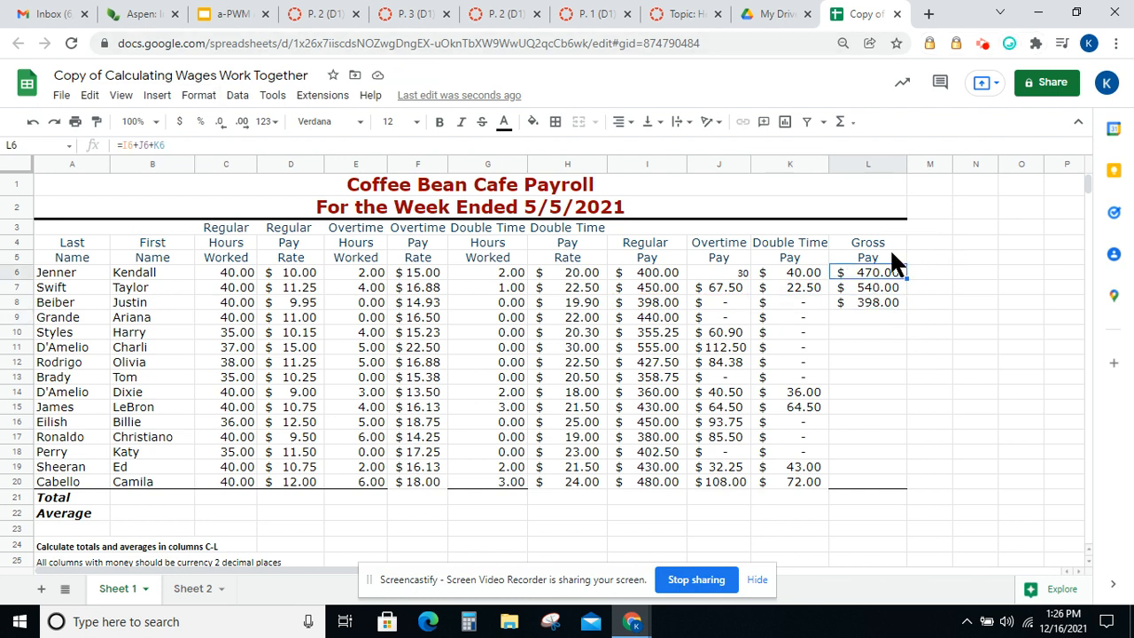
{"action": "left_click", "coordinate": [877, 289]}
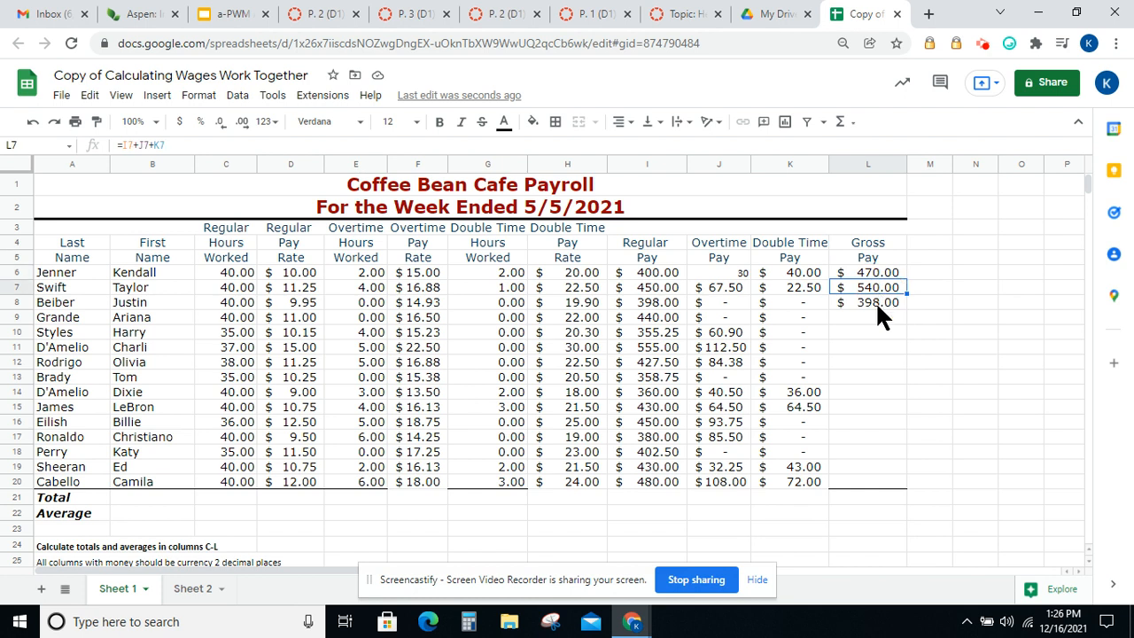
{"action": "left_click", "coordinate": [880, 308]}
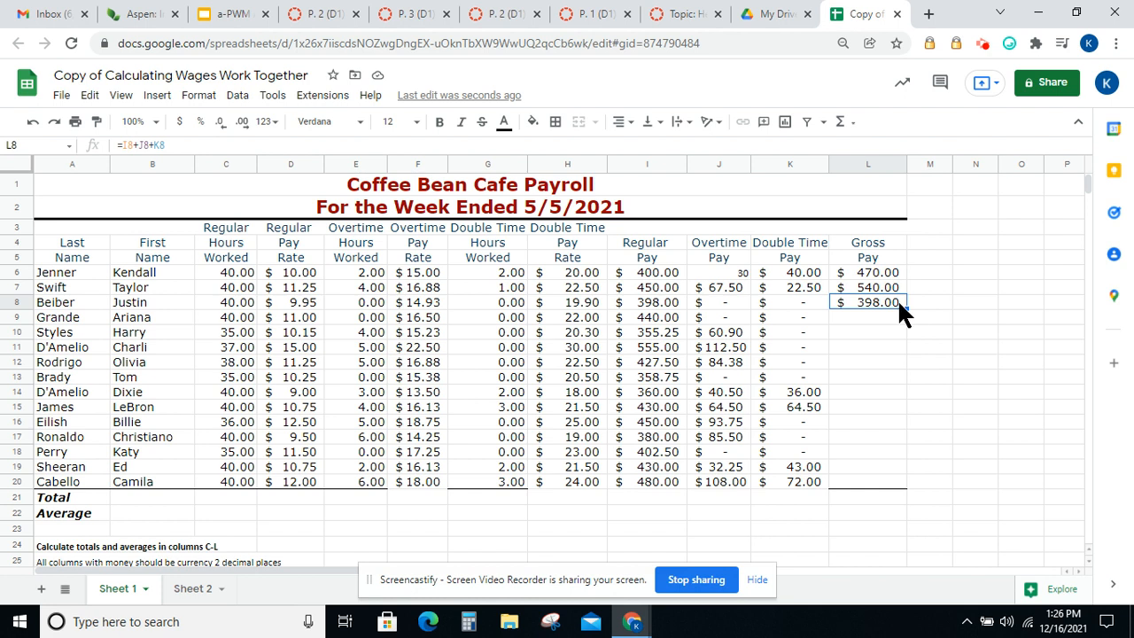
{"action": "left_click_drag", "start_coordinate": [906, 310], "coordinate": [890, 496]}
{"action": "left_click", "coordinate": [877, 500]}
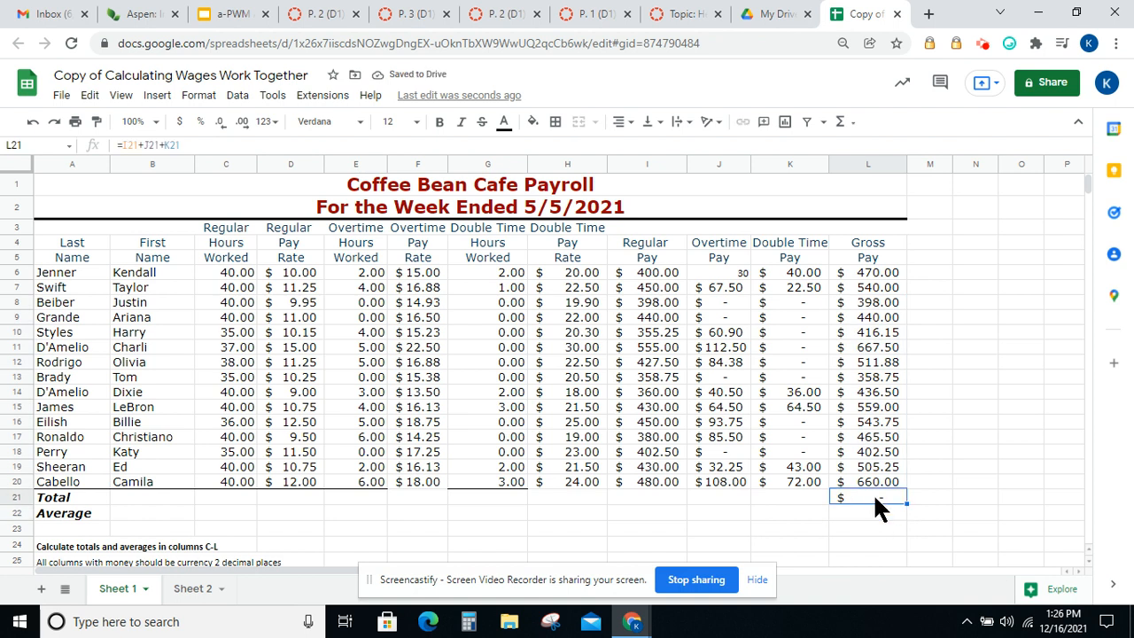
Clear the stray content from cell L21
{"action": "key", "text": "Delete"}
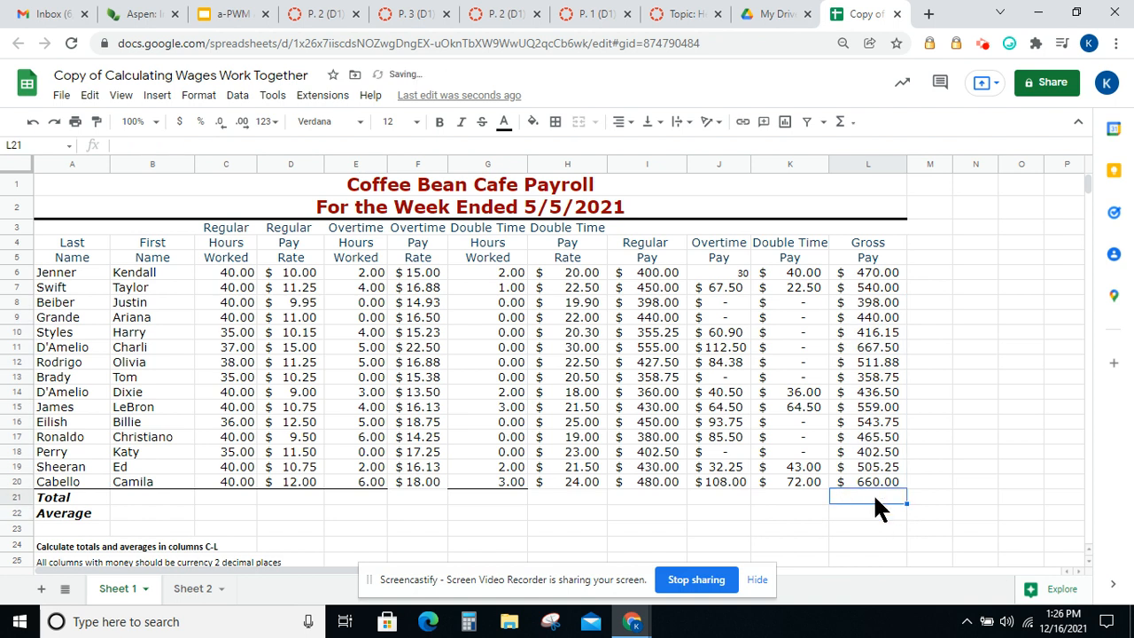
{"action": "left_click", "coordinate": [521, 510]}
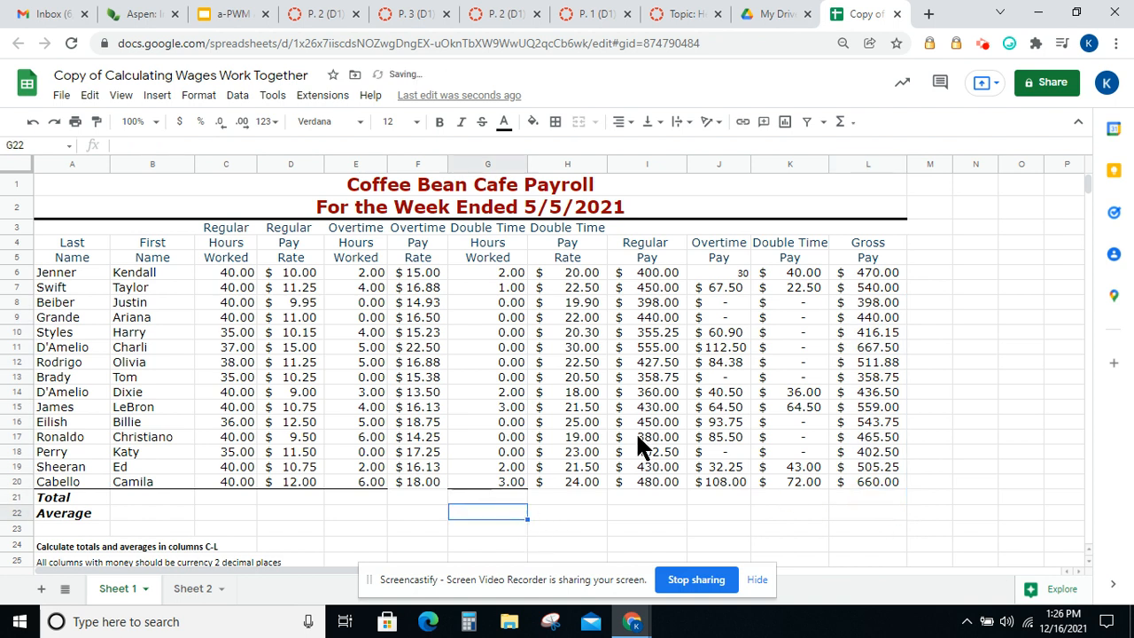
Apply Accounting number format to Jenner's overtime pay in J6
{"action": "left_click", "coordinate": [736, 272]}
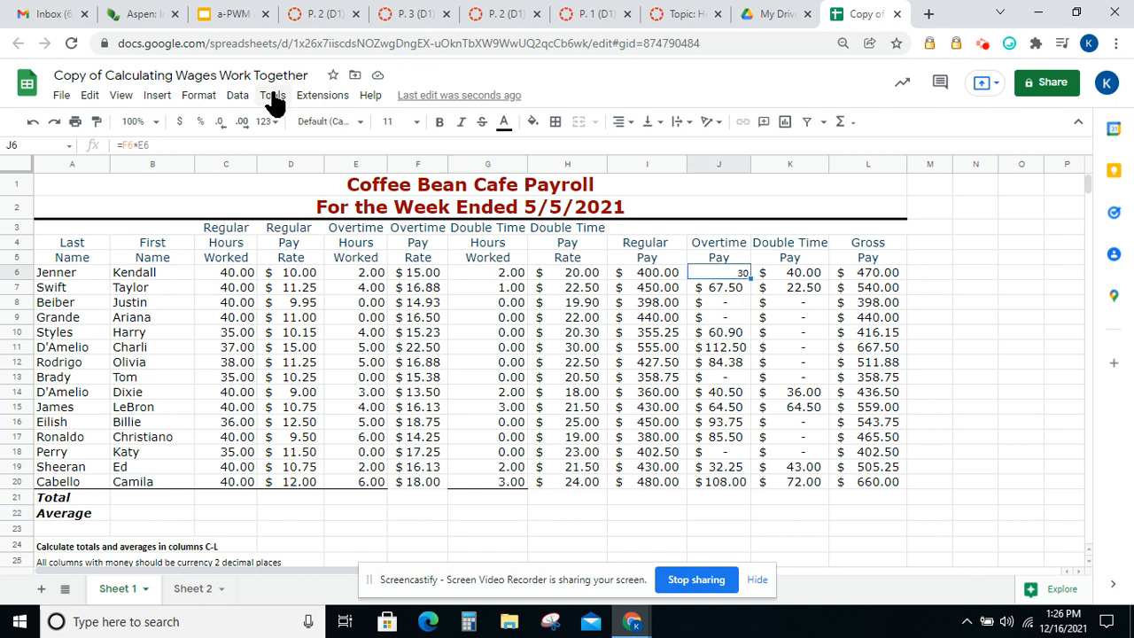
{"action": "left_click", "coordinate": [203, 97]}
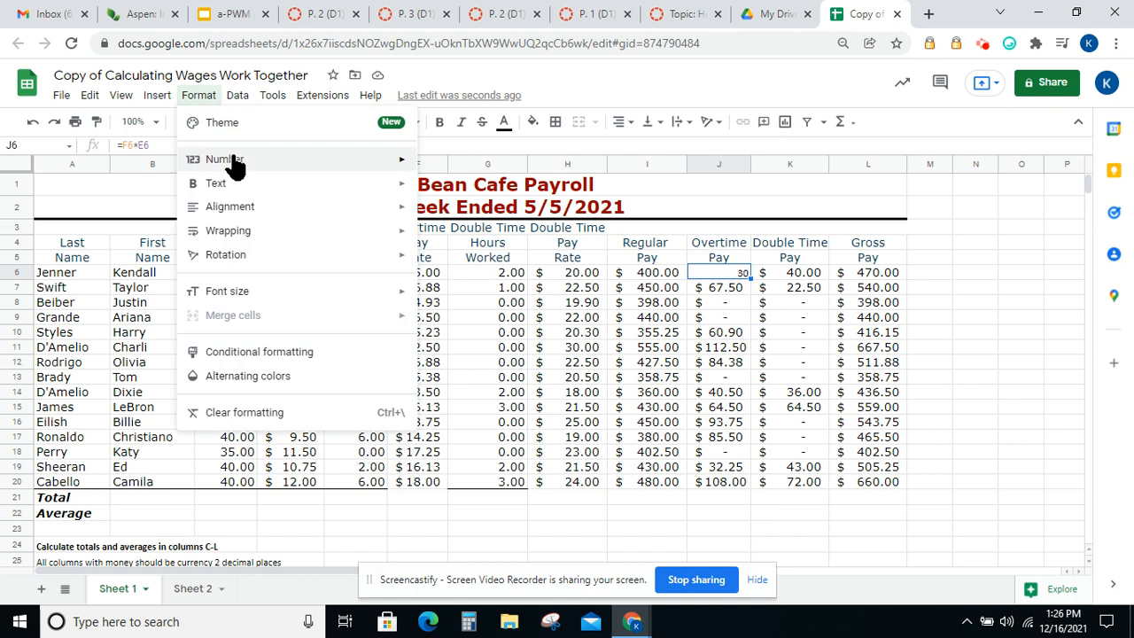
{"action": "mouse_move", "coordinate": [235, 164]}
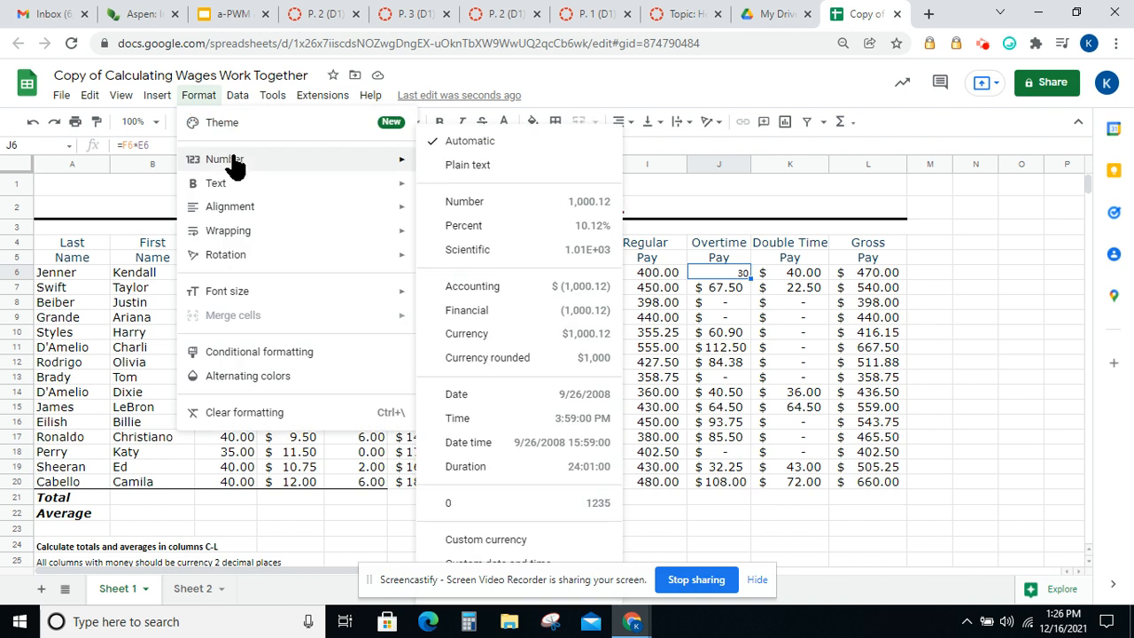
{"action": "left_click", "coordinate": [477, 286]}
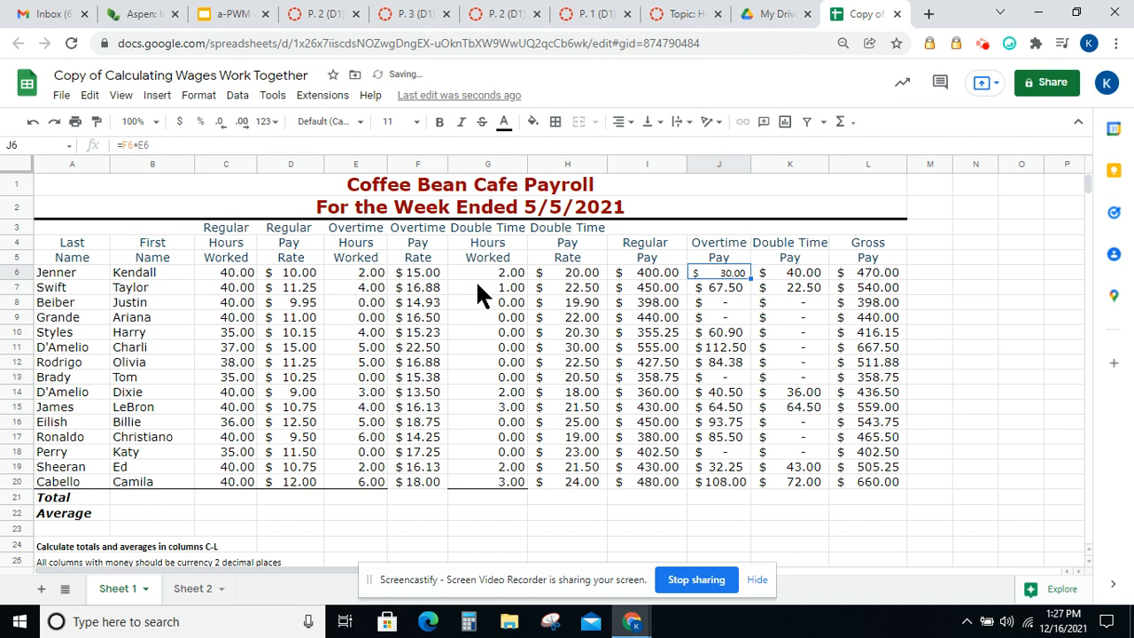
{"action": "left_click", "coordinate": [717, 285]}
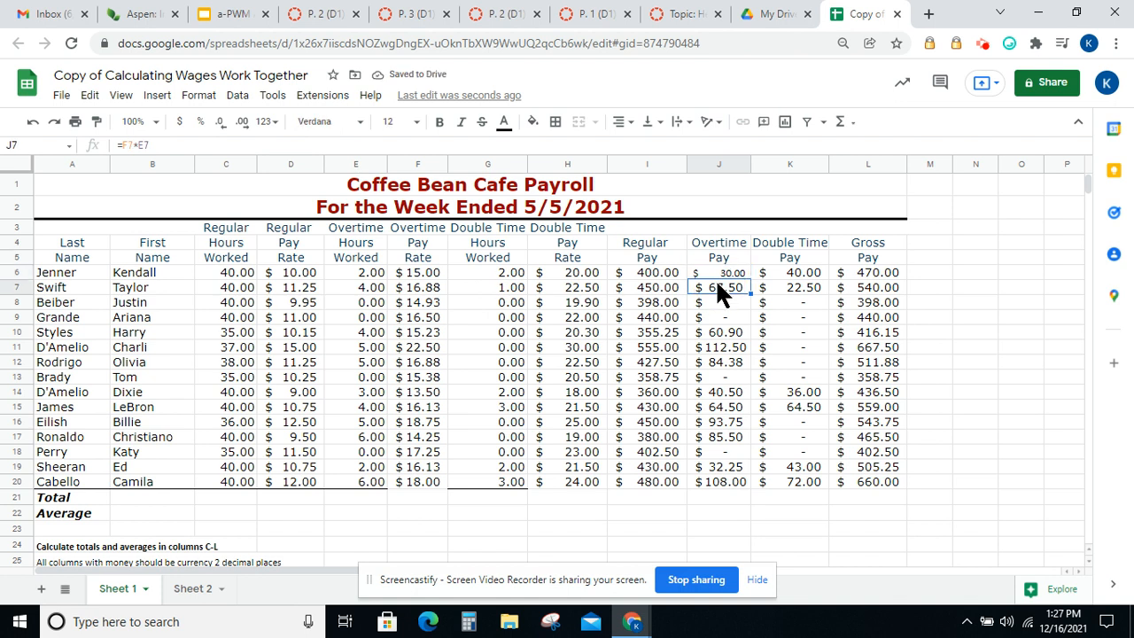
{"action": "left_click", "coordinate": [718, 274]}
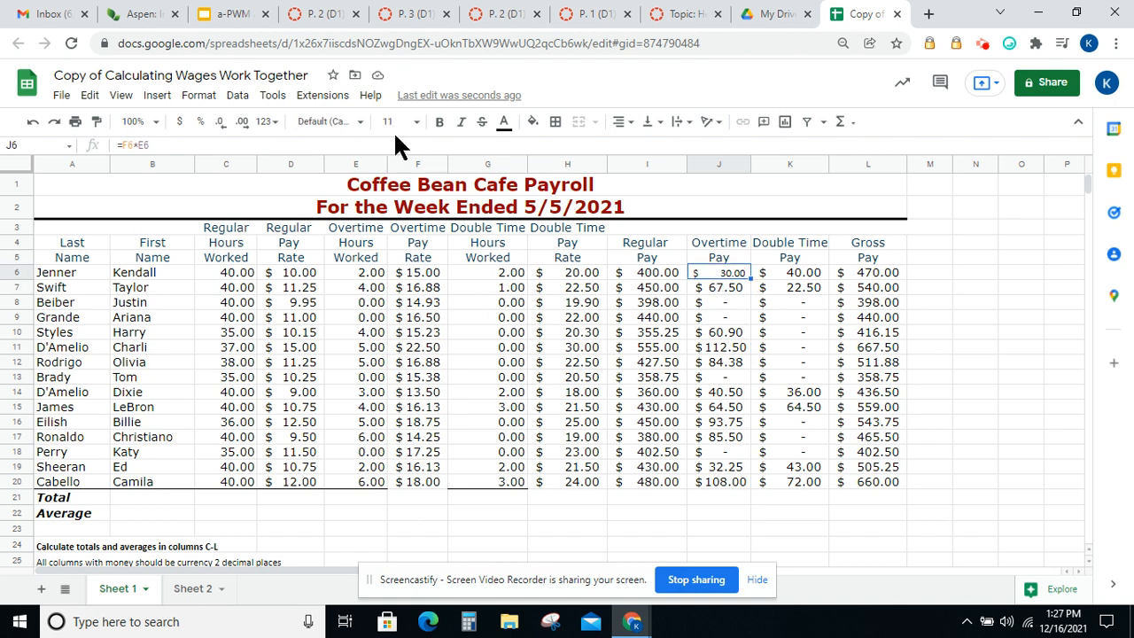
{"action": "left_click", "coordinate": [361, 129]}
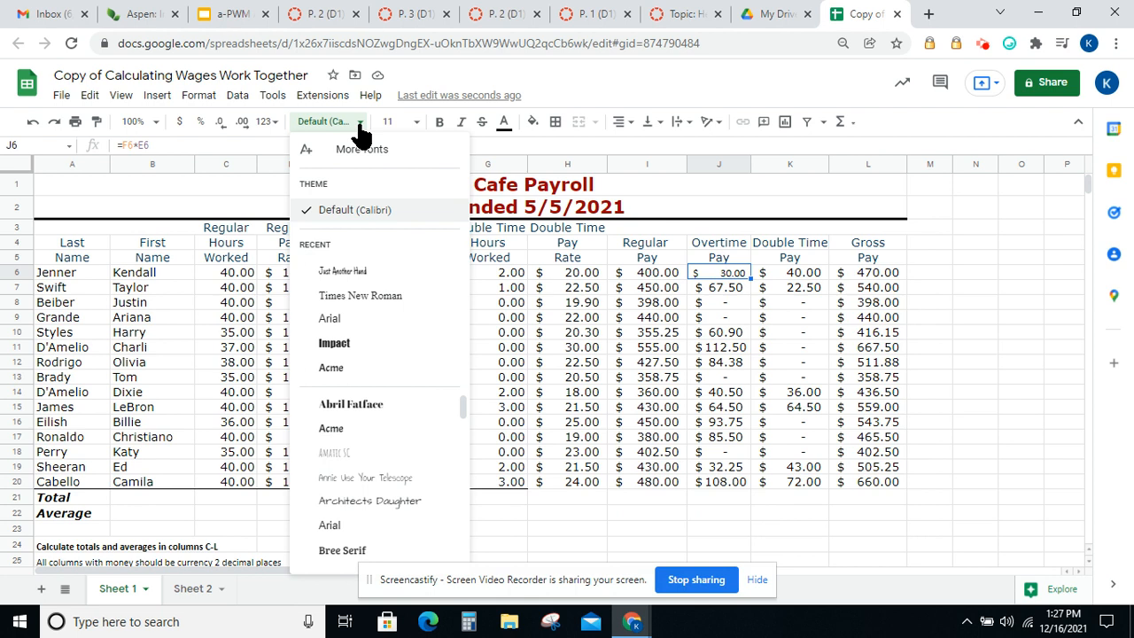
{"action": "left_click_drag", "start_coordinate": [463, 406], "coordinate": [455, 523]}
{"action": "left_click", "coordinate": [676, 397]}
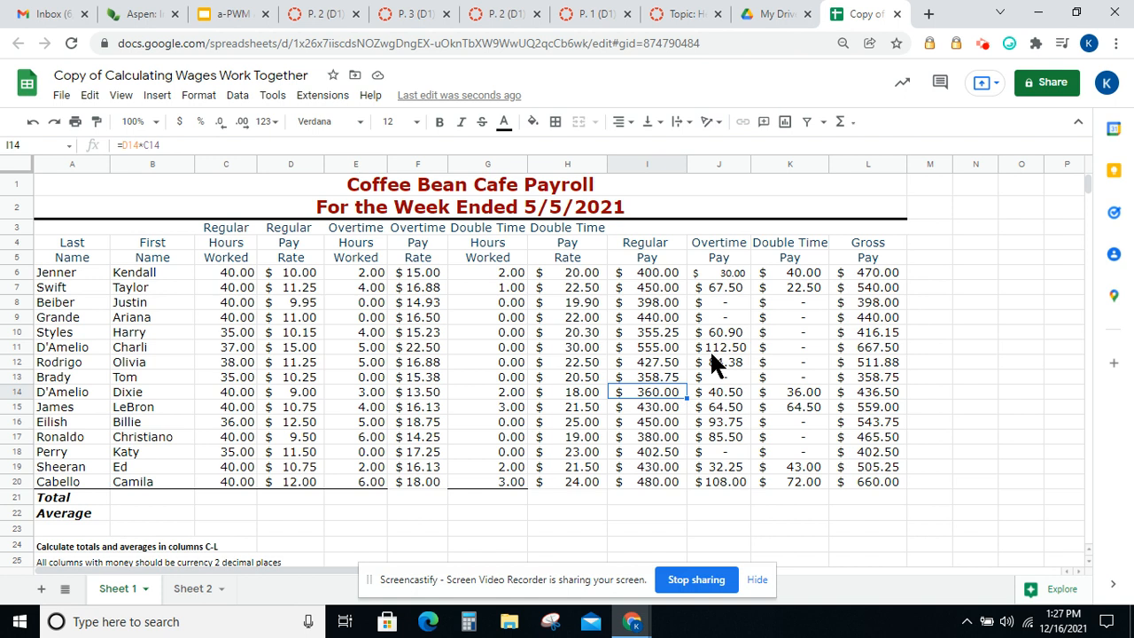
Copy the formatting of J7 onto J6 with the Paint format tool
{"action": "left_click", "coordinate": [721, 290]}
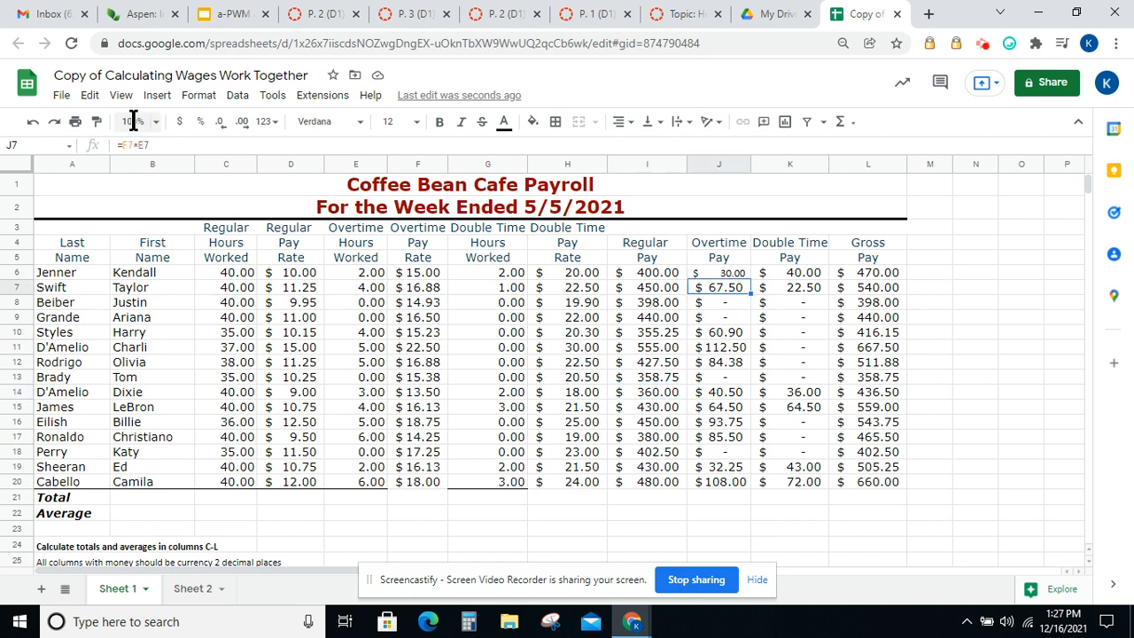
{"action": "left_click", "coordinate": [95, 123]}
{"action": "left_click", "coordinate": [727, 274]}
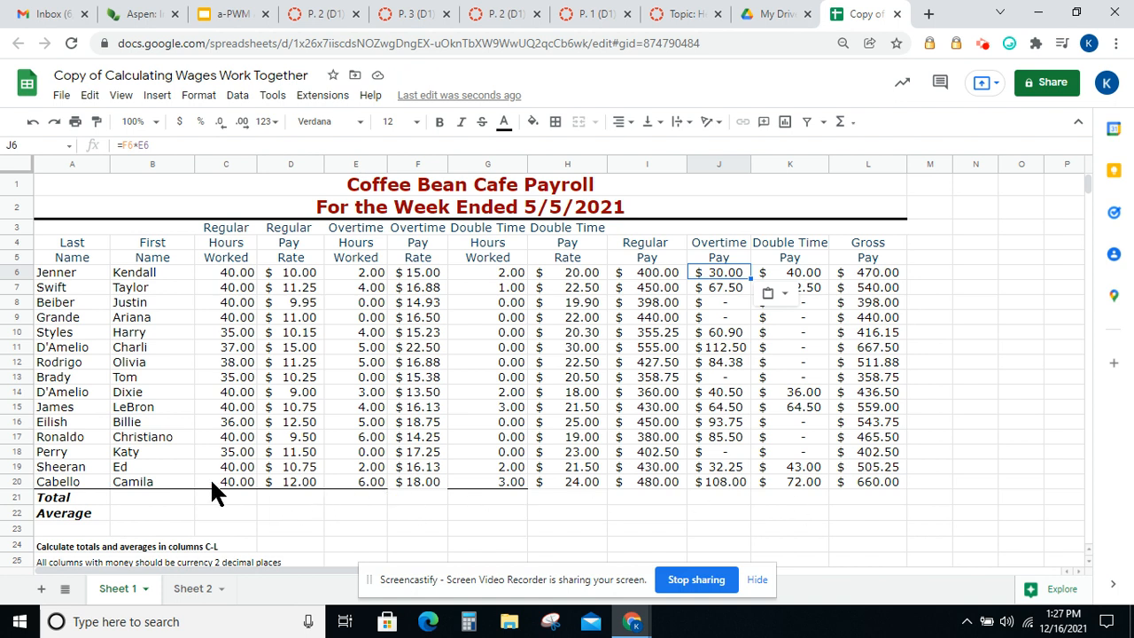
Add a bottom border under row 20 across C20 to L20
{"action": "left_click_drag", "start_coordinate": [226, 485], "coordinate": [851, 474]}
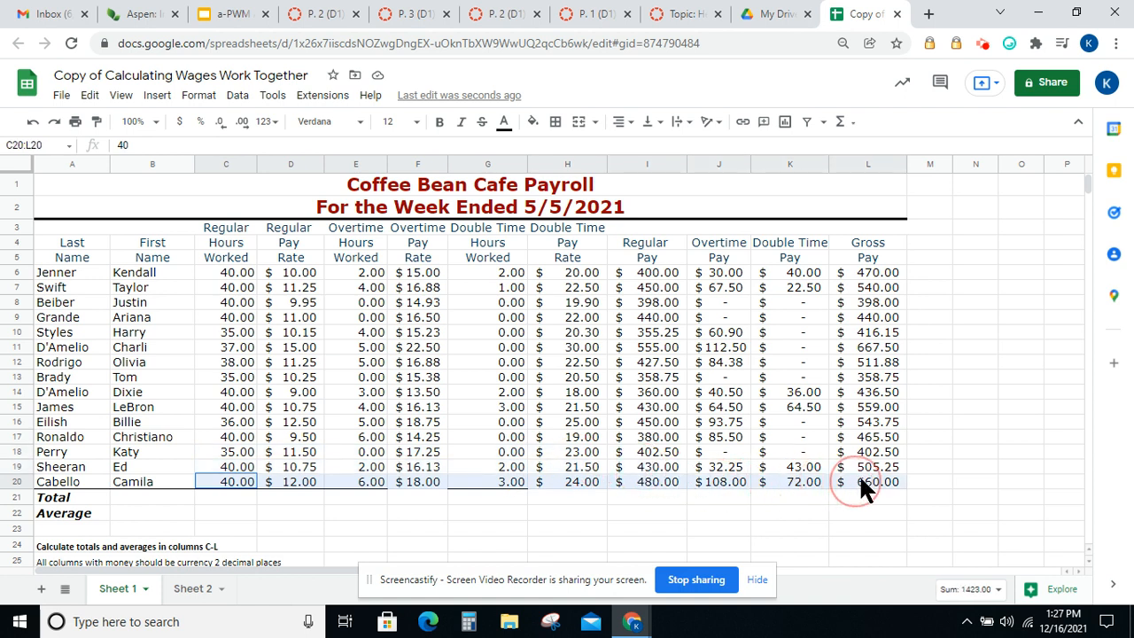
{"action": "left_click", "coordinate": [556, 124]}
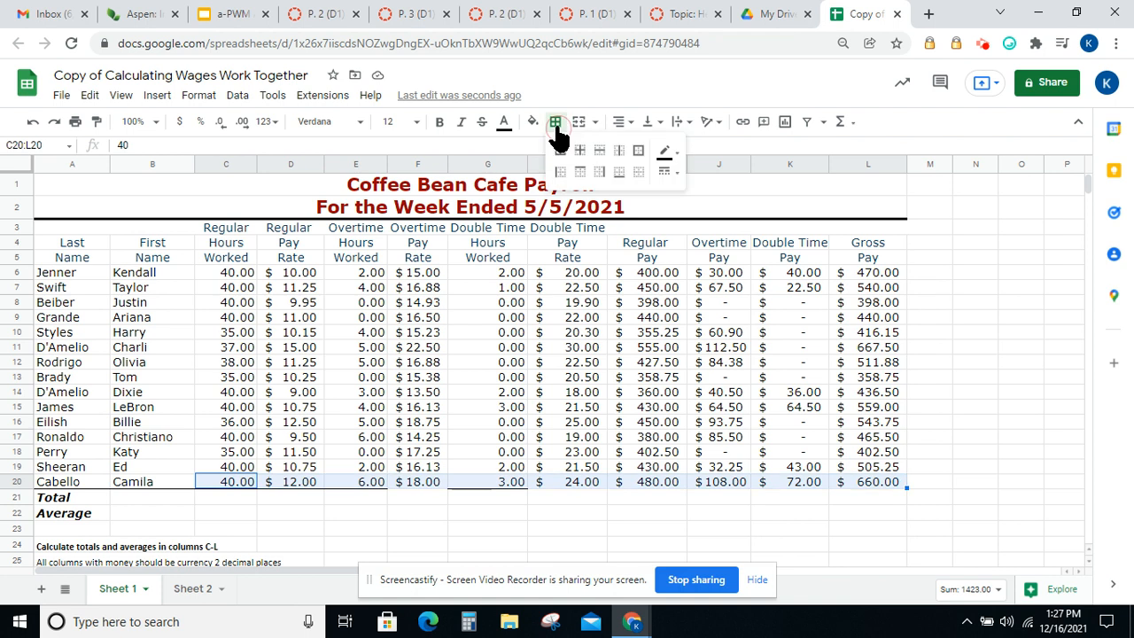
{"action": "left_click", "coordinate": [620, 173]}
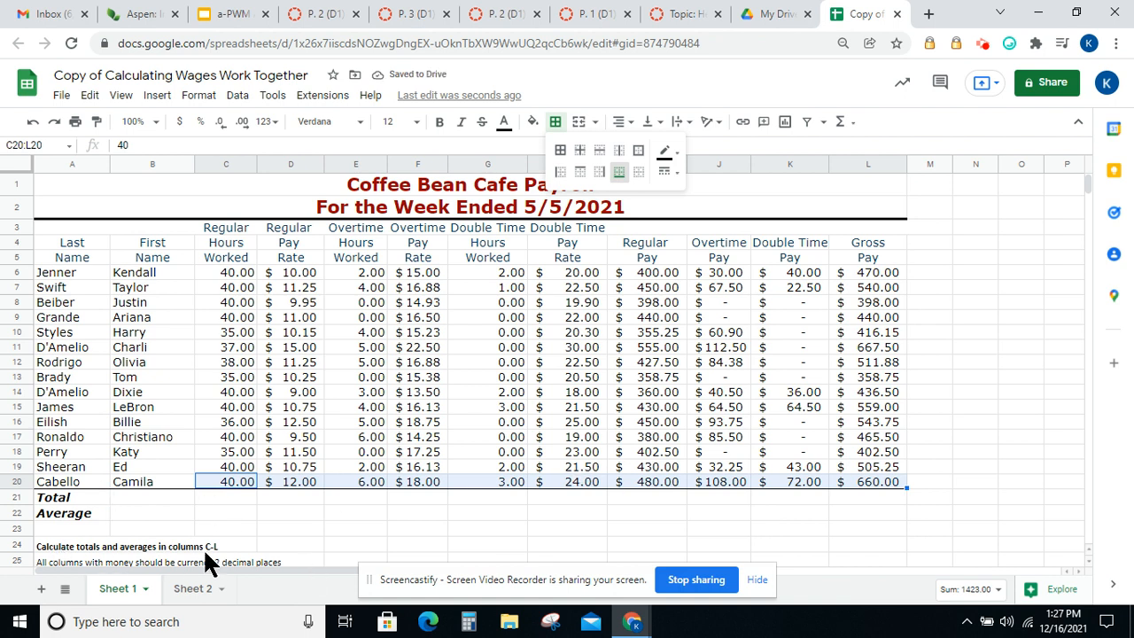
{"action": "left_click", "coordinate": [235, 496]}
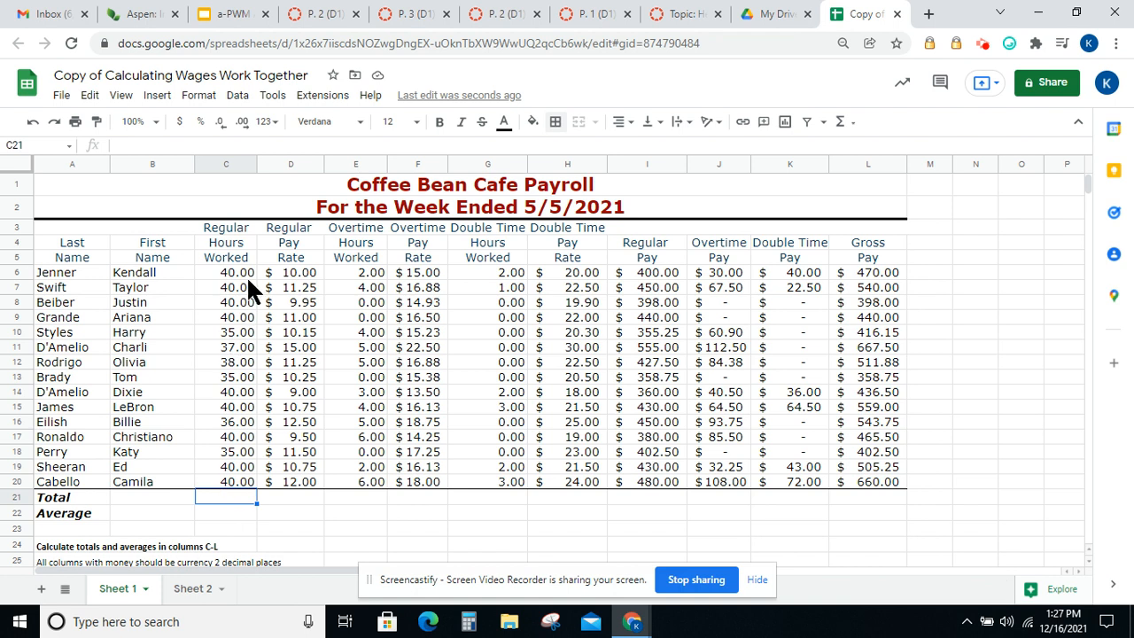
Insert =SUM(C6:C20) in C21 to total the regular hours worked
{"action": "left_click", "coordinate": [842, 124]}
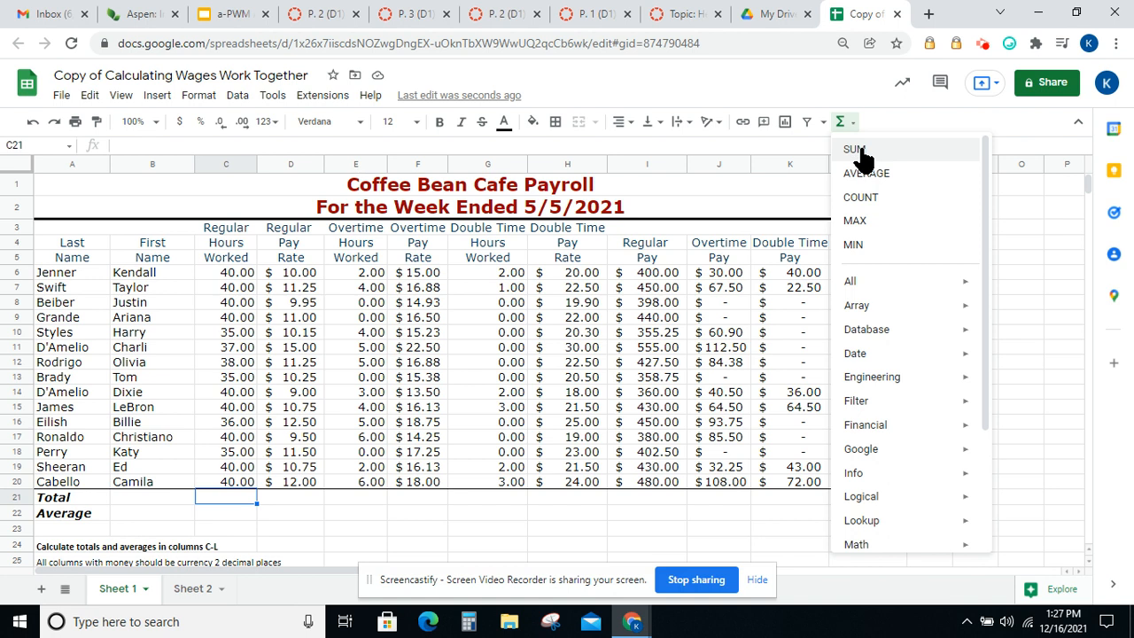
{"action": "left_click", "coordinate": [855, 151]}
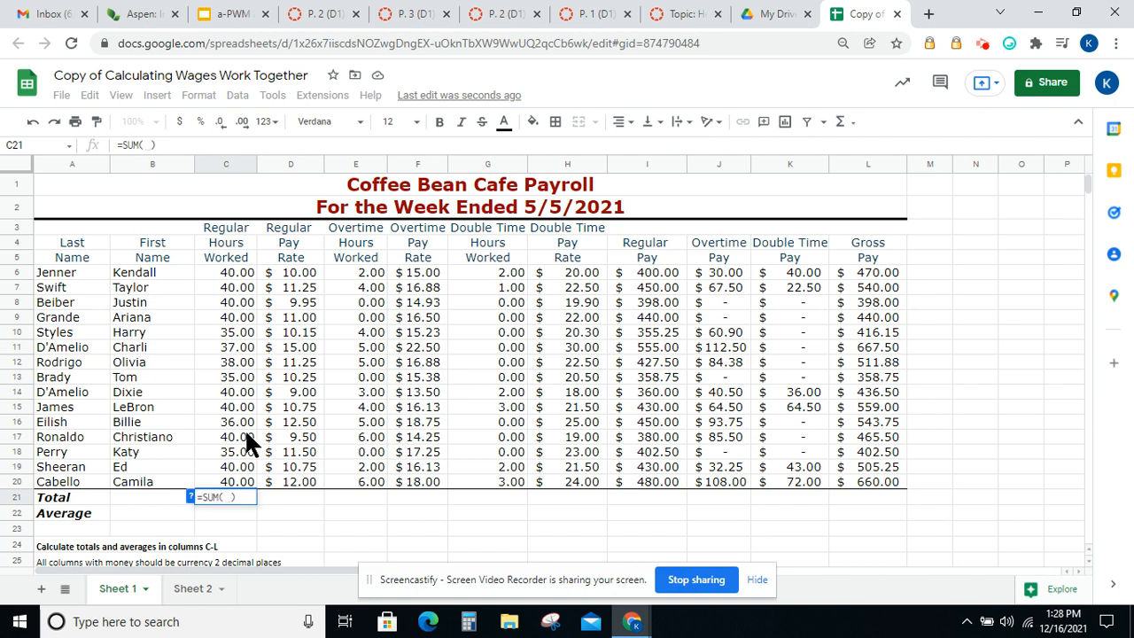
{"action": "left_click_drag", "start_coordinate": [232, 275], "coordinate": [234, 483]}
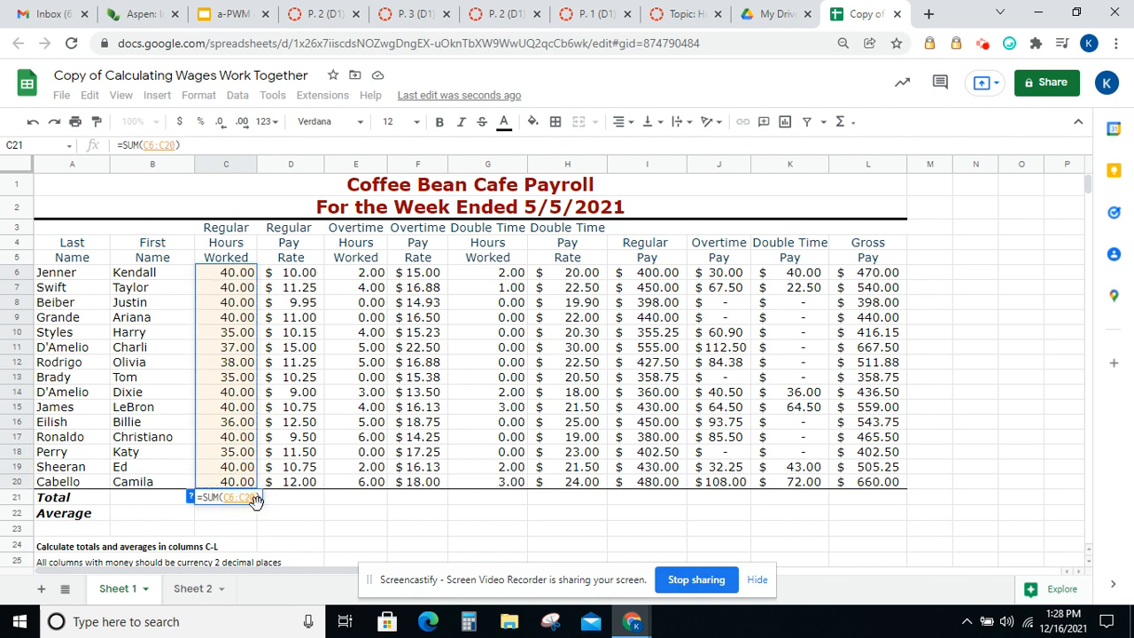
{"action": "key", "text": "Return"}
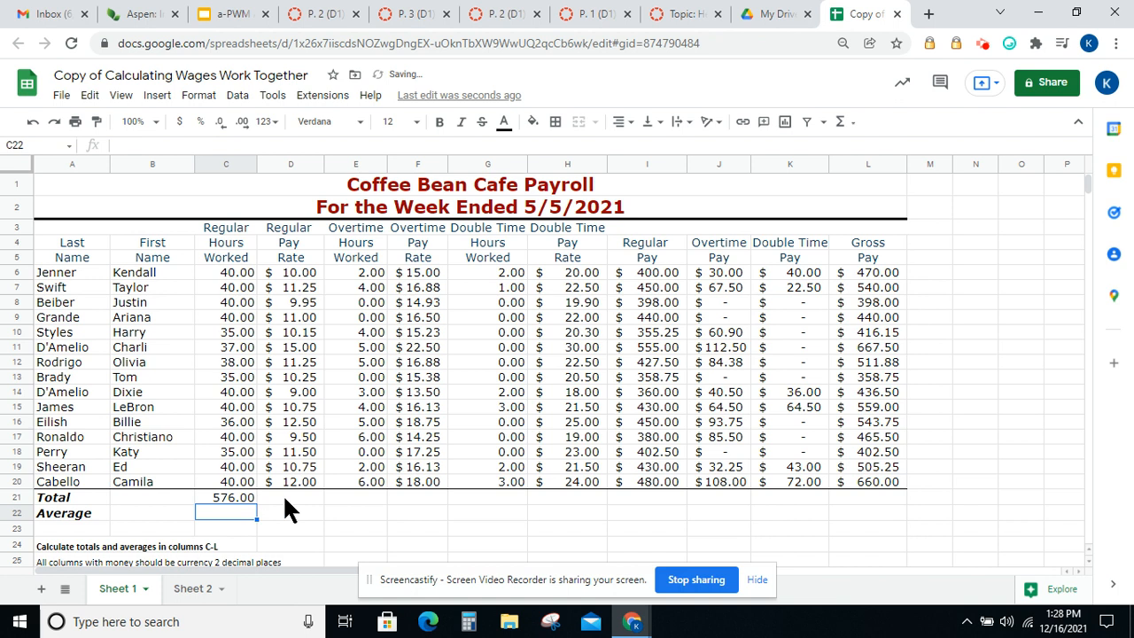
Insert =SUM(D6:D20) in D21 to total the regular pay rate column
{"action": "left_click", "coordinate": [286, 496]}
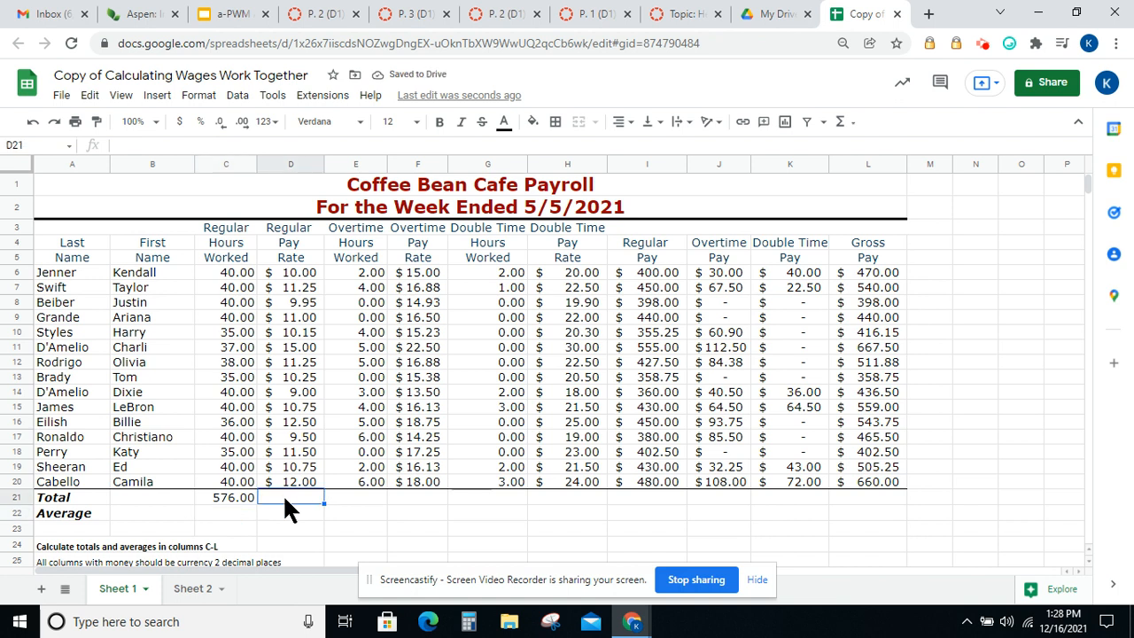
{"action": "left_click", "coordinate": [846, 126]}
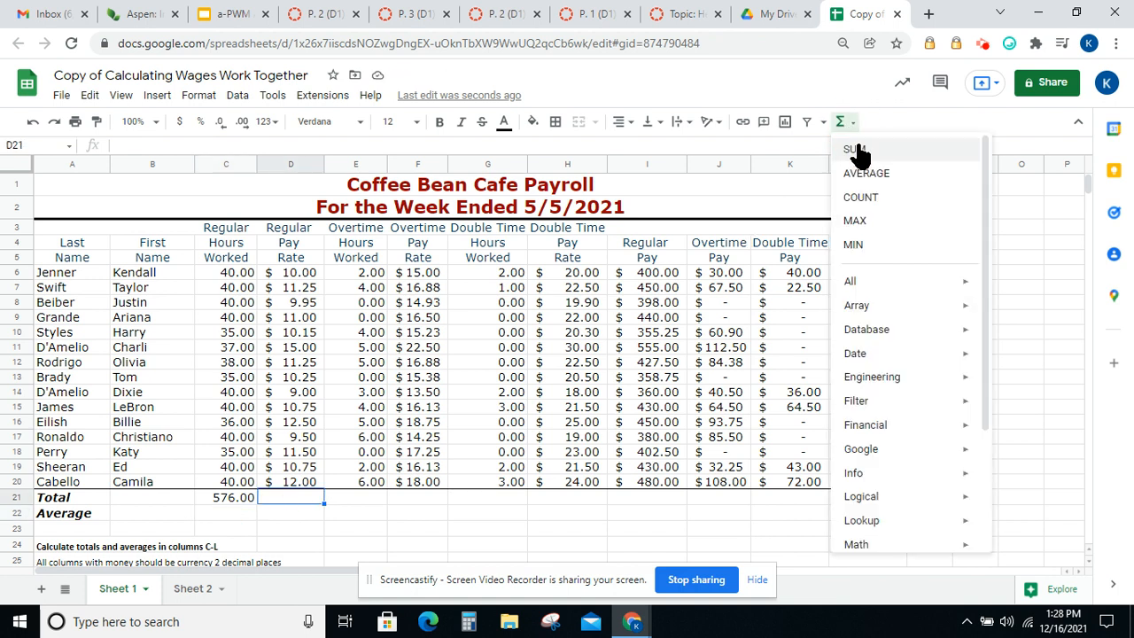
{"action": "left_click", "coordinate": [856, 150]}
{"action": "left_click_drag", "start_coordinate": [306, 266], "coordinate": [301, 481]}
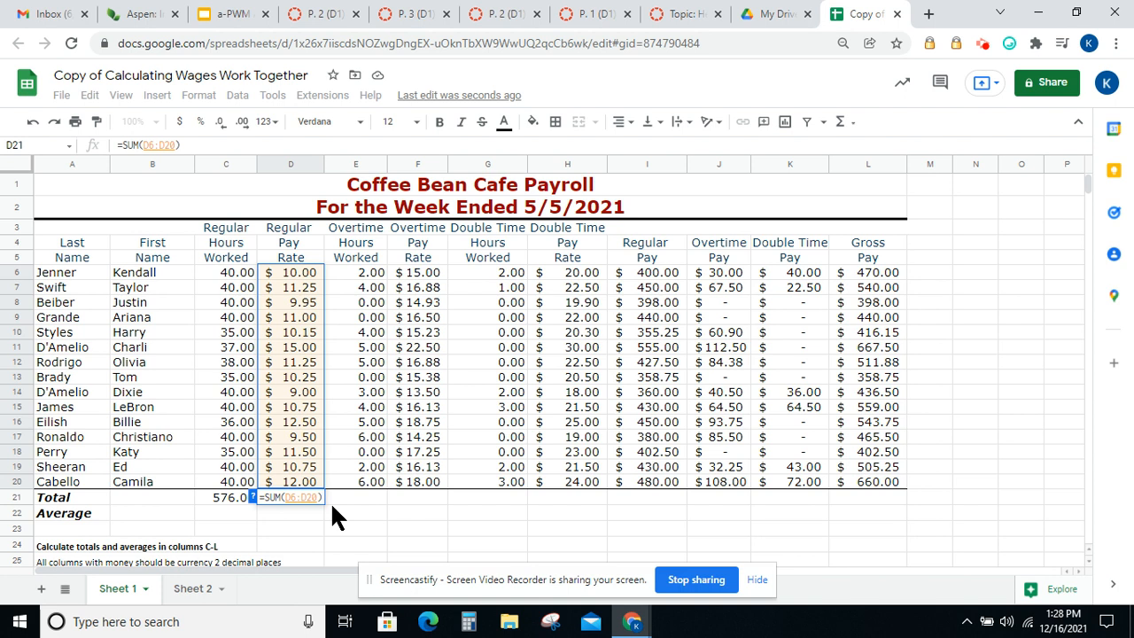
{"action": "key", "text": "Return"}
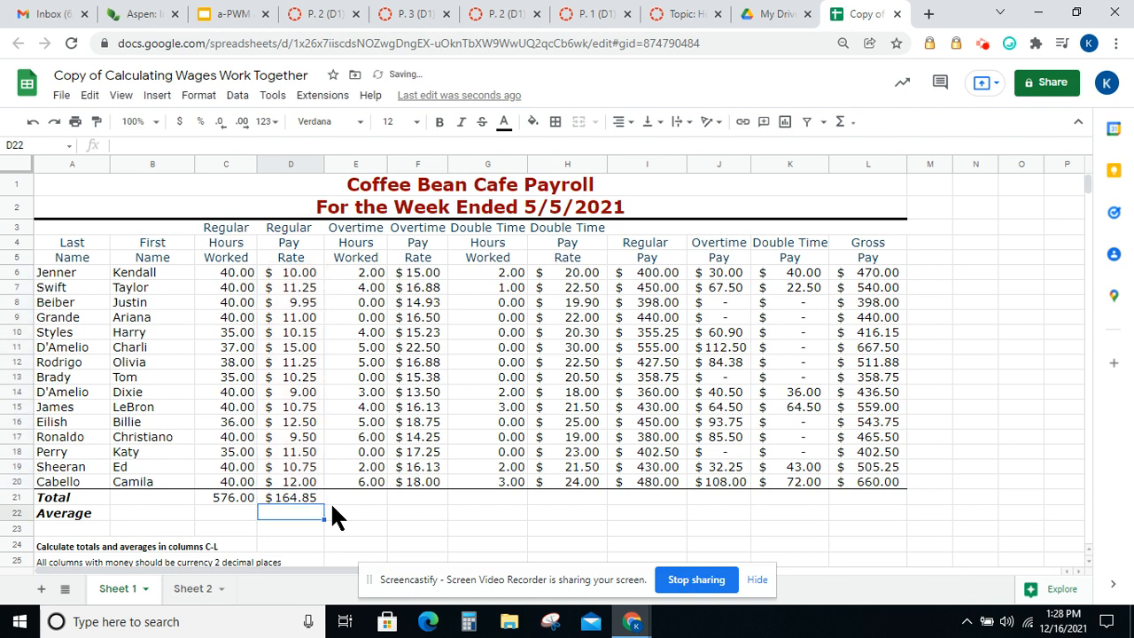
Insert =SUM(E6:E20) in E21 to total the overtime hours worked
{"action": "left_click", "coordinate": [353, 492]}
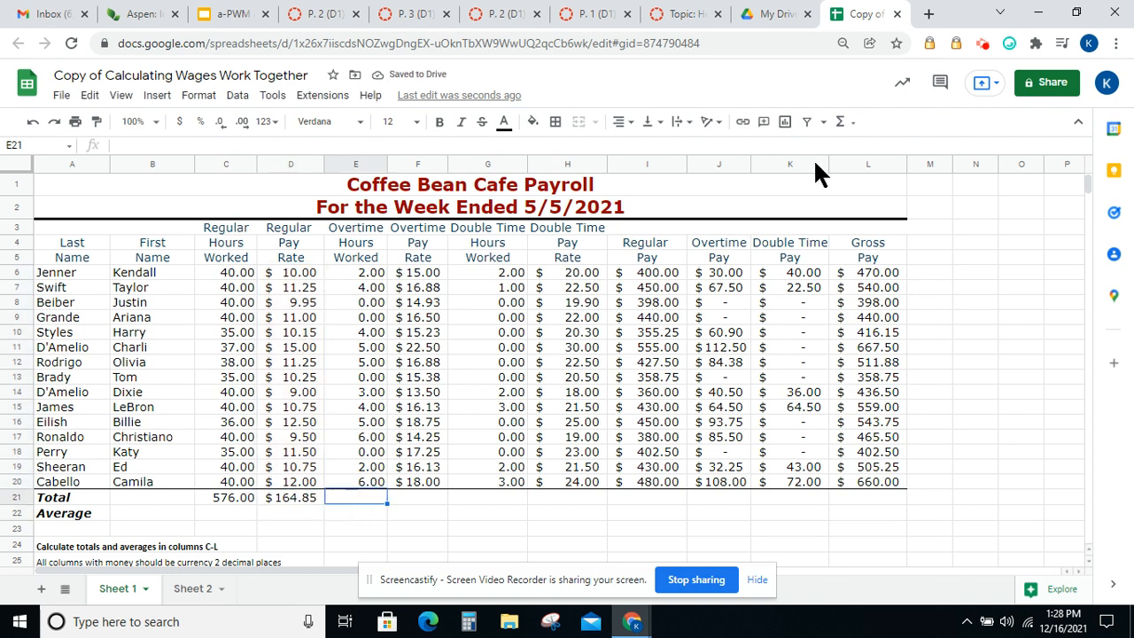
{"action": "left_click", "coordinate": [839, 124]}
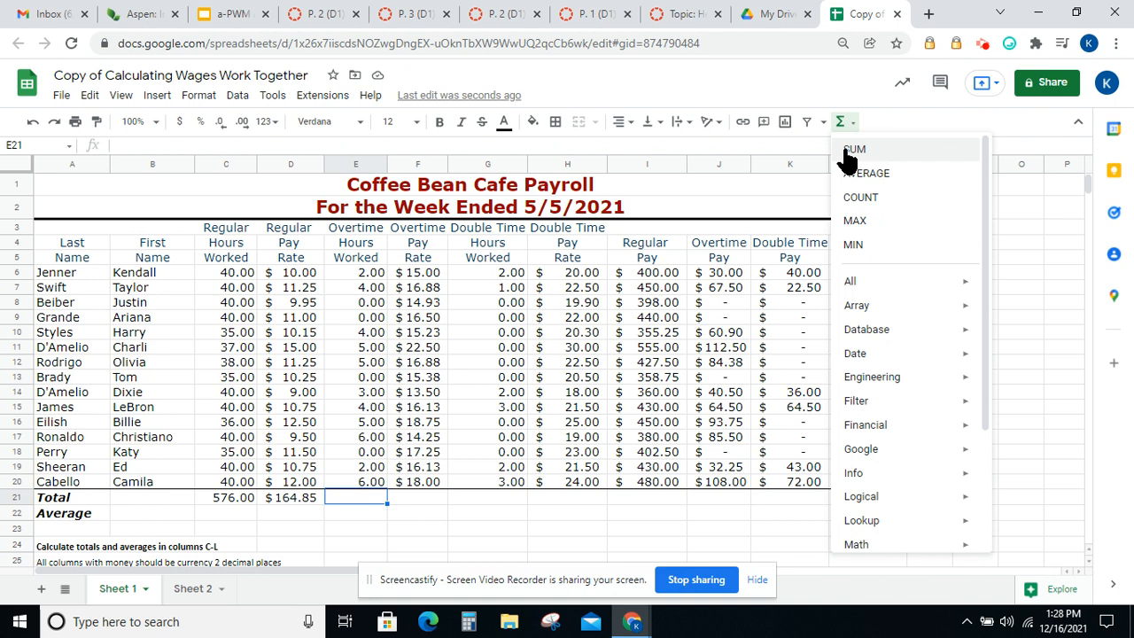
{"action": "left_click", "coordinate": [853, 150]}
{"action": "left_click_drag", "start_coordinate": [357, 272], "coordinate": [350, 475]}
{"action": "key", "text": "Return"}
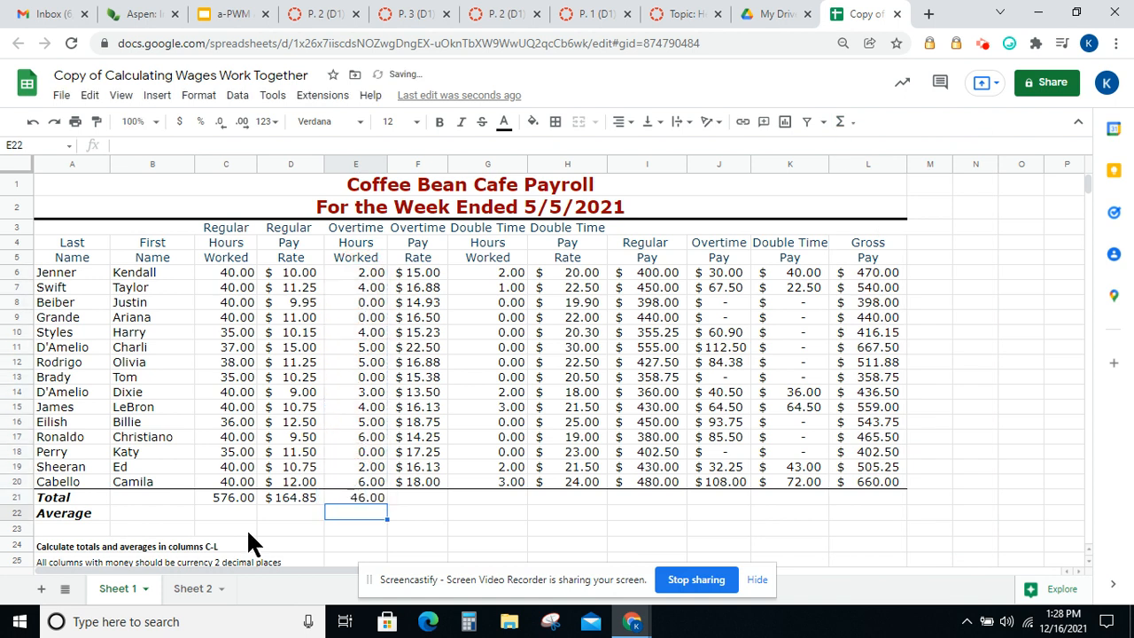
Check the totals in C21 to E21 and fill the E21 formula across through L21
{"action": "left_click", "coordinate": [227, 499]}
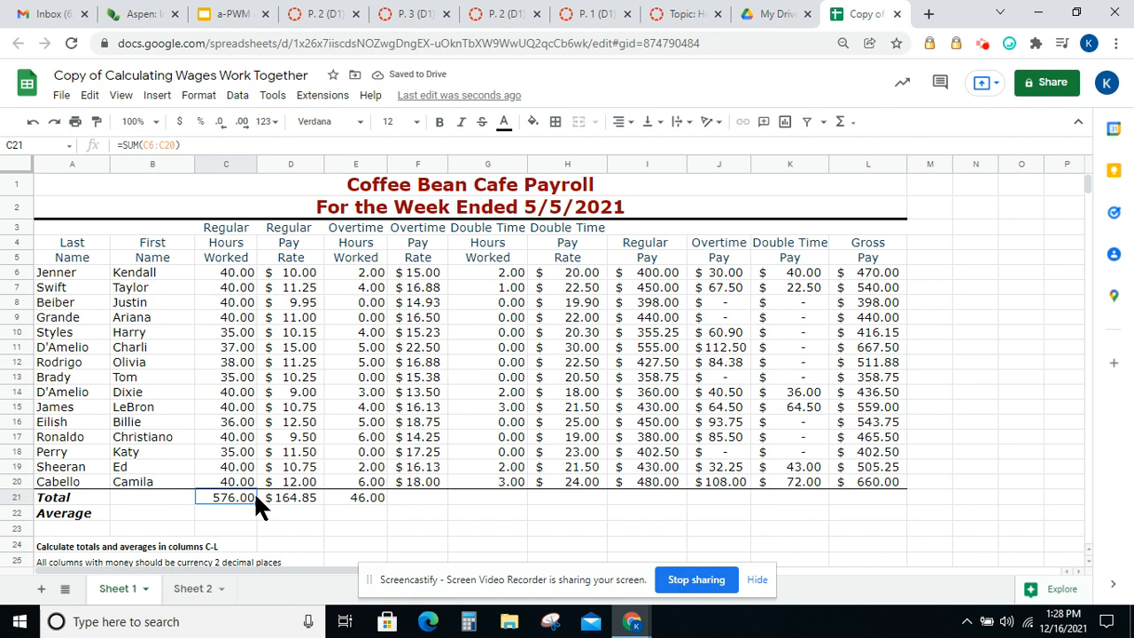
{"action": "left_click", "coordinate": [296, 493]}
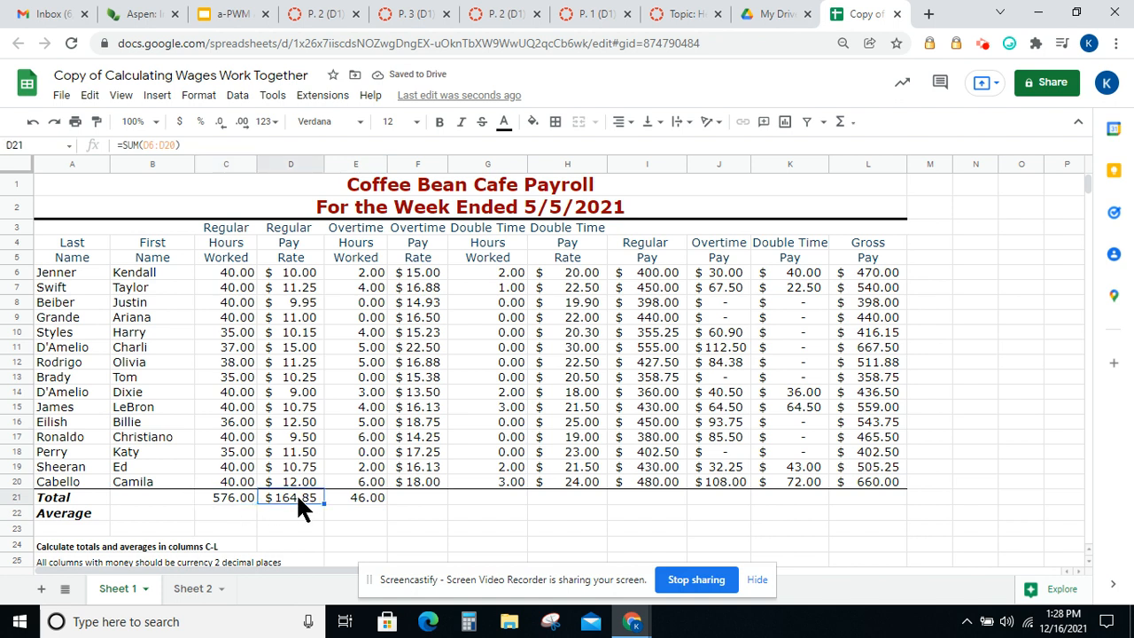
{"action": "left_click", "coordinate": [352, 502]}
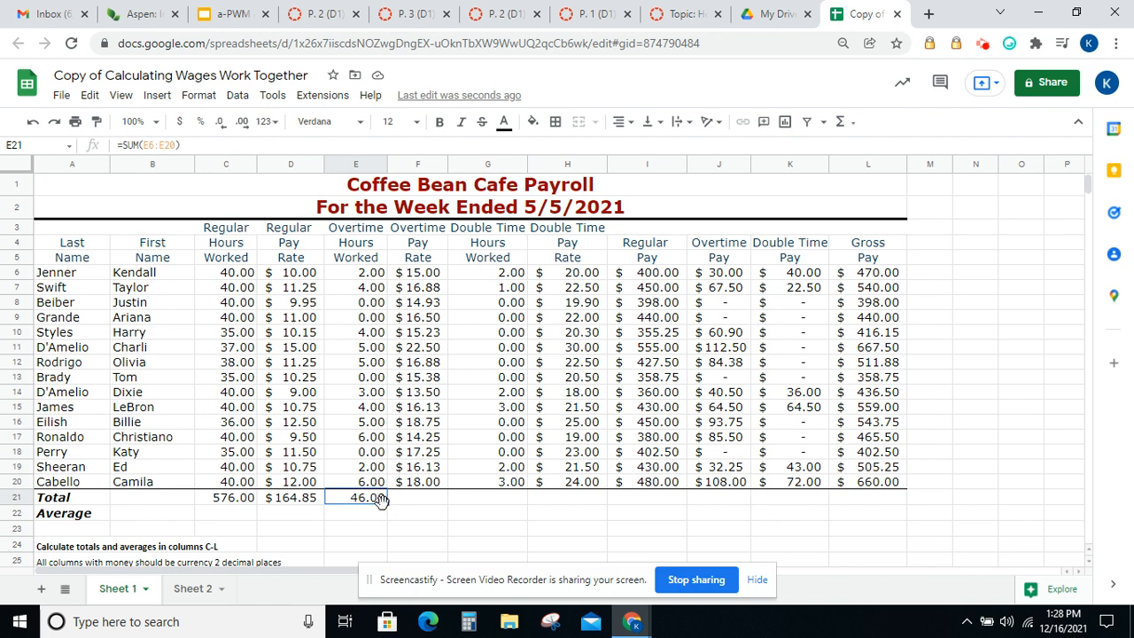
{"action": "left_click_drag", "start_coordinate": [386, 503], "coordinate": [852, 489]}
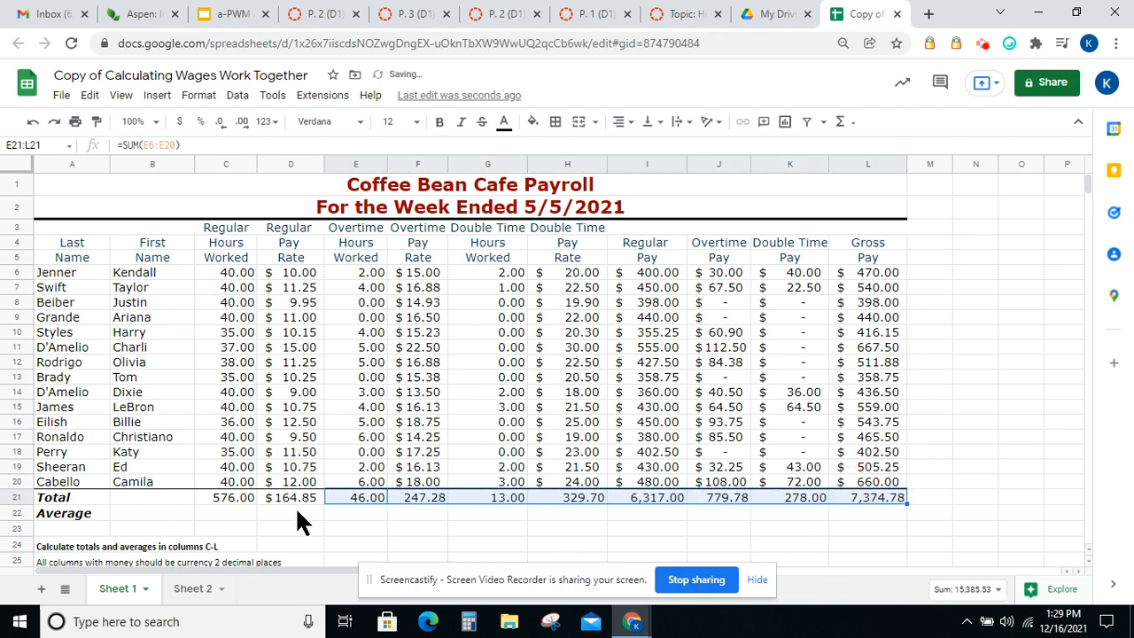
Insert =AVERAGE(C6:C20) in C22 to average the regular hours worked
{"action": "left_click", "coordinate": [236, 511]}
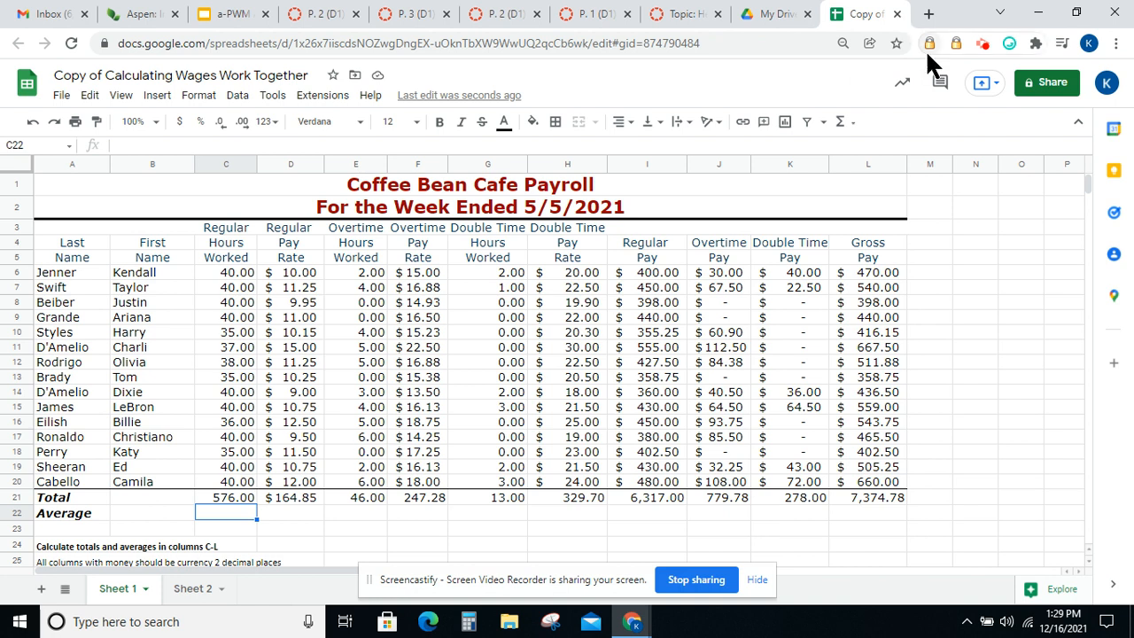
{"action": "left_click", "coordinate": [849, 129]}
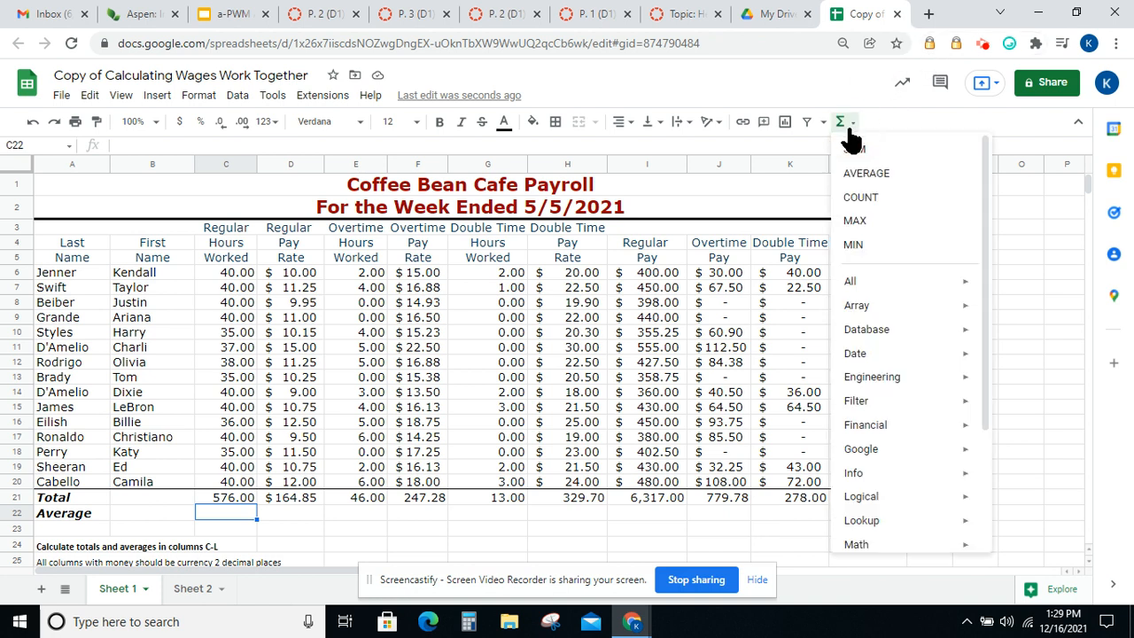
{"action": "left_click", "coordinate": [861, 175]}
{"action": "left_click_drag", "start_coordinate": [238, 270], "coordinate": [223, 481]}
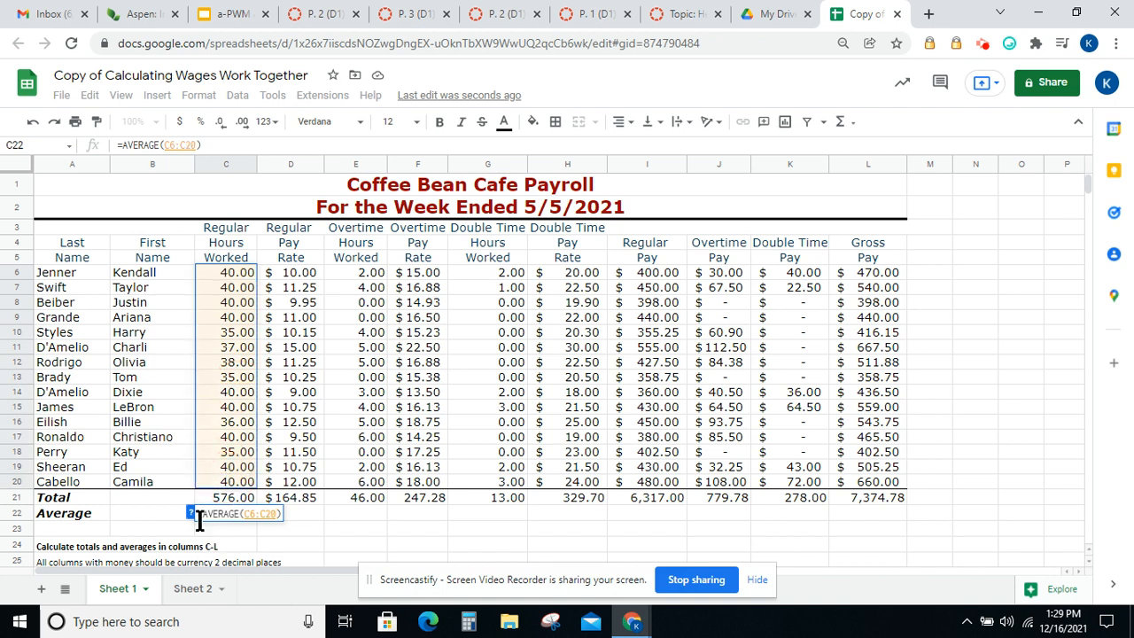
{"action": "left_click", "coordinate": [269, 520]}
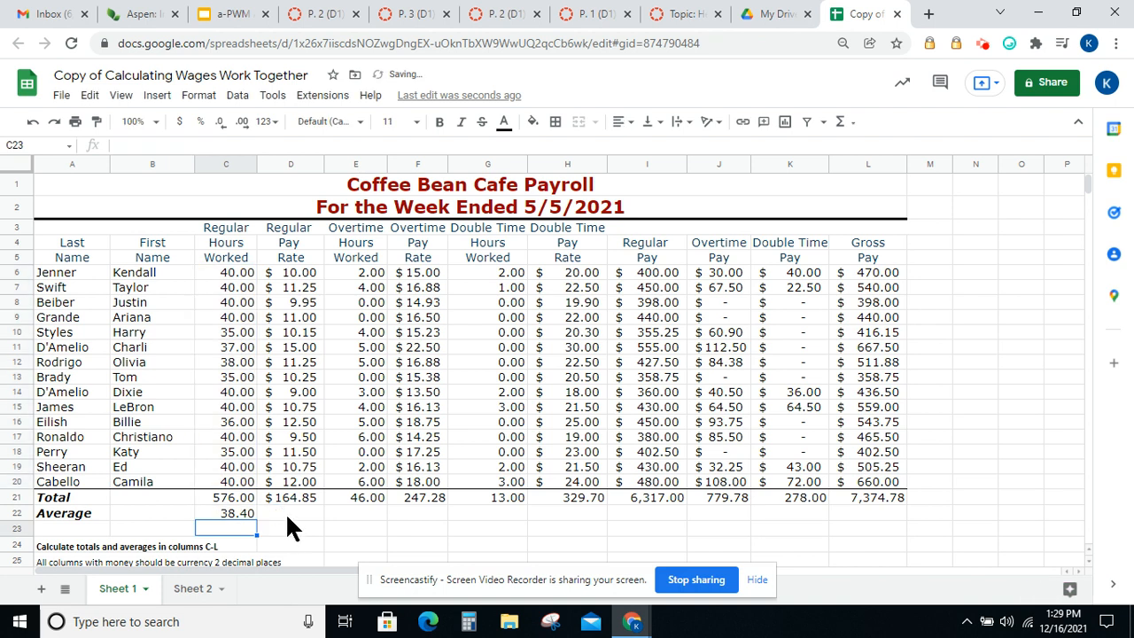
Insert =AVERAGE(D6:D20) in D22 to average the regular pay rate
{"action": "left_click", "coordinate": [846, 121]}
{"action": "left_click", "coordinate": [856, 174]}
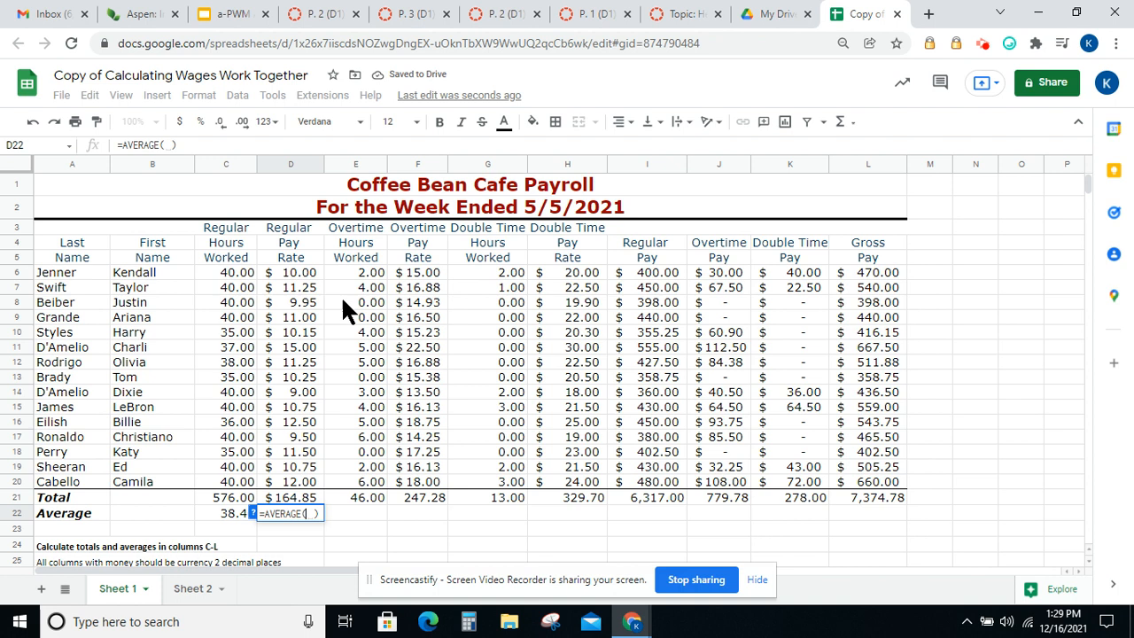
{"action": "left_click_drag", "start_coordinate": [300, 268], "coordinate": [288, 481]}
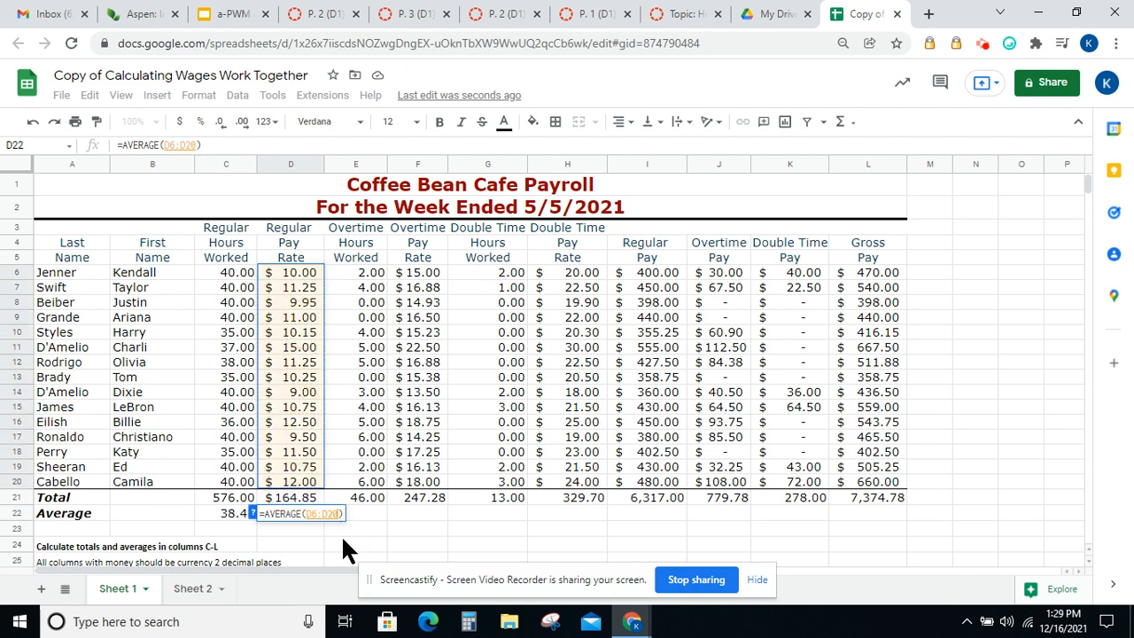
{"action": "key", "text": "Return"}
Insert =AVERAGE(E6:E20) in E22 to average the overtime hours worked
{"action": "left_click", "coordinate": [362, 507]}
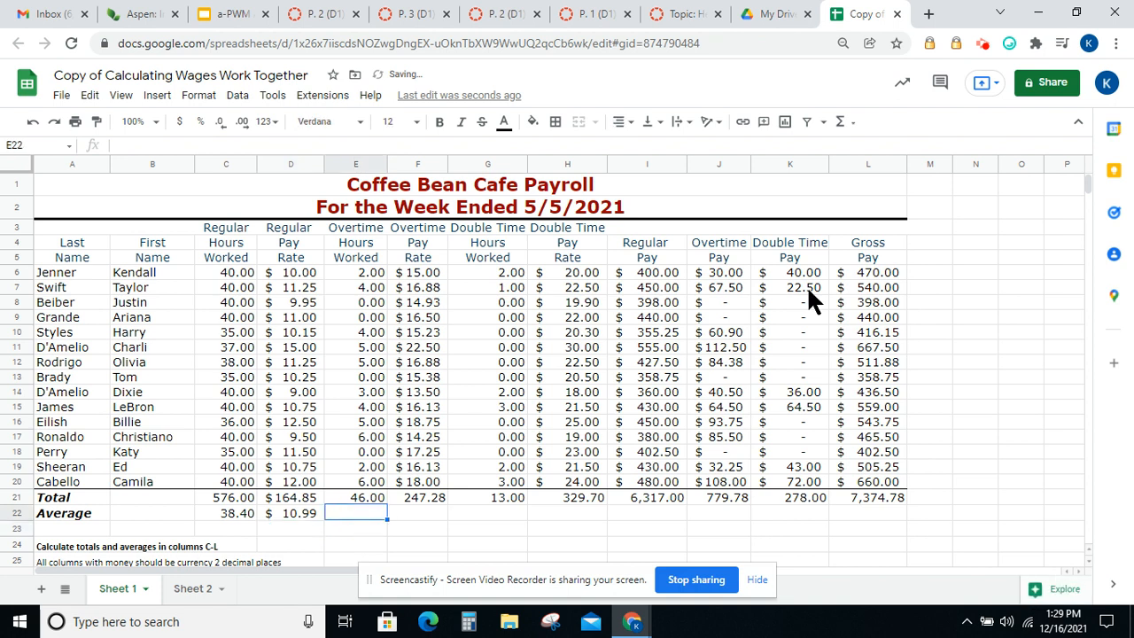
{"action": "left_click", "coordinate": [841, 122]}
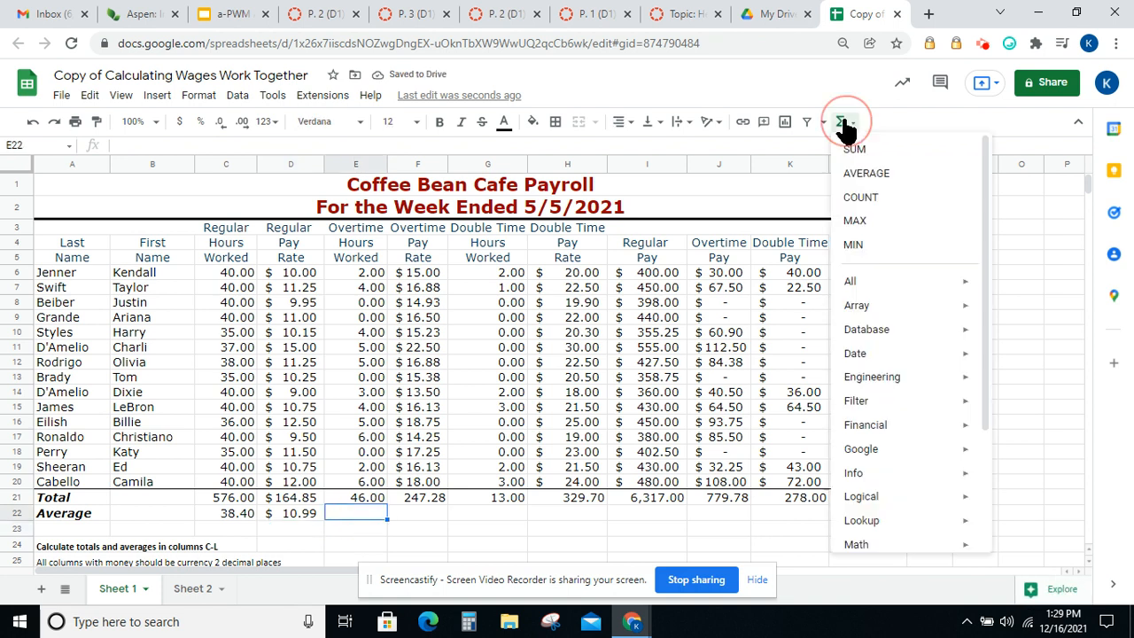
{"action": "left_click", "coordinate": [855, 173]}
{"action": "left_click_drag", "start_coordinate": [360, 273], "coordinate": [330, 478]}
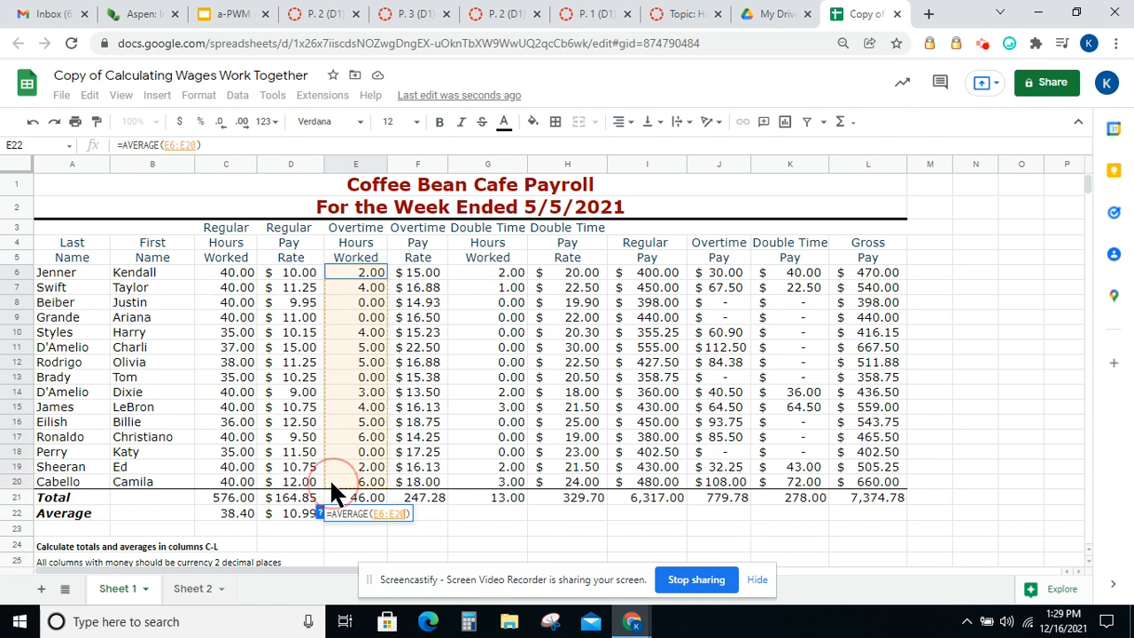
{"action": "key", "text": "Return"}
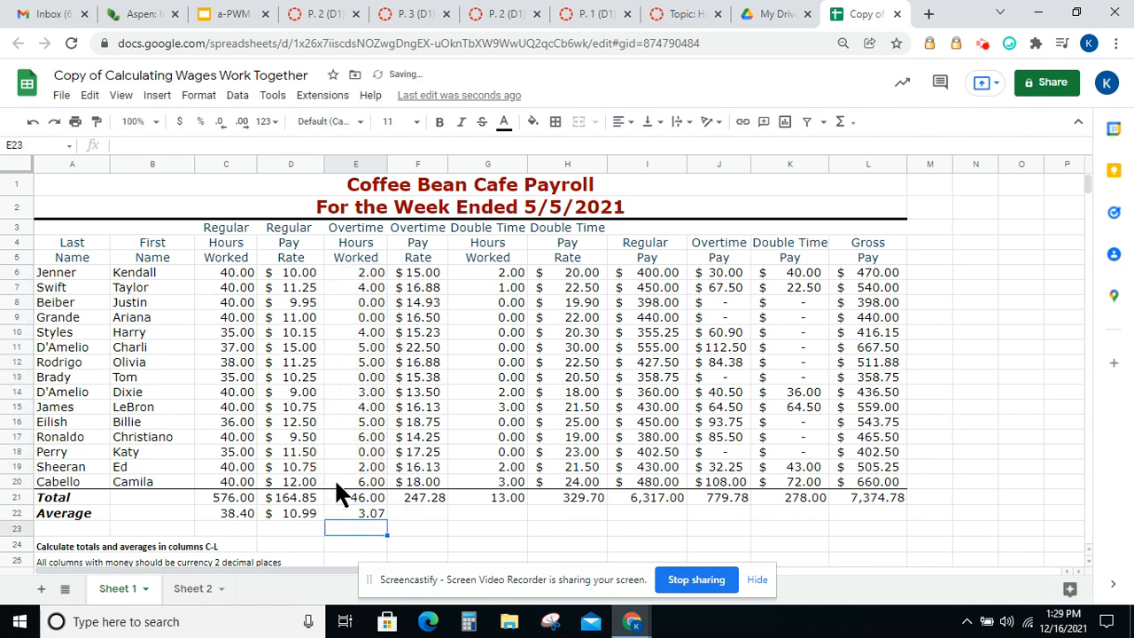
Fill the E22 average formula across through L22
{"action": "left_click", "coordinate": [353, 505]}
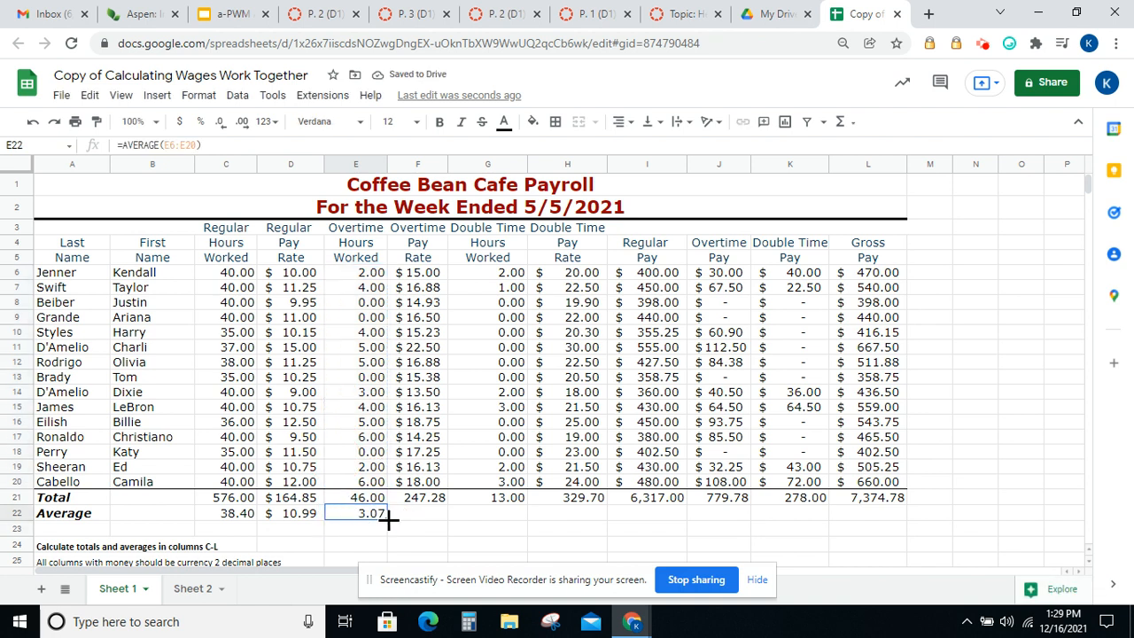
{"action": "left_click_drag", "start_coordinate": [388, 519], "coordinate": [852, 519]}
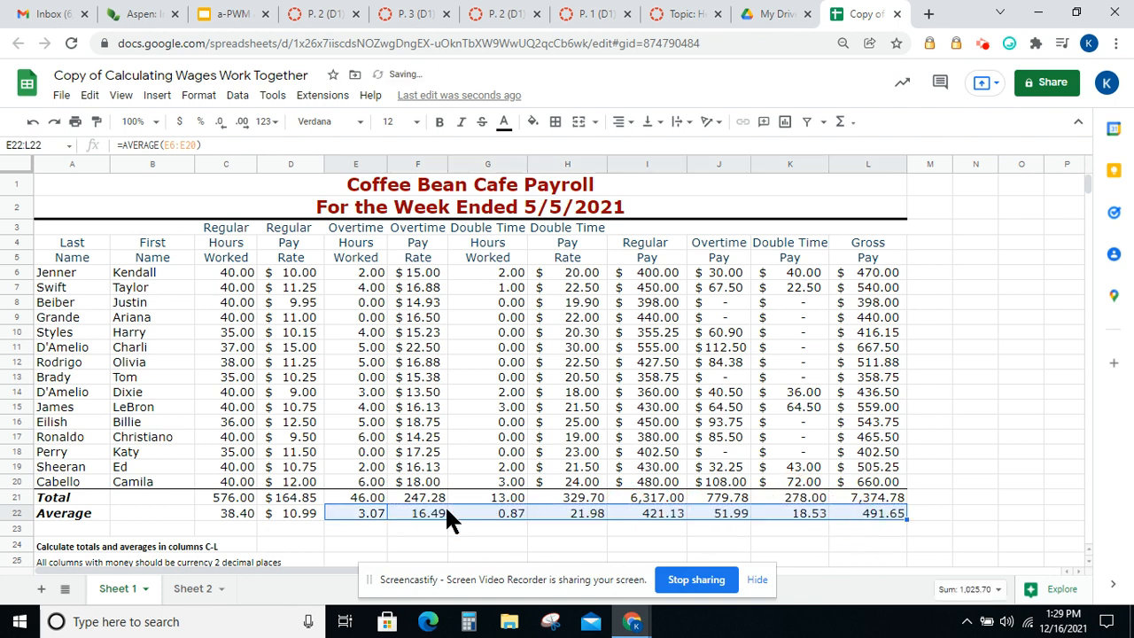
{"action": "left_click", "coordinate": [417, 544]}
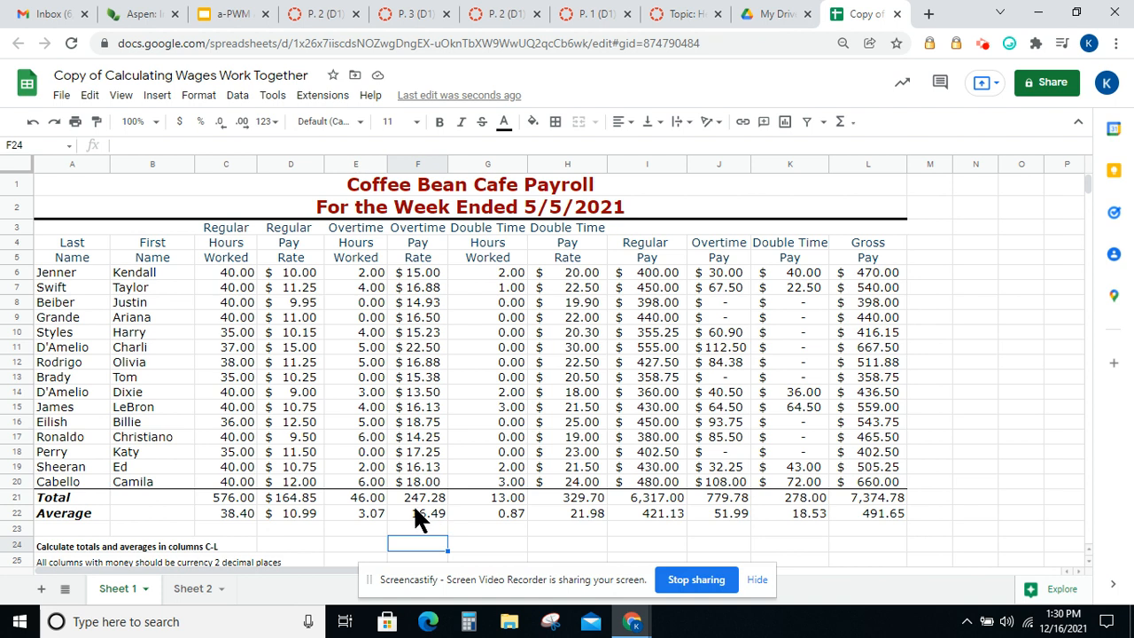
Apply Accounting number format to the overtime pay rate total and average in F21:F22
{"action": "left_click_drag", "start_coordinate": [414, 498], "coordinate": [421, 513]}
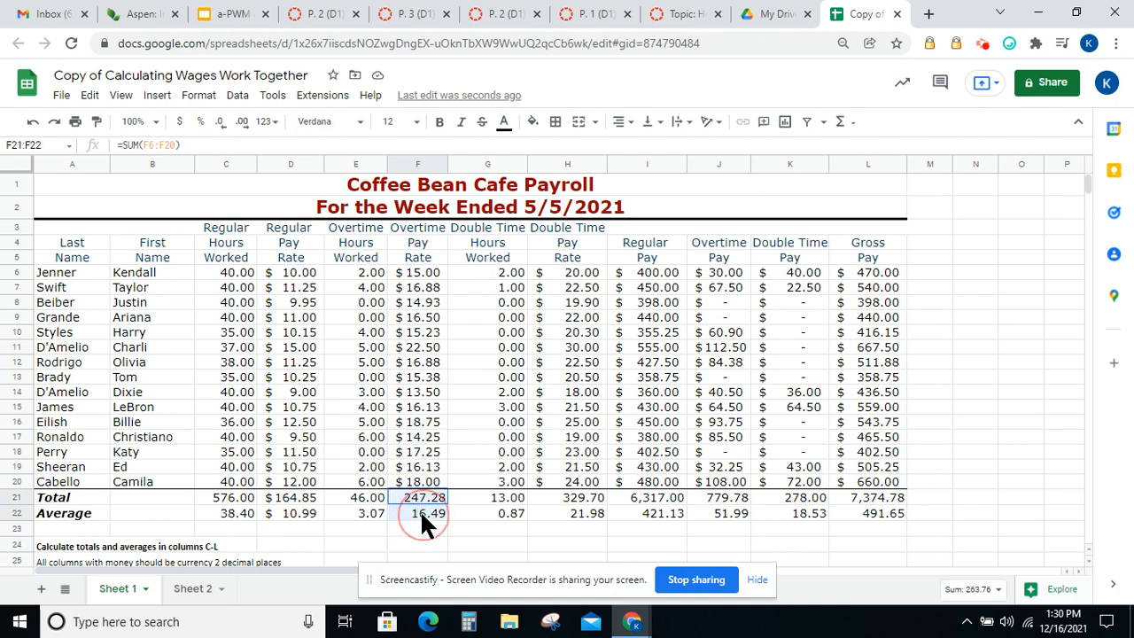
{"action": "left_click", "coordinate": [198, 95]}
{"action": "mouse_move", "coordinate": [228, 161]}
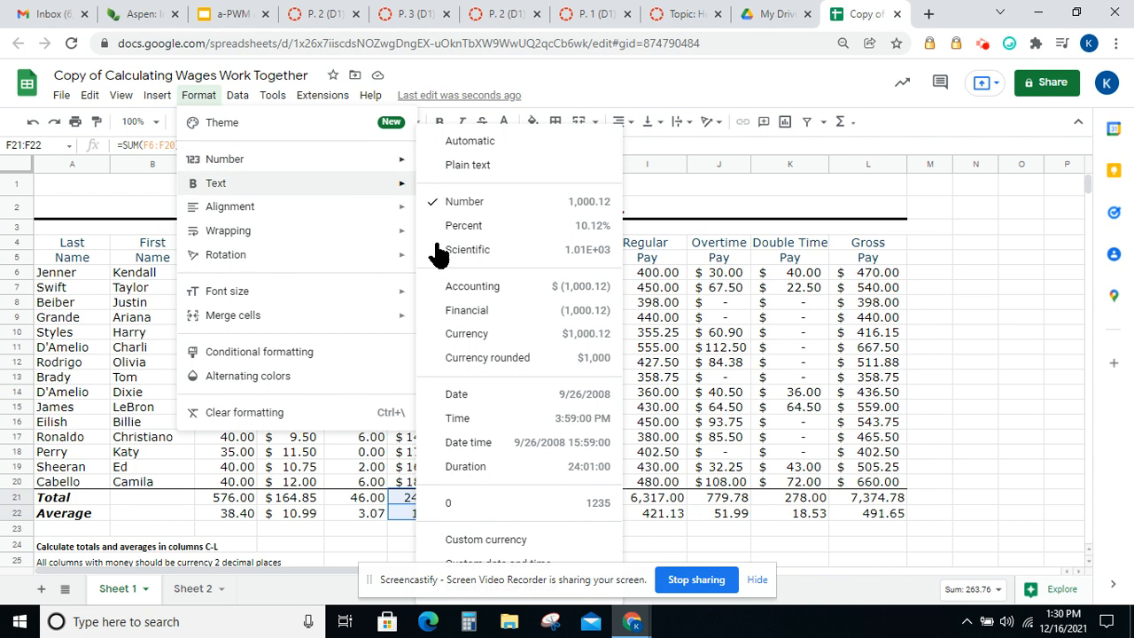
{"action": "left_click", "coordinate": [459, 286]}
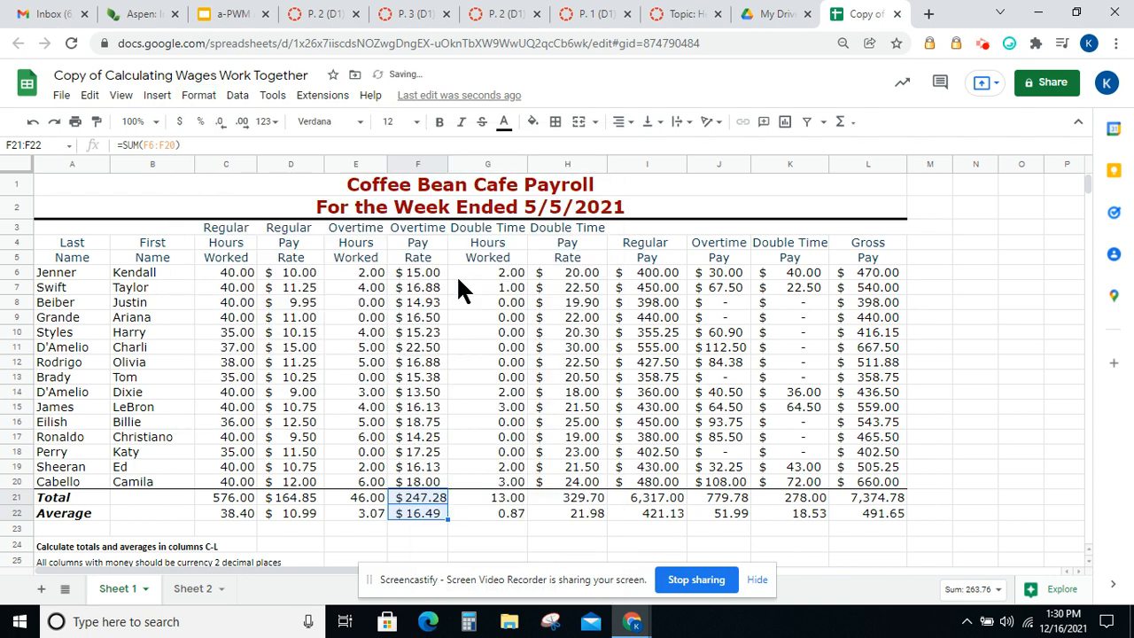
{"action": "left_click", "coordinate": [519, 526]}
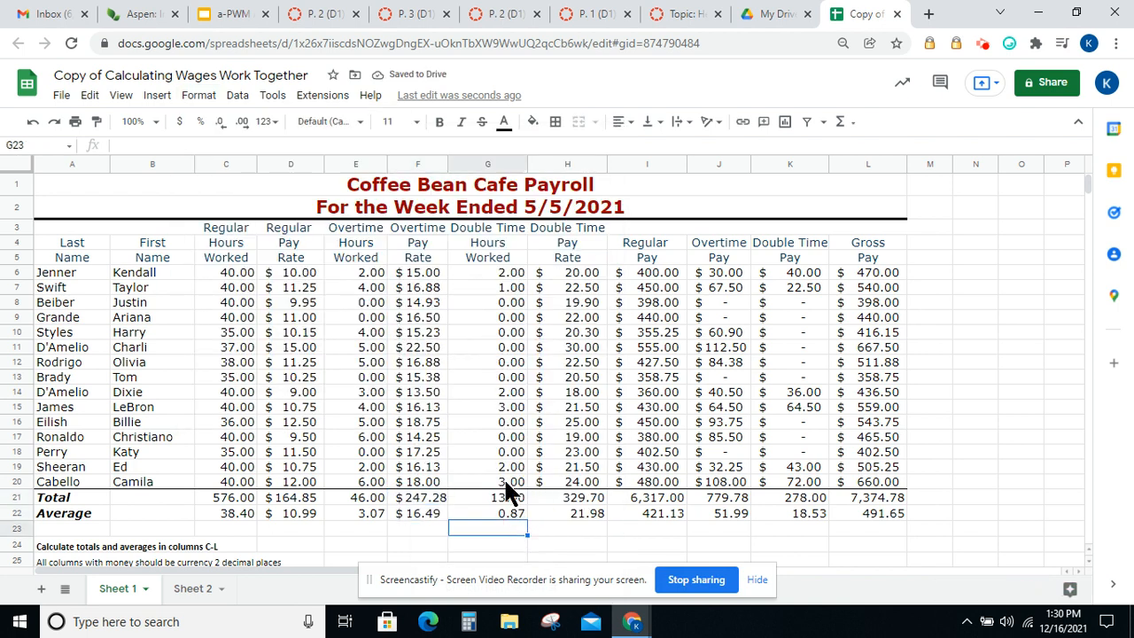
Apply Accounting number format to the double time pay rate total and average in H21:H22
{"action": "left_click_drag", "start_coordinate": [577, 499], "coordinate": [575, 511]}
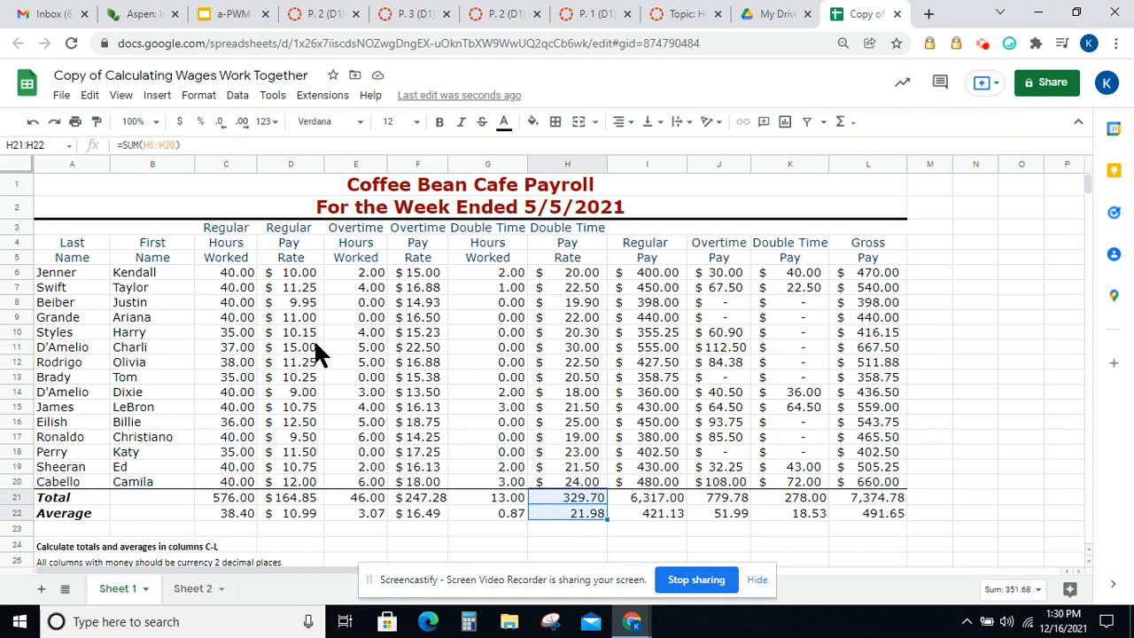
{"action": "left_click", "coordinate": [198, 95]}
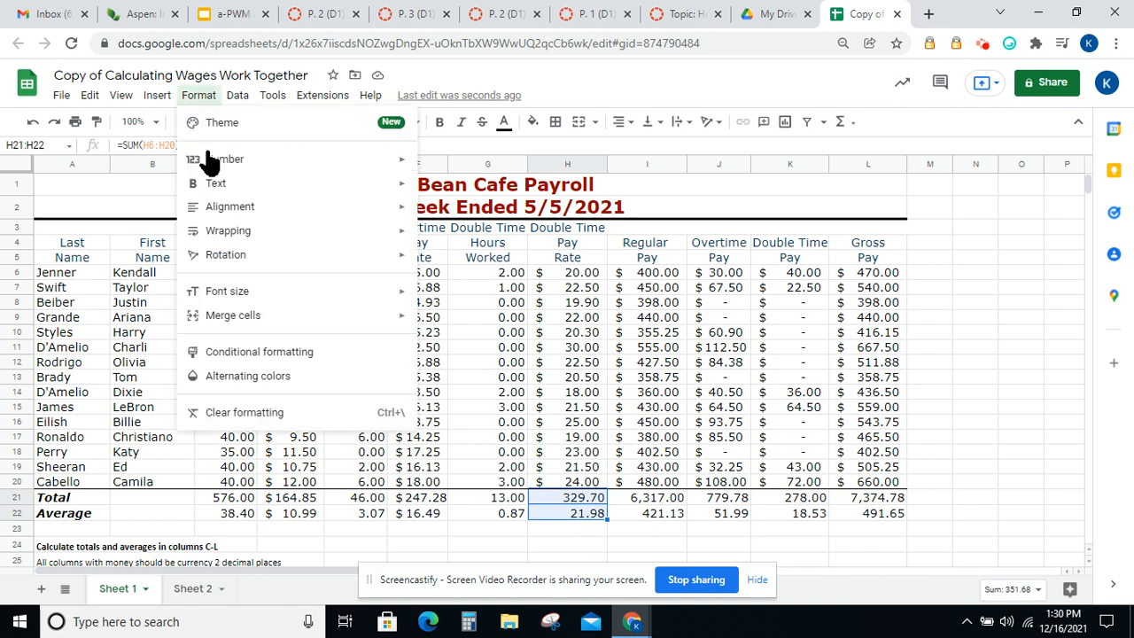
{"action": "mouse_move", "coordinate": [210, 160]}
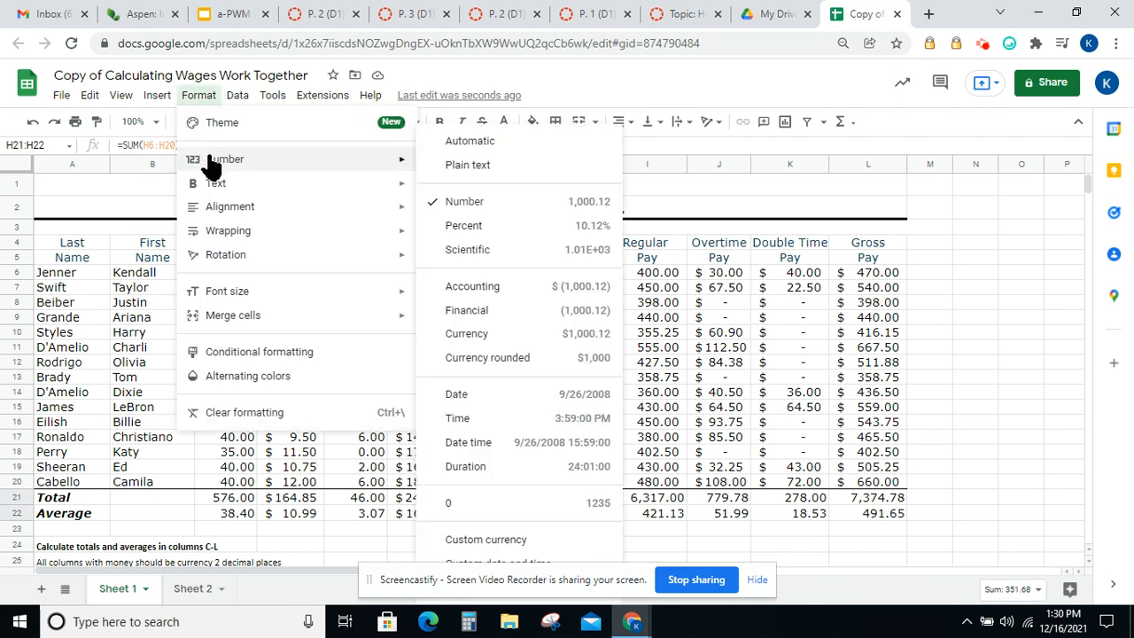
{"action": "left_click", "coordinate": [484, 286]}
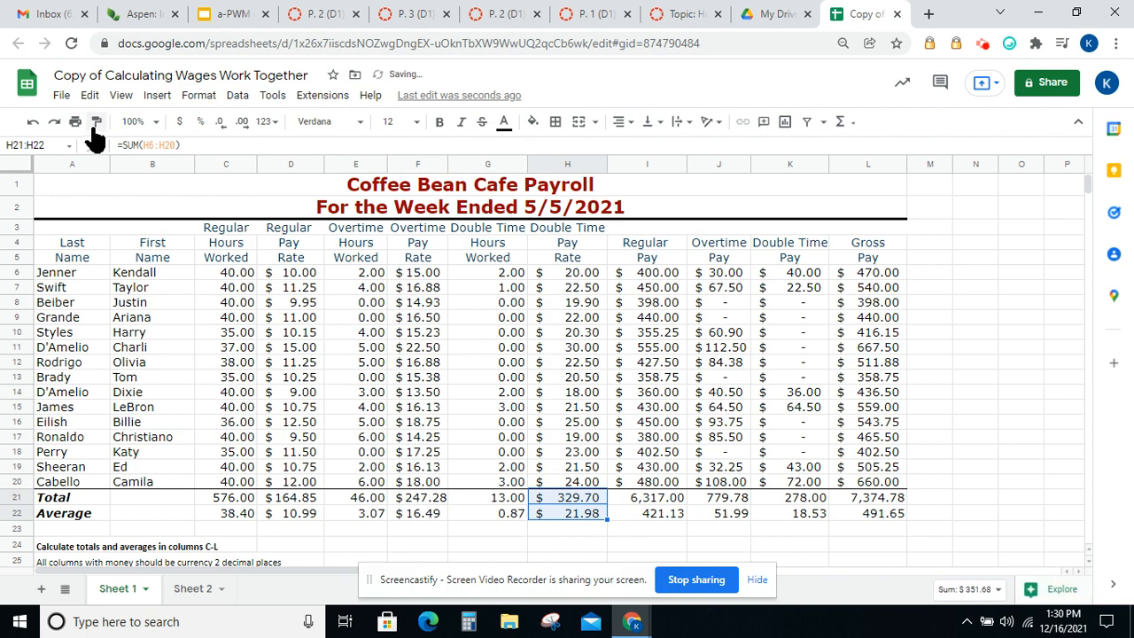
Apply Accounting number format to the pay totals and averages in I21:L22
{"action": "left_click_drag", "start_coordinate": [651, 499], "coordinate": [846, 519]}
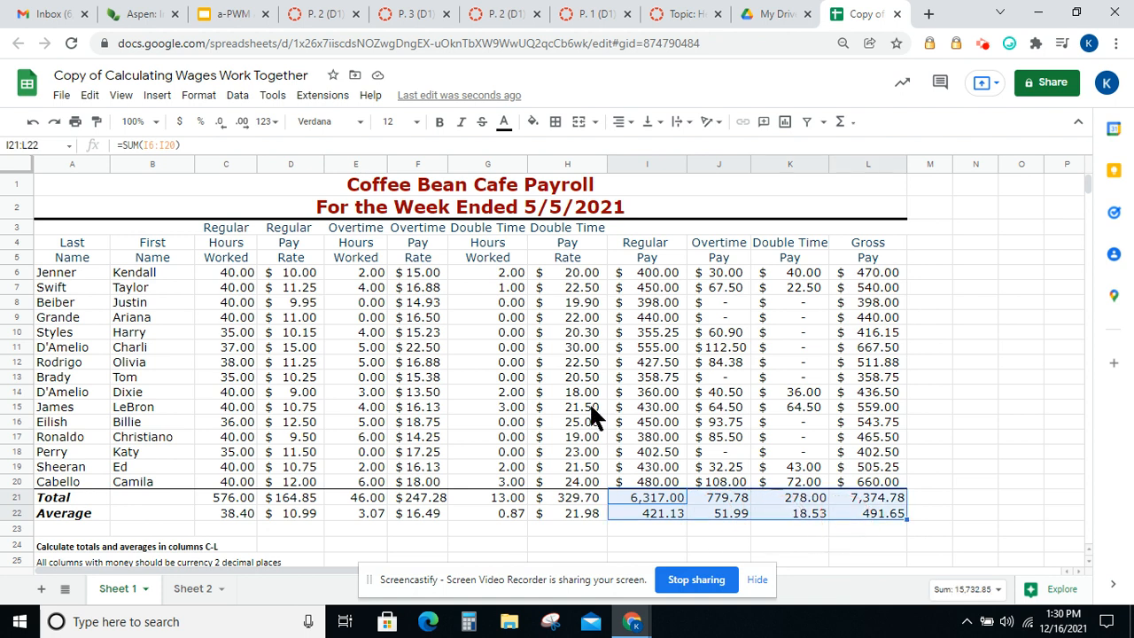
{"action": "left_click", "coordinate": [198, 96]}
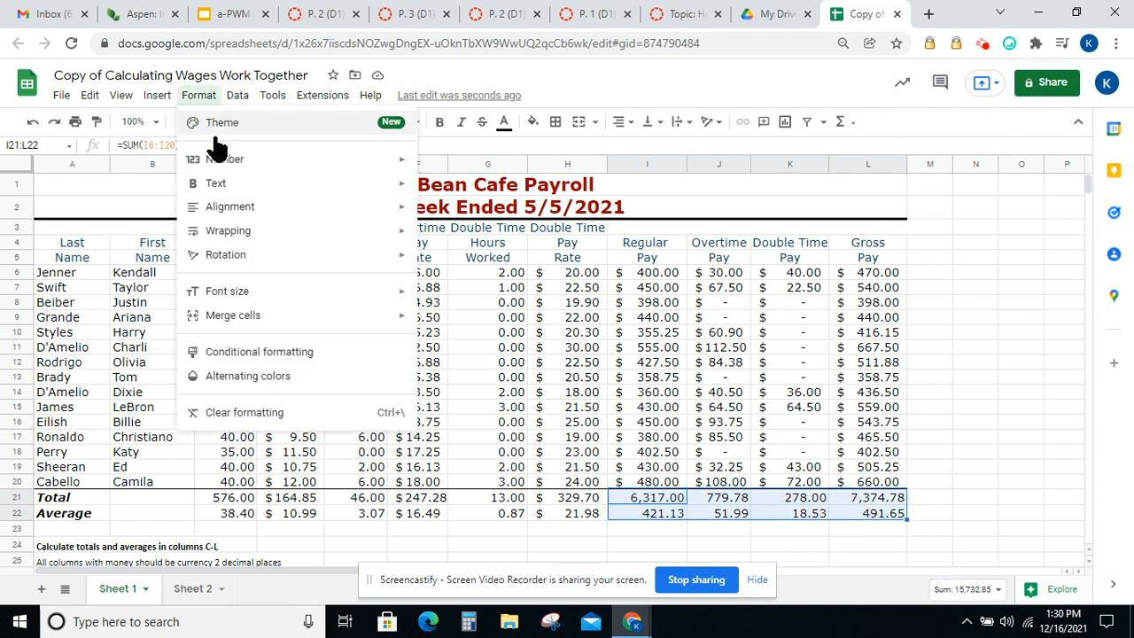
{"action": "mouse_move", "coordinate": [319, 161]}
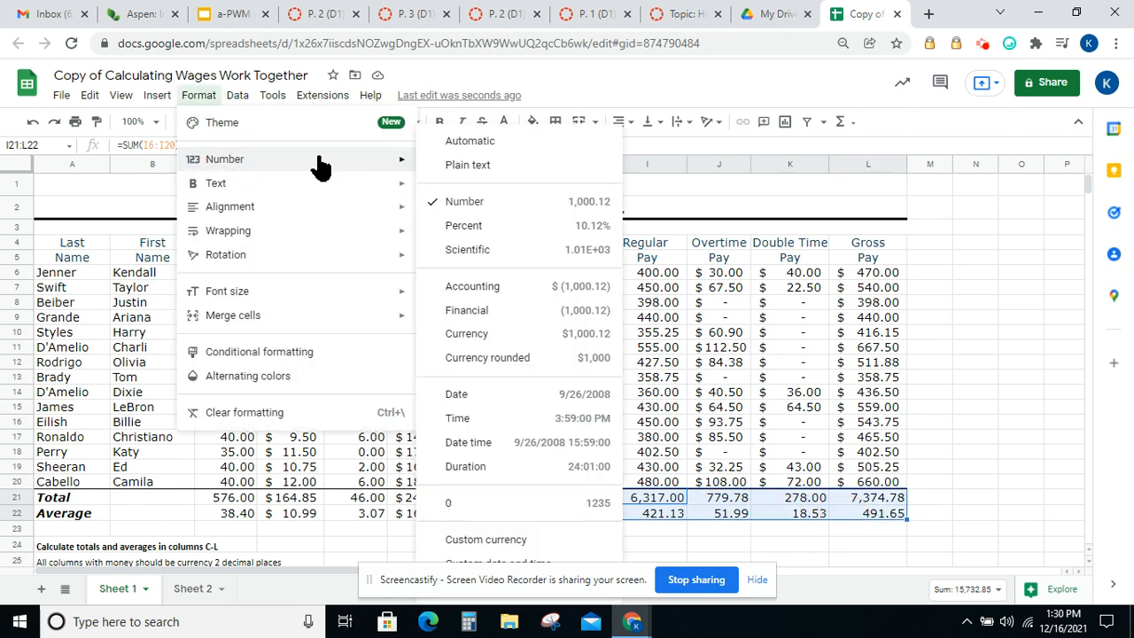
{"action": "left_click", "coordinate": [455, 287]}
{"action": "left_click", "coordinate": [930, 361]}
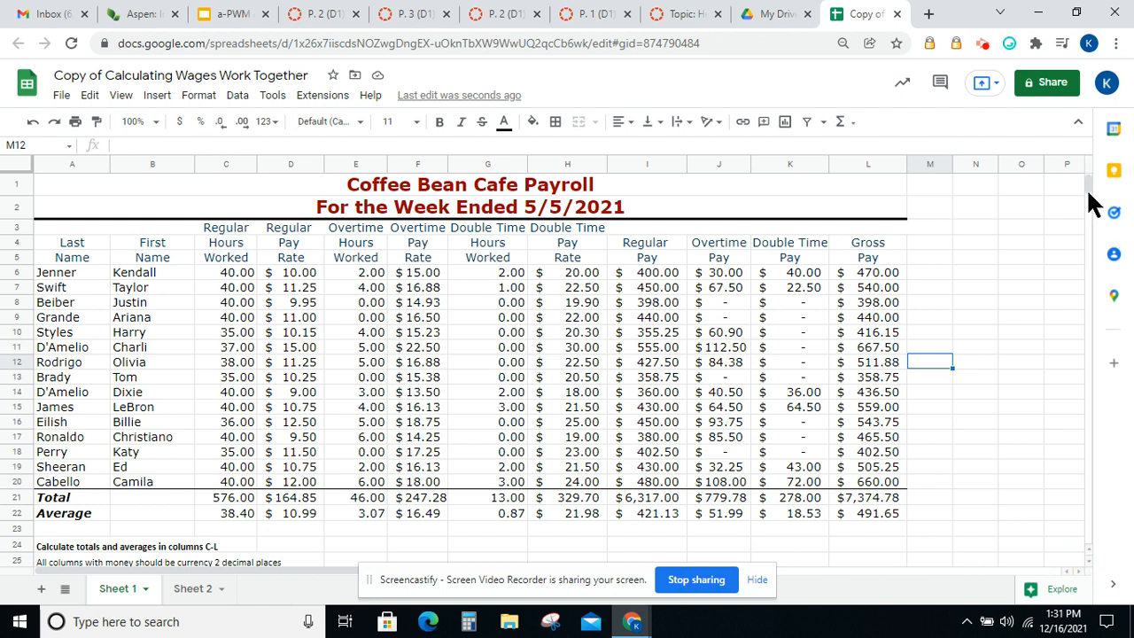
Sort the employee rows A6:L20 by last name in column A, A to Z
{"action": "left_click_drag", "start_coordinate": [1087, 187], "coordinate": [1085, 190]}
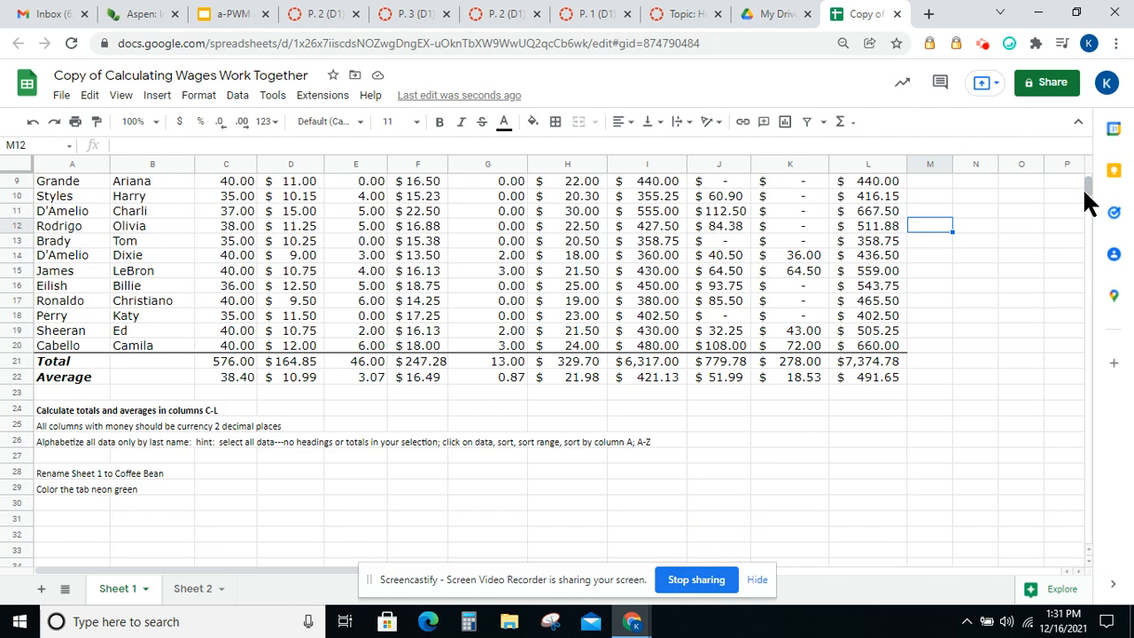
{"action": "left_click", "coordinate": [1088, 189]}
{"action": "left_click_drag", "start_coordinate": [1089, 190], "coordinate": [1090, 177]}
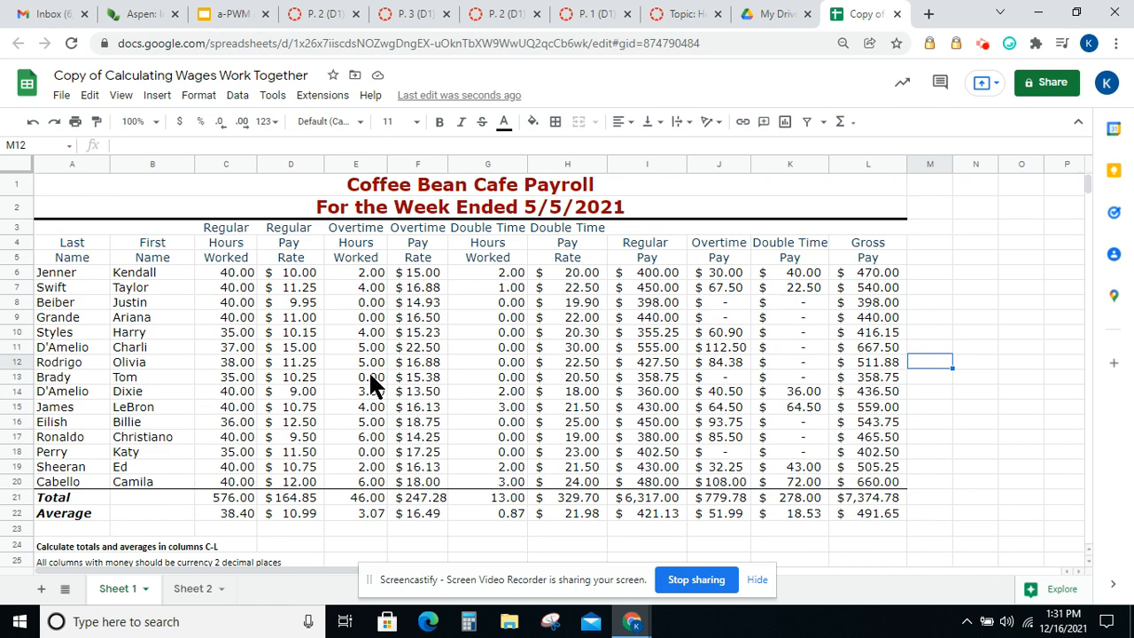
{"action": "left_click_drag", "start_coordinate": [59, 269], "coordinate": [865, 479]}
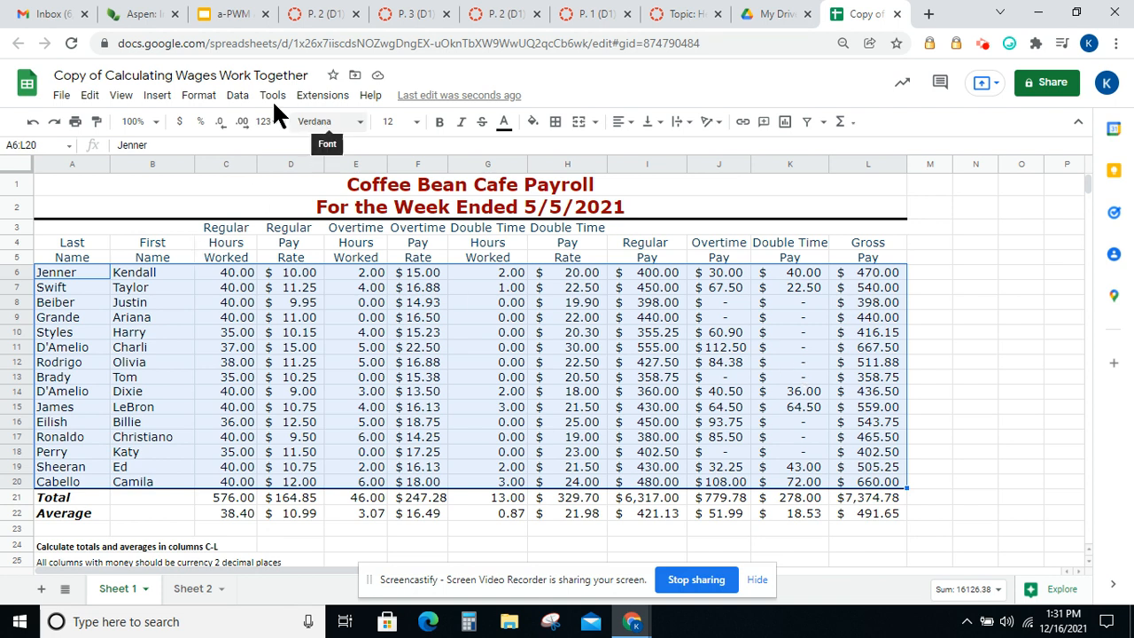
{"action": "left_click", "coordinate": [237, 94]}
{"action": "mouse_move", "coordinate": [271, 147]}
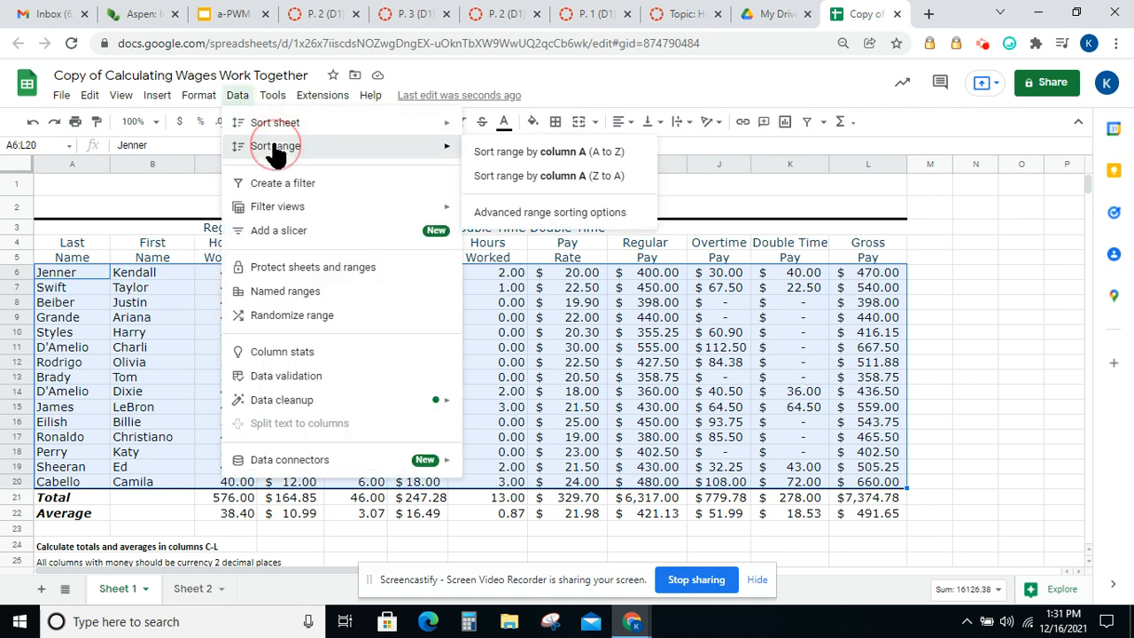
{"action": "left_click", "coordinate": [567, 156]}
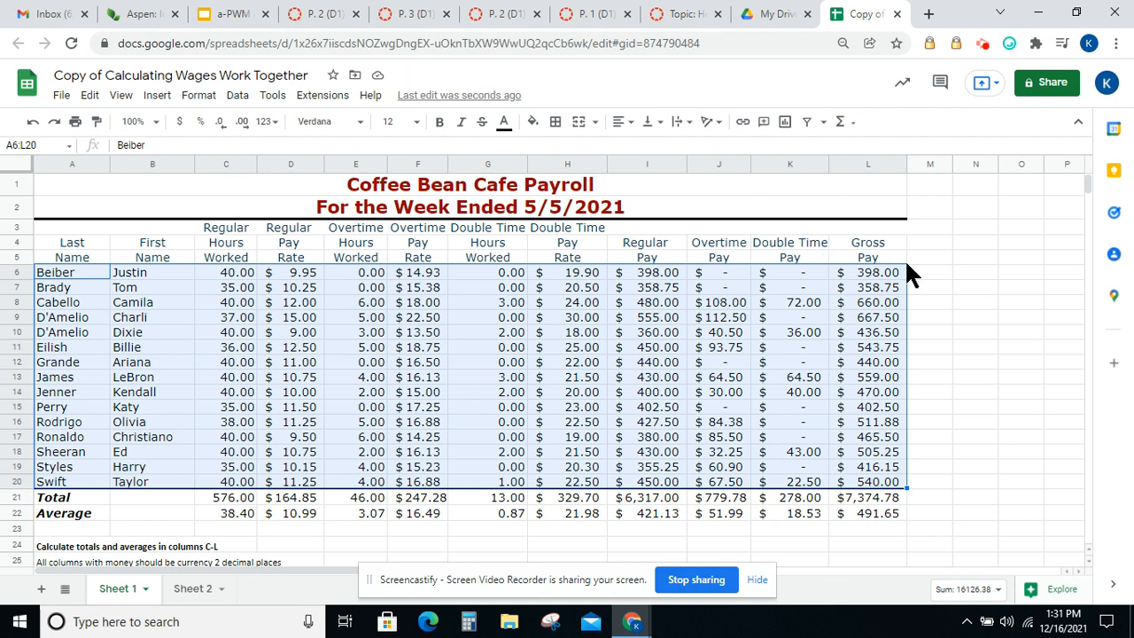
Rename Sheet 1 to Coffee Bean
{"action": "left_click_drag", "start_coordinate": [1091, 177], "coordinate": [1090, 179]}
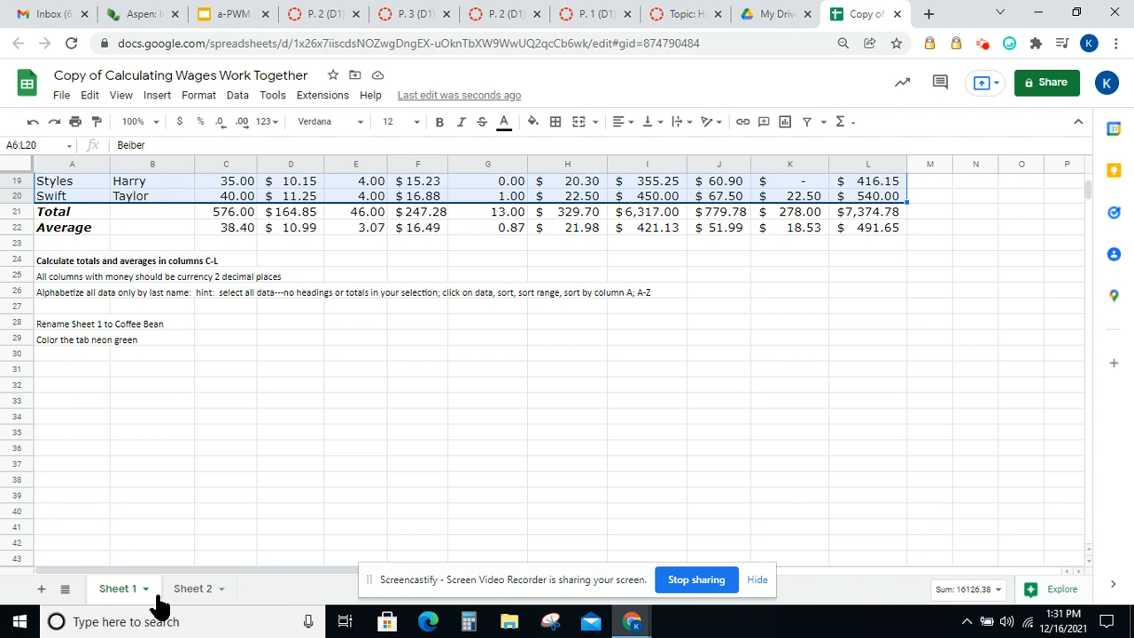
{"action": "double_click", "coordinate": [122, 595]}
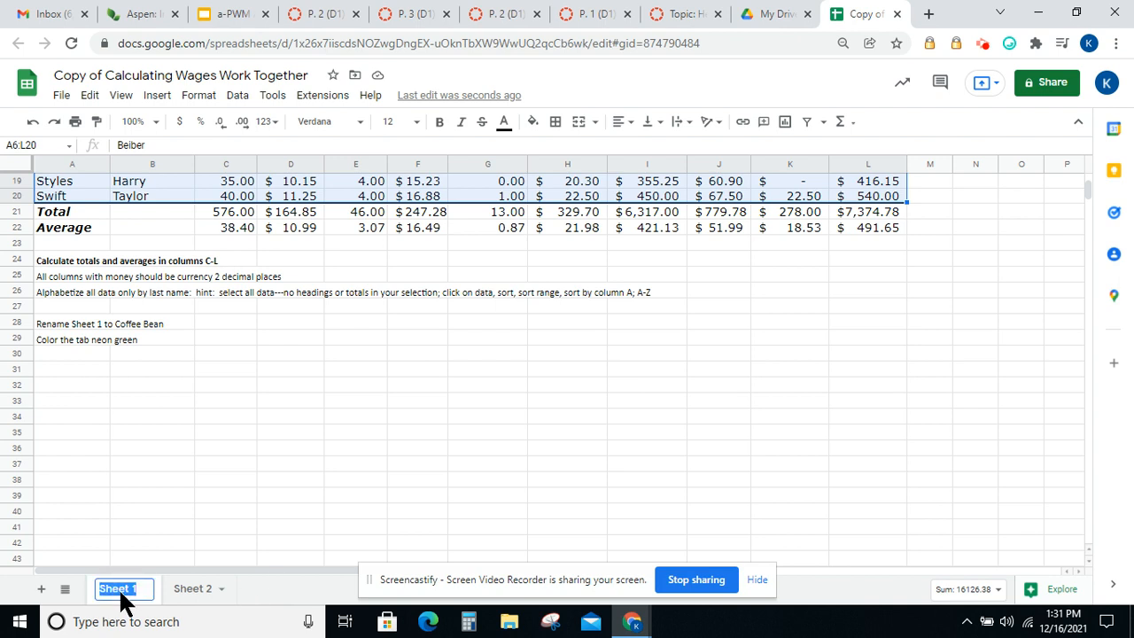
{"action": "type", "text": "Coffee"}
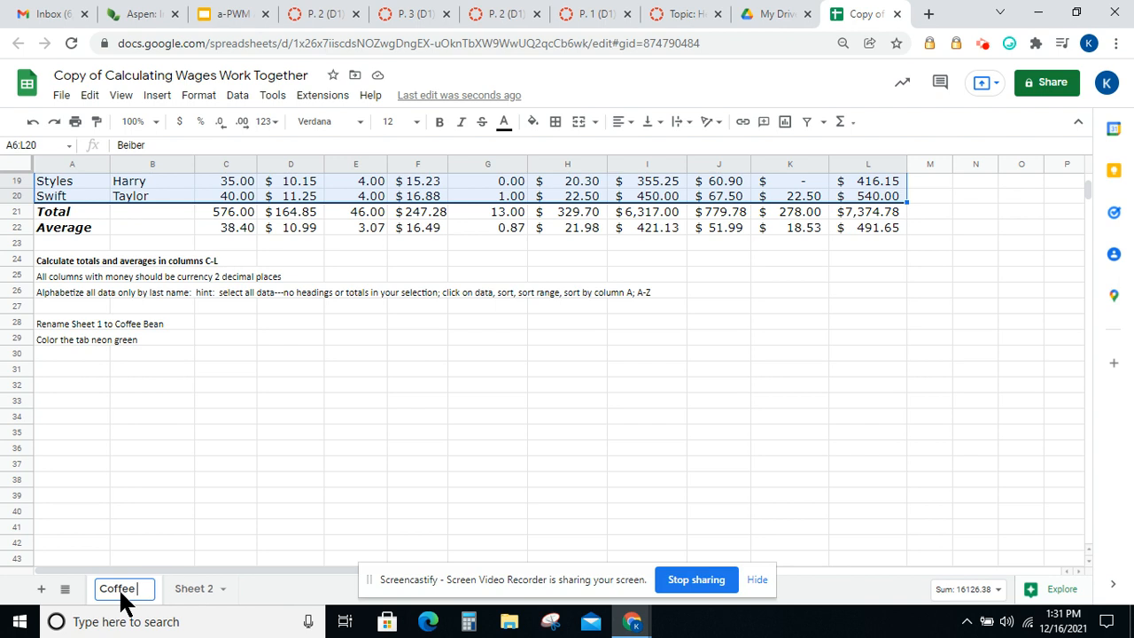
{"action": "type", "text": " Bean"}
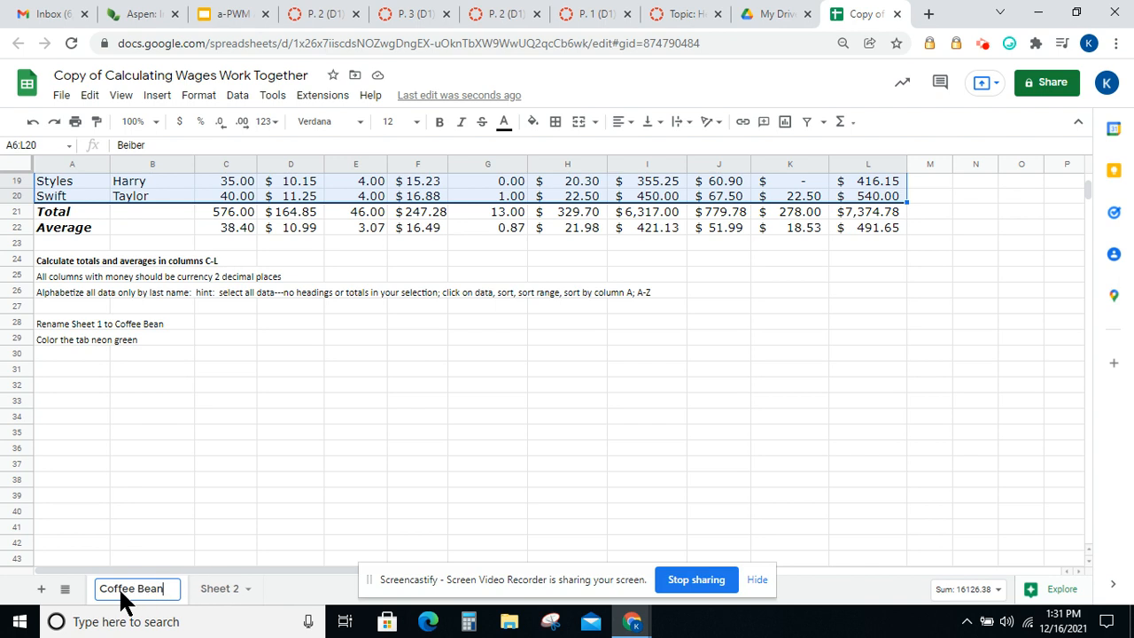
{"action": "left_click", "coordinate": [229, 508]}
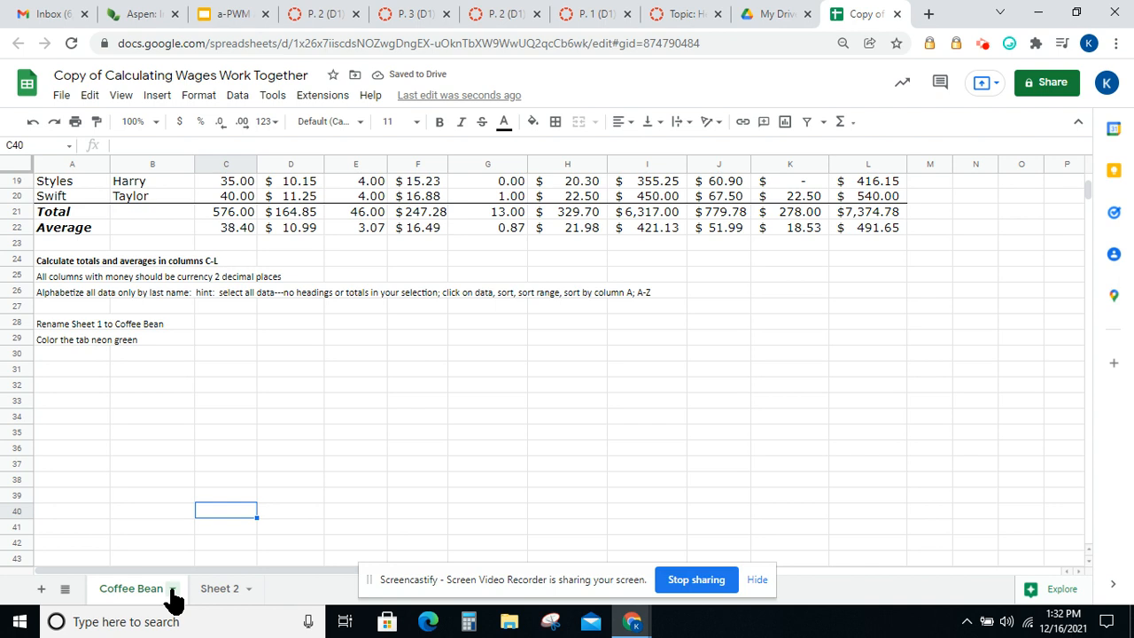
Change the Coffee Bean tab colour to bright green
{"action": "left_click", "coordinate": [173, 590]}
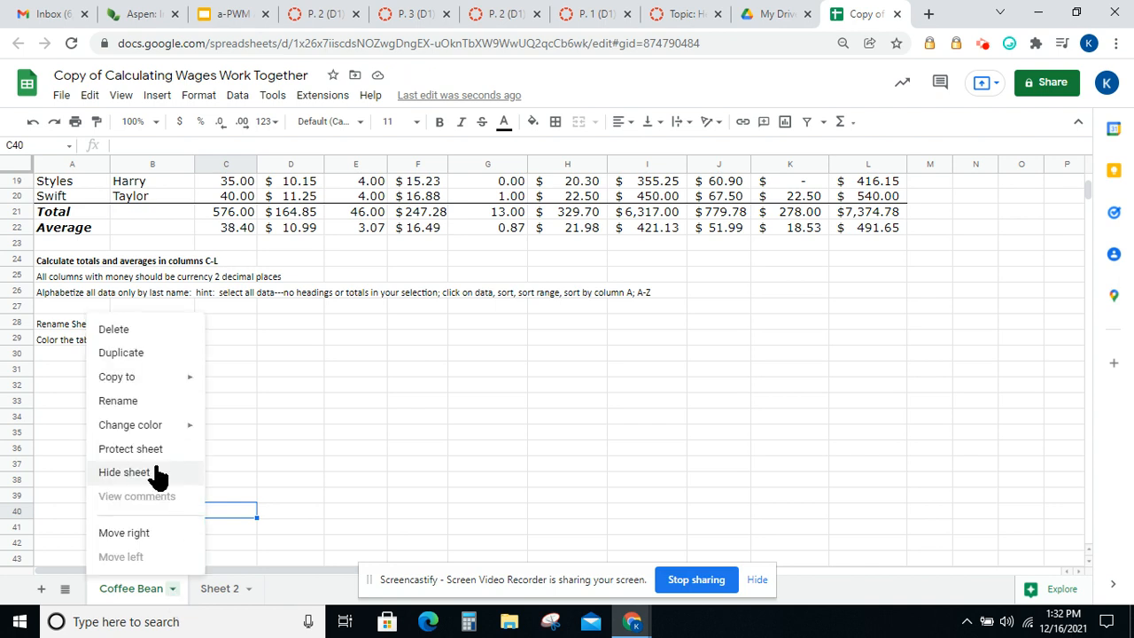
{"action": "mouse_move", "coordinate": [165, 426]}
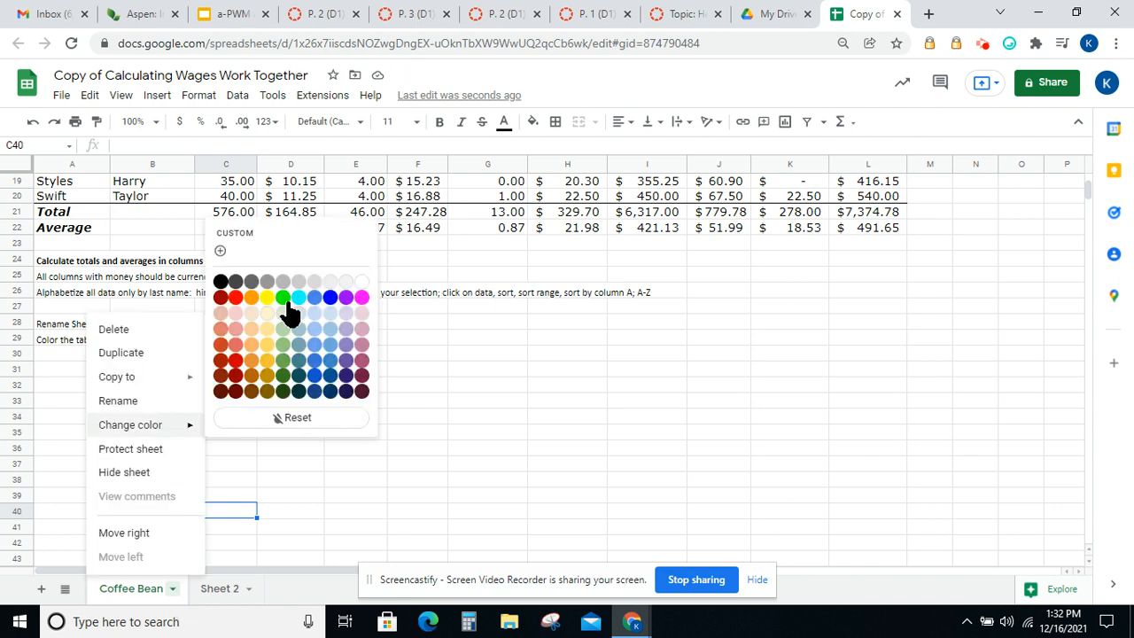
{"action": "left_click", "coordinate": [283, 298]}
{"action": "left_click", "coordinate": [433, 368]}
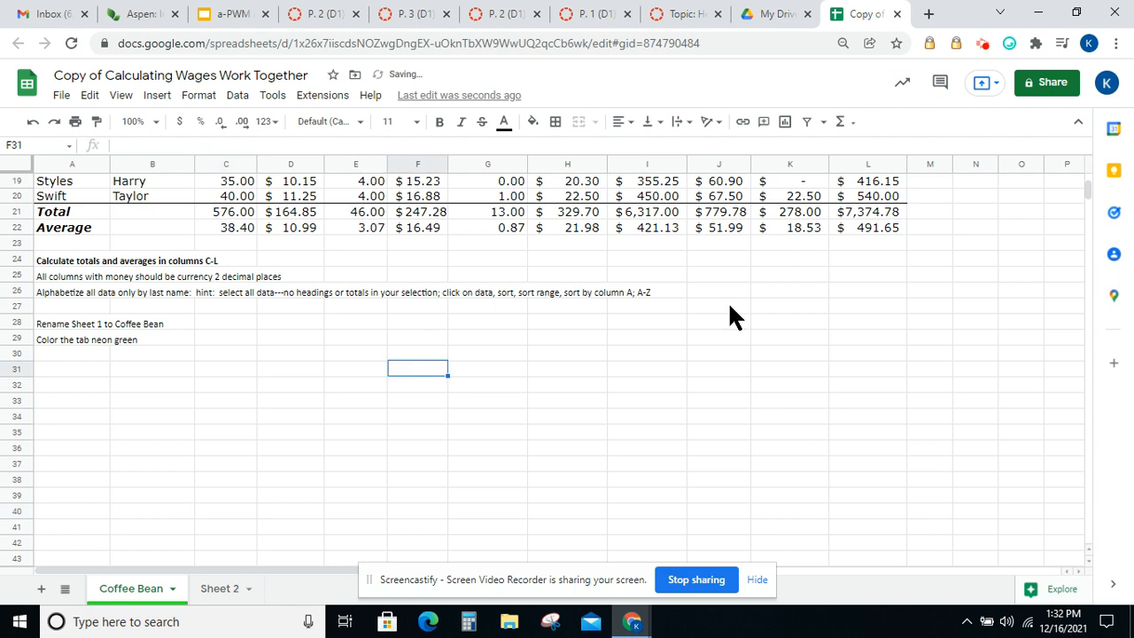
{"action": "left_click_drag", "start_coordinate": [1089, 188], "coordinate": [1084, 173]}
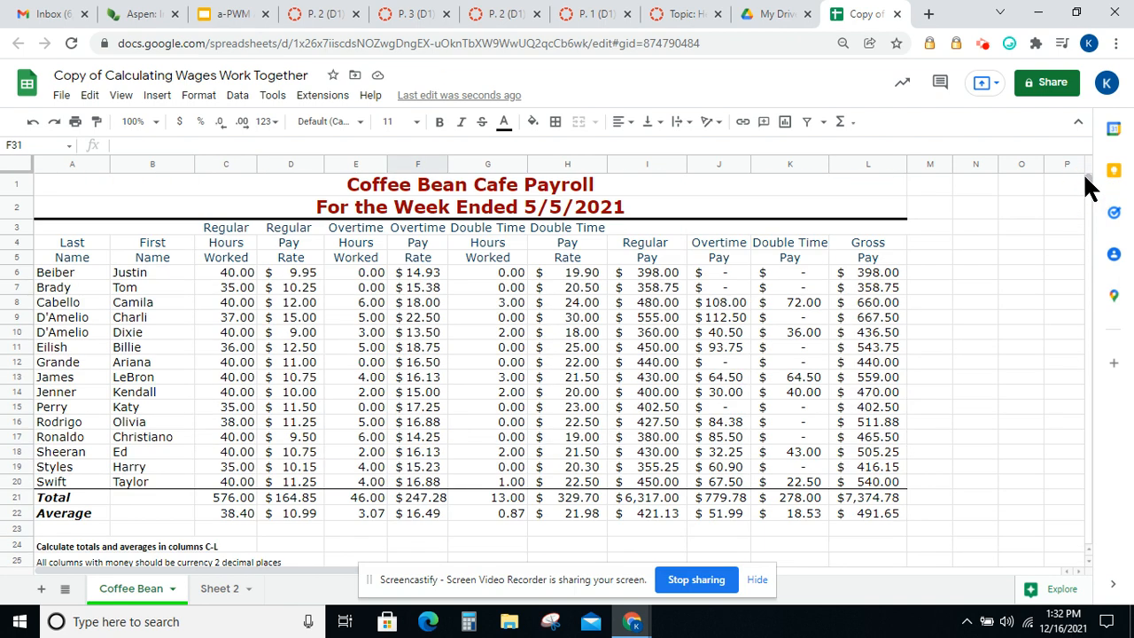